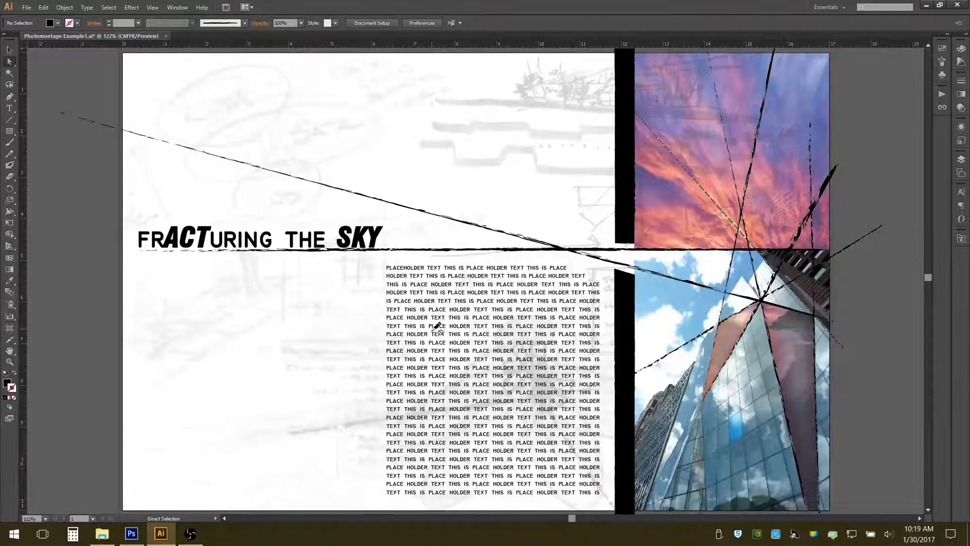
Launch Adobe Acrobat X Pro and minimize it to return to the Illustrator document
{"action": "left_click", "coordinate": [15, 533]}
{"action": "scroll", "coordinate": [347, 339], "scroll_direction": "down", "scroll_amount": 10}
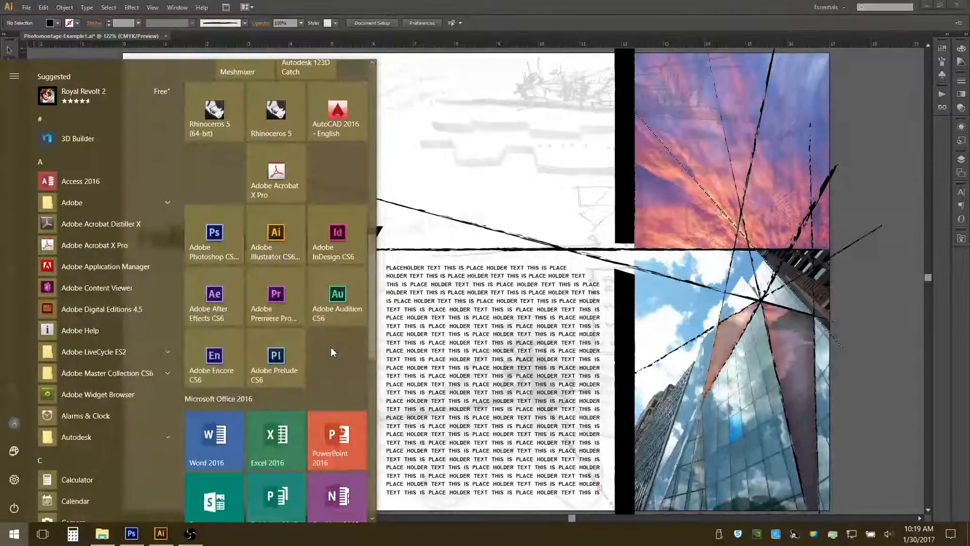
{"action": "left_click", "coordinate": [281, 179]}
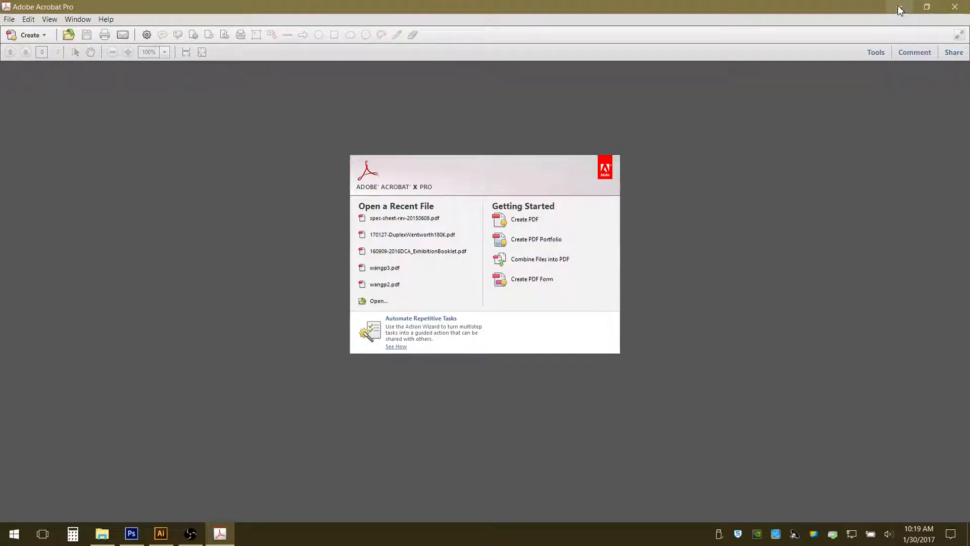
{"action": "left_click", "coordinate": [899, 8]}
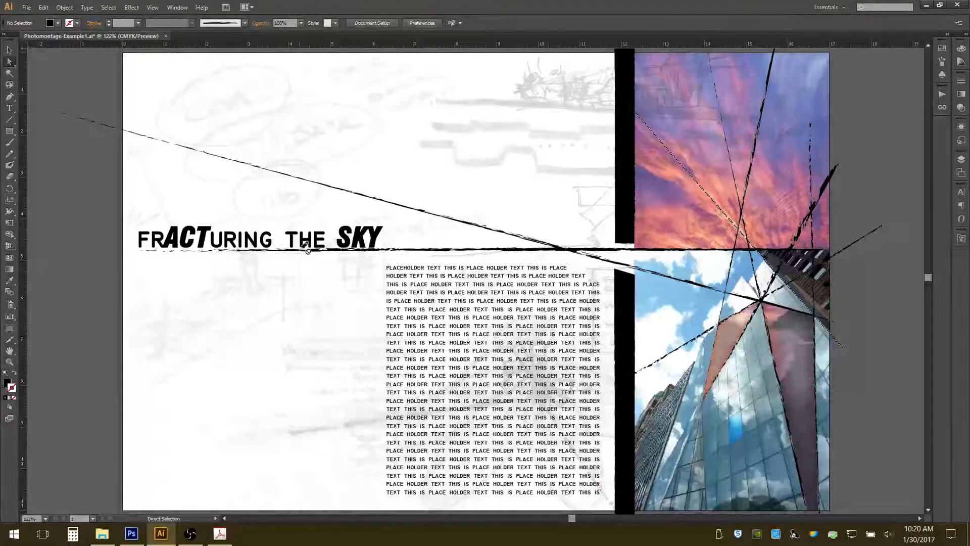
Open the document's print settings and check the PPD and printer choices, leaving Adobe PDF as the printer
{"action": "left_click", "coordinate": [27, 8]}
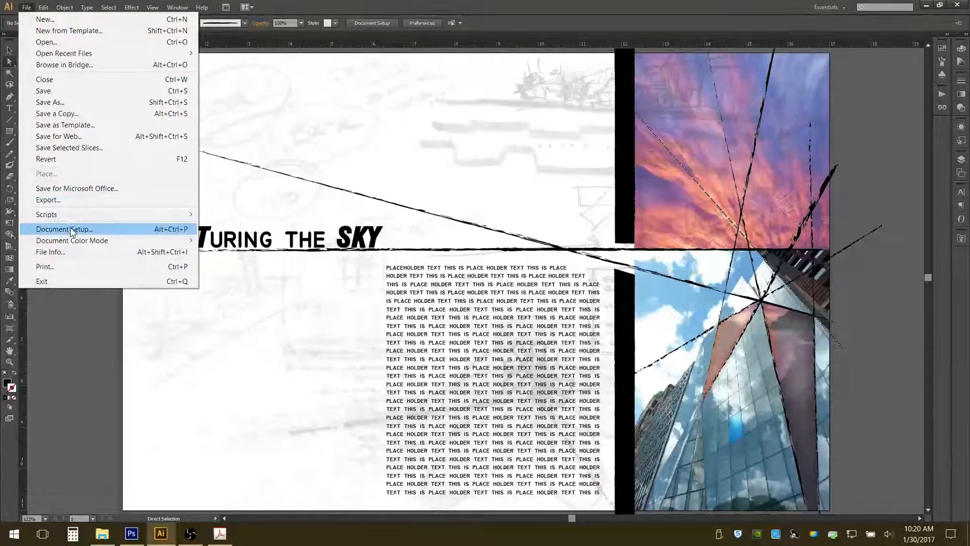
{"action": "left_click", "coordinate": [74, 269]}
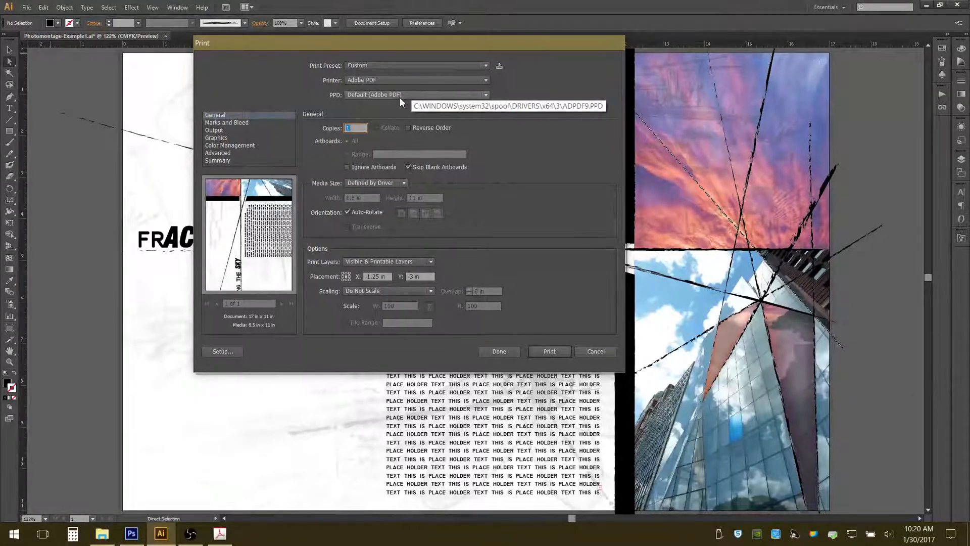
{"action": "left_click", "coordinate": [486, 95]}
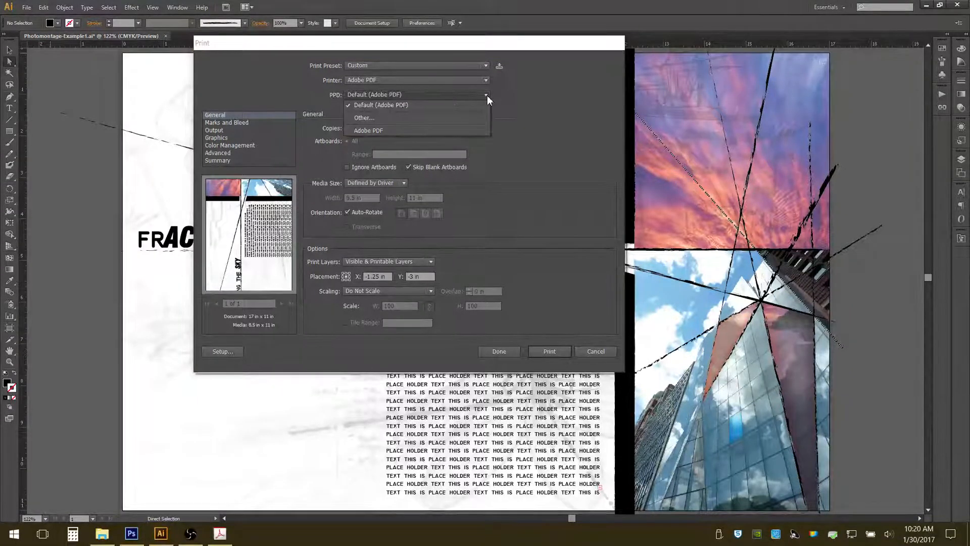
{"action": "left_click", "coordinate": [486, 95]}
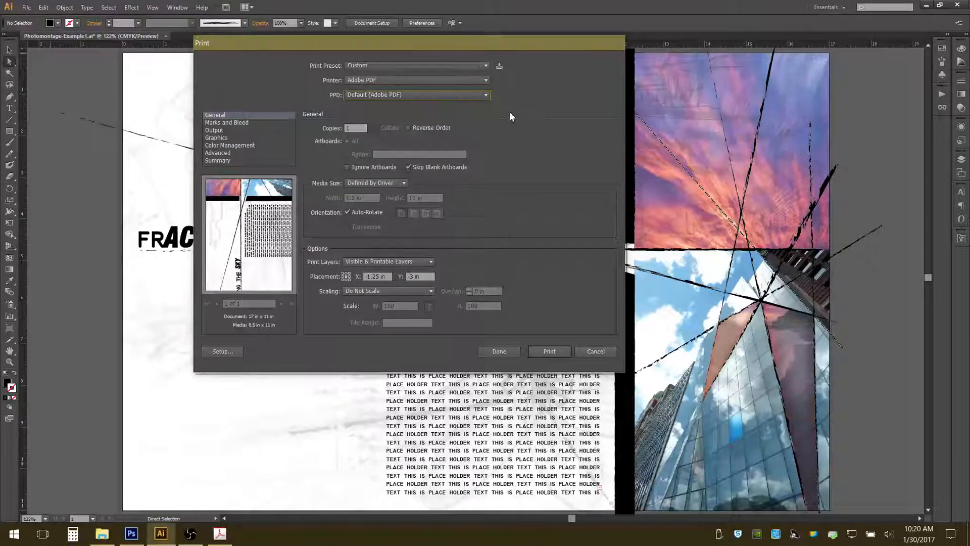
{"action": "left_click", "coordinate": [486, 80]}
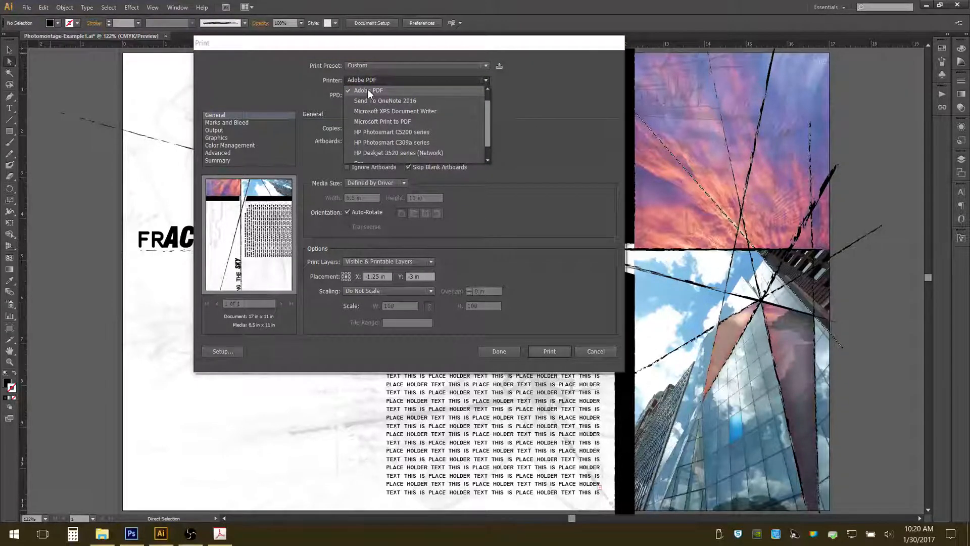
{"action": "left_click", "coordinate": [531, 108]}
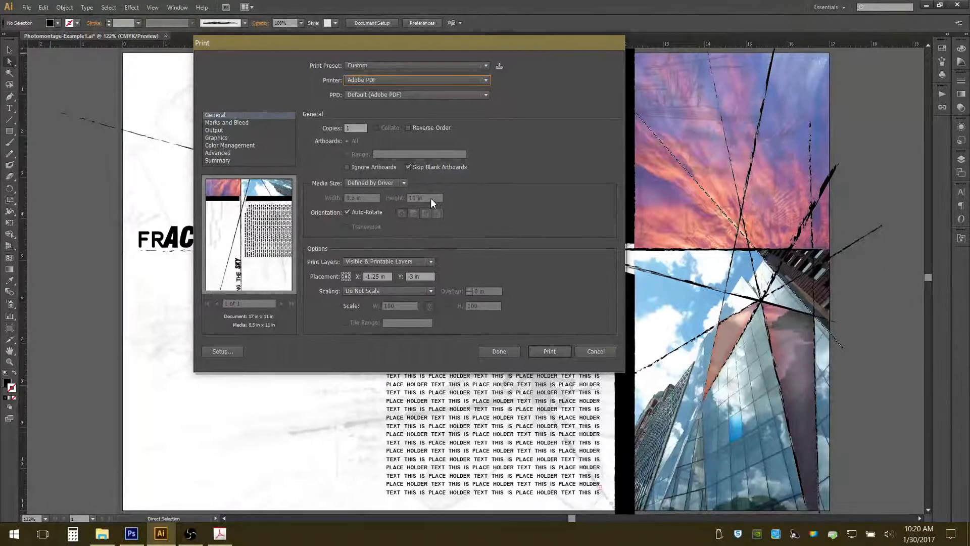
Set the print media size to Ledger
{"action": "left_click", "coordinate": [403, 183]}
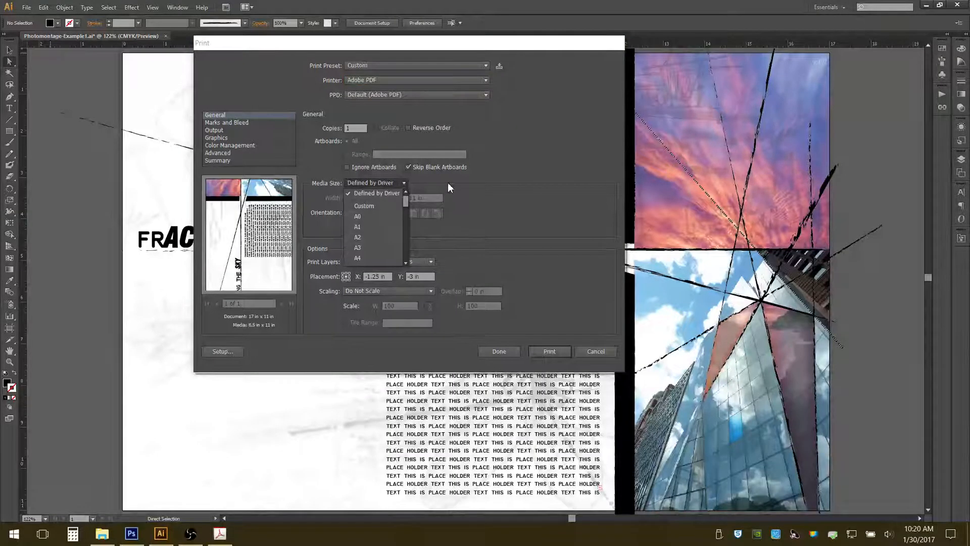
{"action": "scroll", "coordinate": [382, 240], "scroll_direction": "down", "scroll_amount": 5}
{"action": "scroll", "coordinate": [383, 240], "scroll_direction": "down", "scroll_amount": 5}
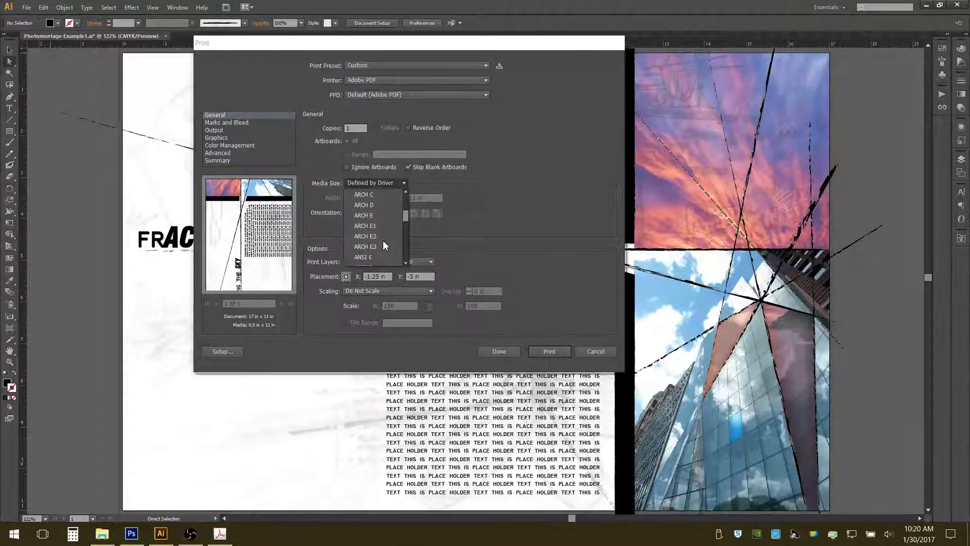
{"action": "scroll", "coordinate": [379, 240], "scroll_direction": "down", "scroll_amount": 3}
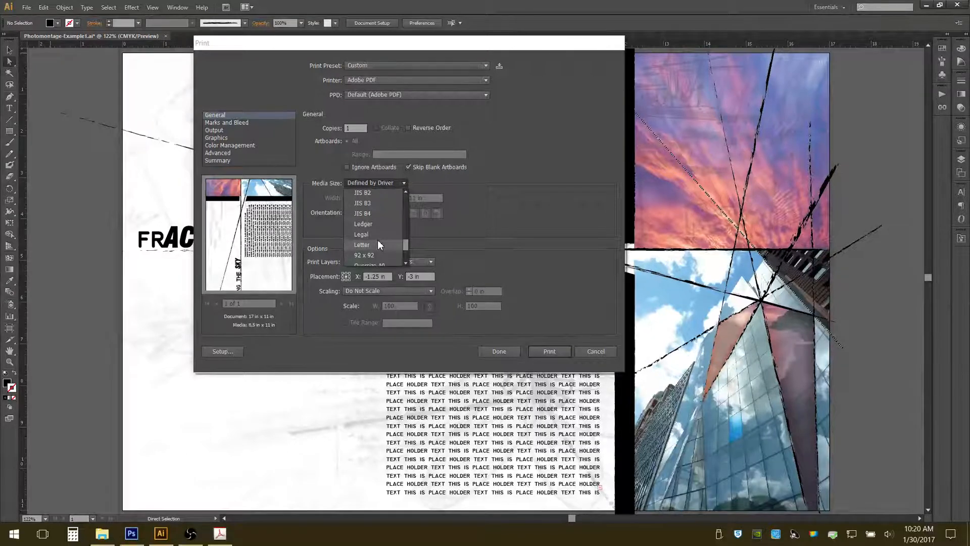
{"action": "left_click", "coordinate": [377, 225]}
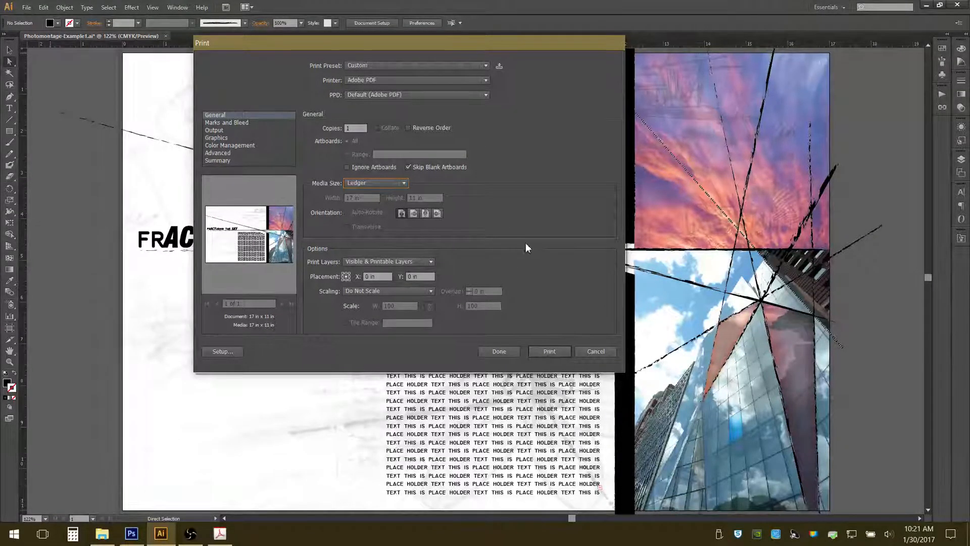
Open the Adobe PDF printing preferences, choose Standard as the default conversion settings, and accept the printer setup
{"action": "left_click", "coordinate": [225, 352]}
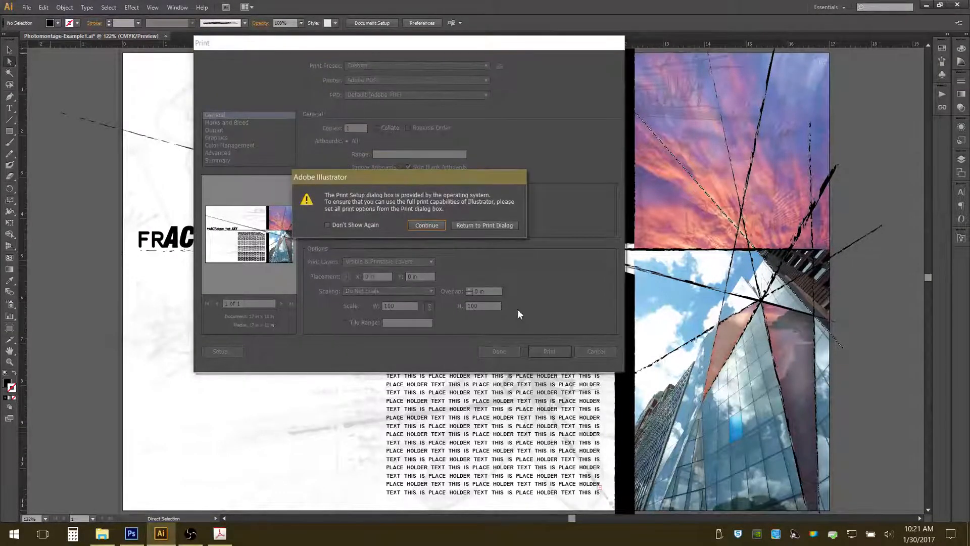
{"action": "left_click", "coordinate": [422, 225]}
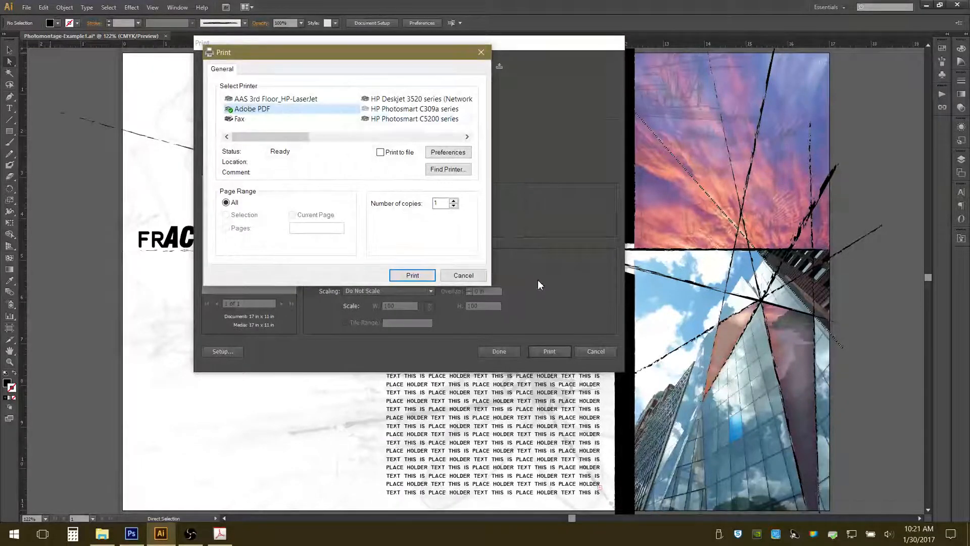
{"action": "left_click", "coordinate": [439, 150]}
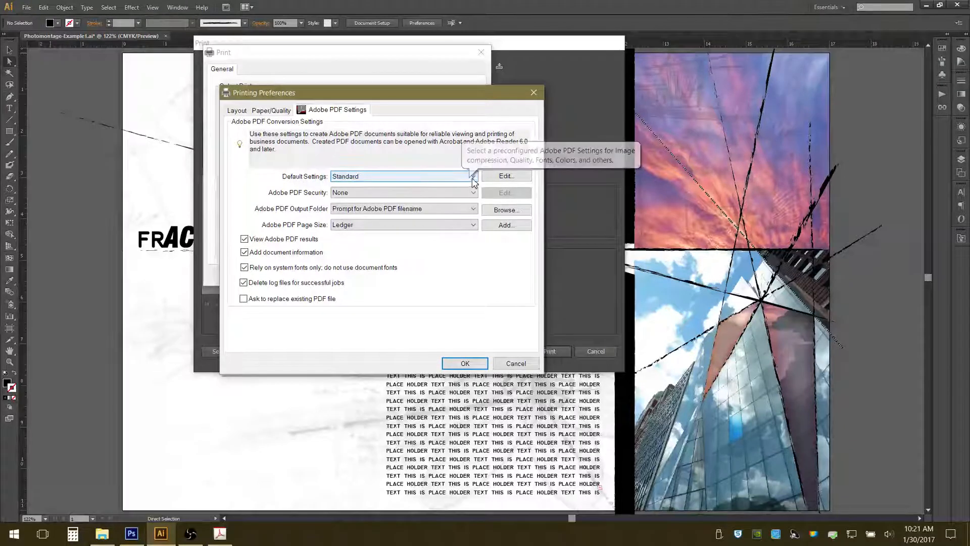
{"action": "left_click_drag", "start_coordinate": [470, 92], "coordinate": [503, 127]}
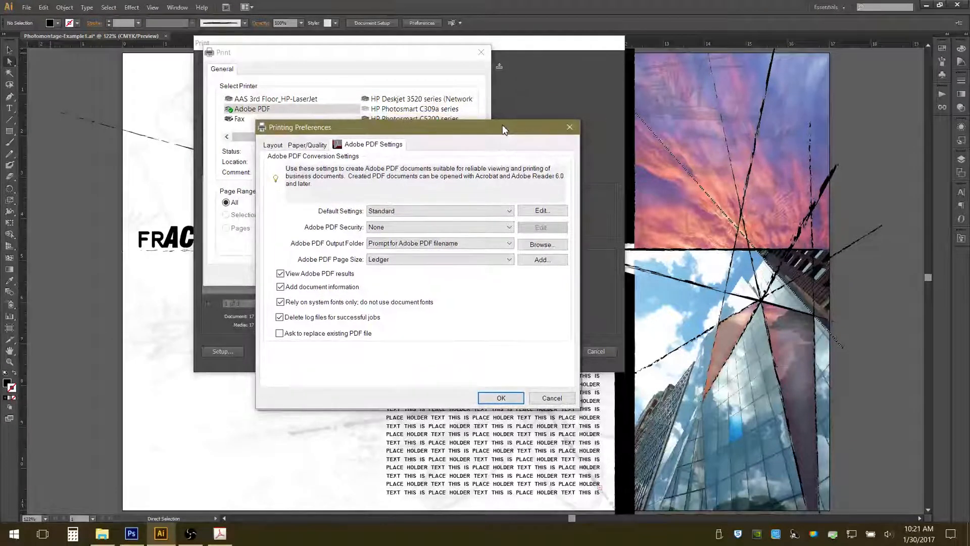
{"action": "left_click", "coordinate": [510, 213]}
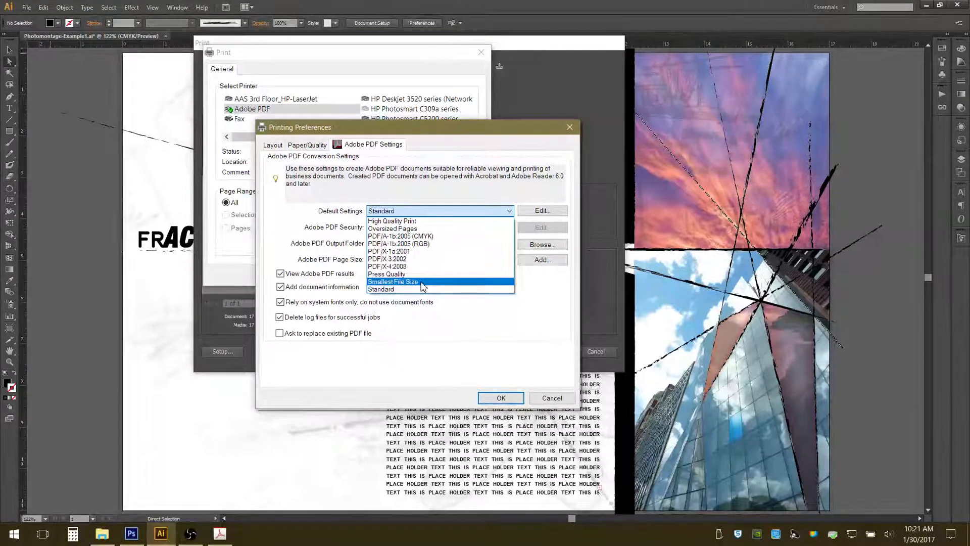
{"action": "left_click", "coordinate": [497, 293]}
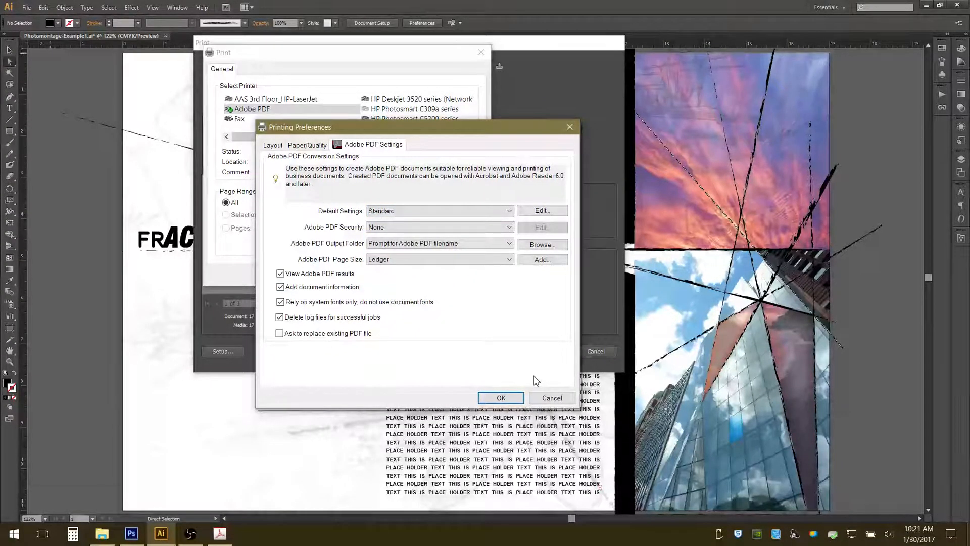
{"action": "left_click", "coordinate": [500, 398]}
{"action": "left_click", "coordinate": [413, 275]}
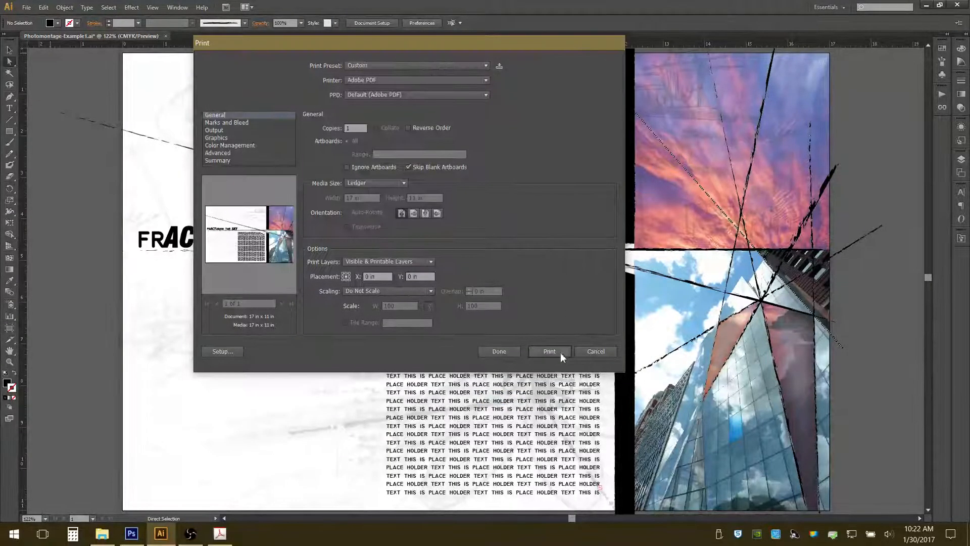
Print the document to PDF and choose the Desktop folder Photomontage_Example > FINAL FOR PRINT as the save location
{"action": "left_click", "coordinate": [550, 351]}
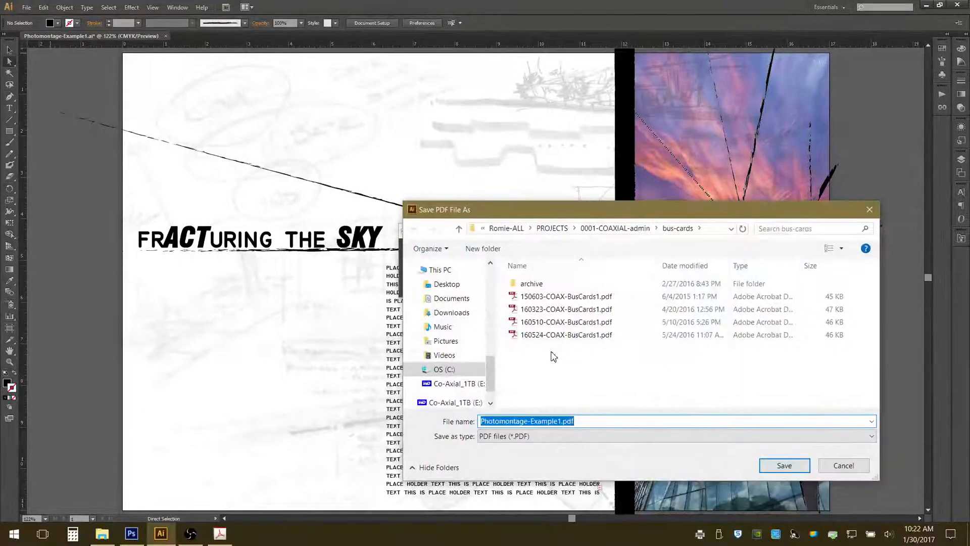
{"action": "left_click_drag", "start_coordinate": [666, 214], "coordinate": [548, 147]}
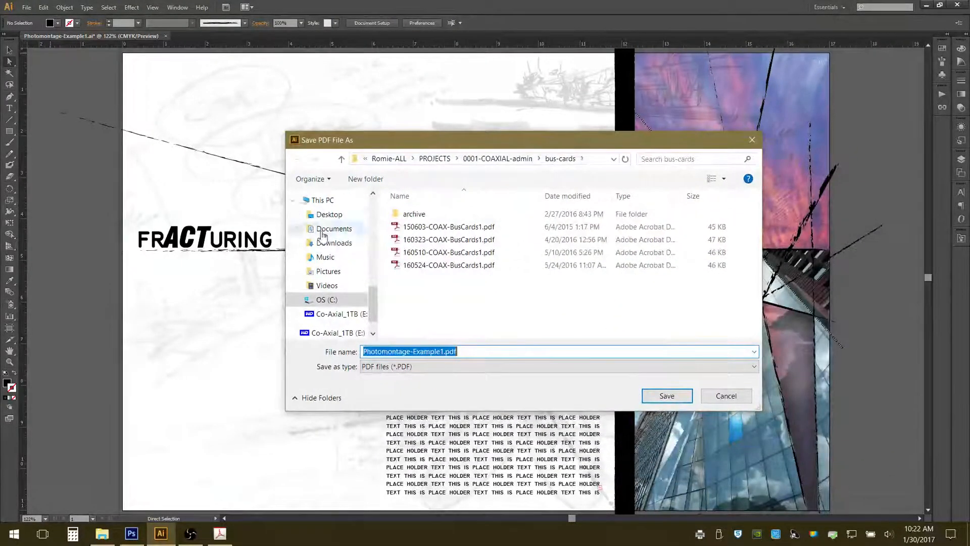
{"action": "left_click", "coordinate": [338, 214]}
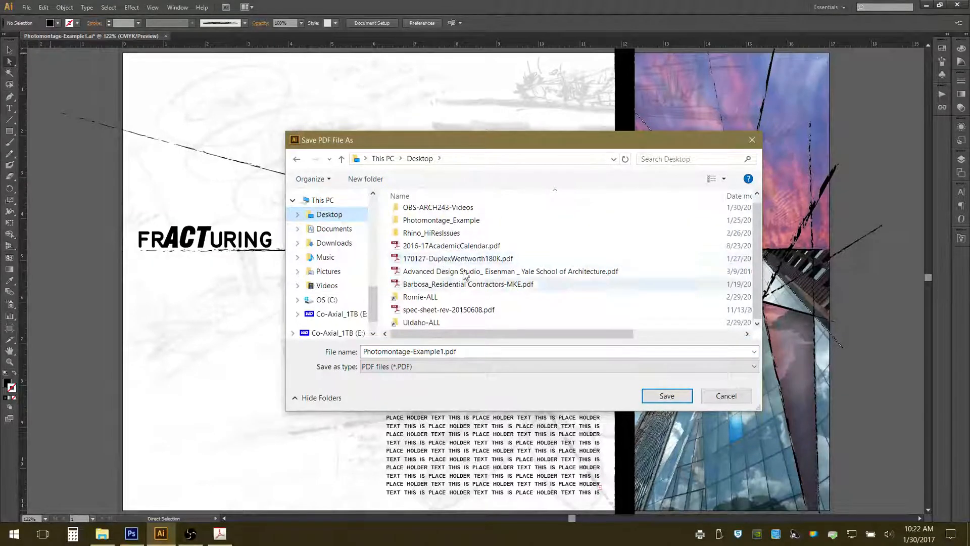
{"action": "left_click", "coordinate": [468, 221]}
{"action": "double_click", "coordinate": [469, 222]}
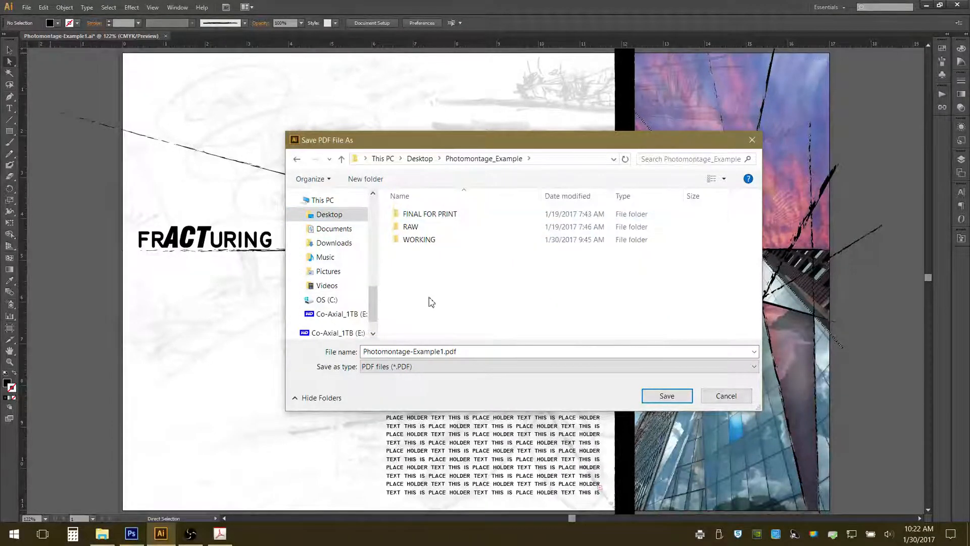
{"action": "double_click", "coordinate": [436, 216]}
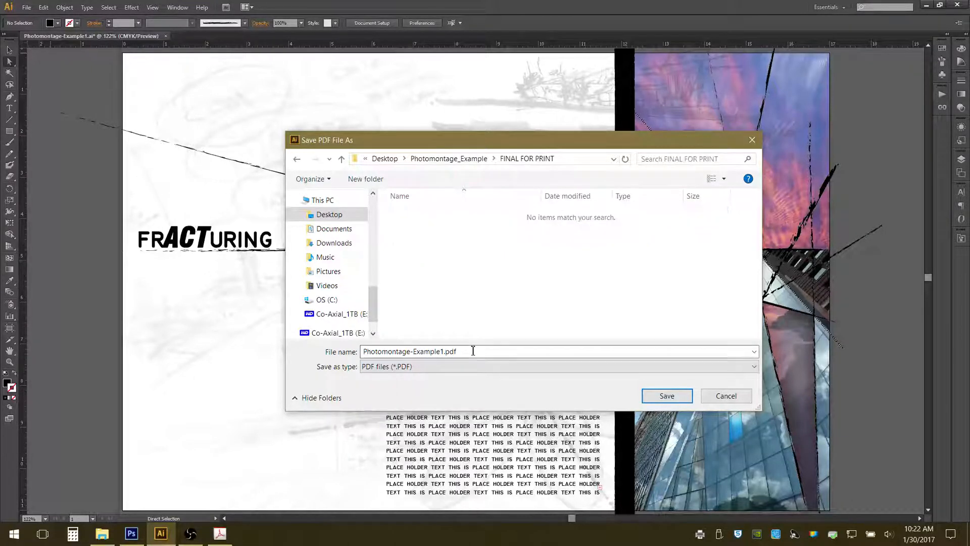
Name the PDF Photomontage-Example1-digital.pdf and save it
{"action": "left_click", "coordinate": [444, 352]}
{"action": "left_click", "coordinate": [444, 352]}
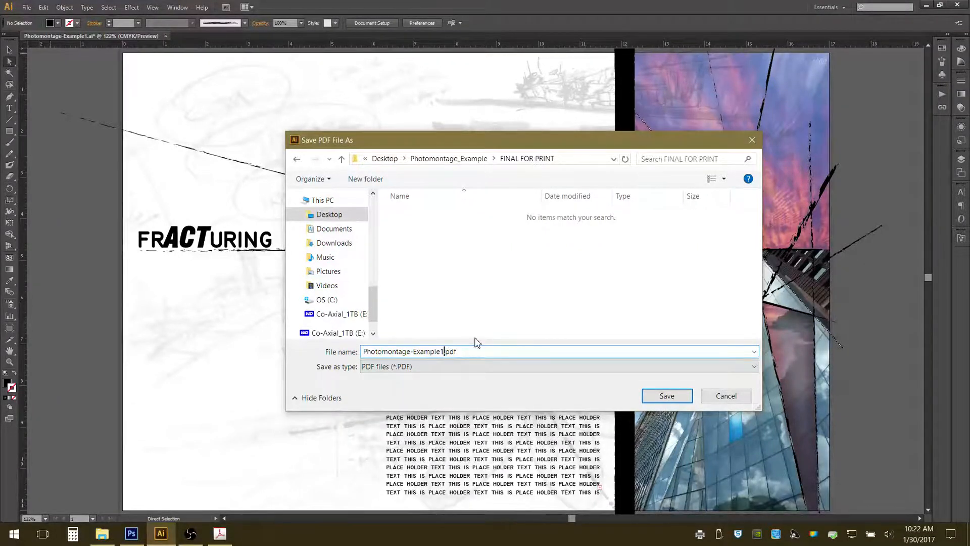
{"action": "type", "text": "-digital"}
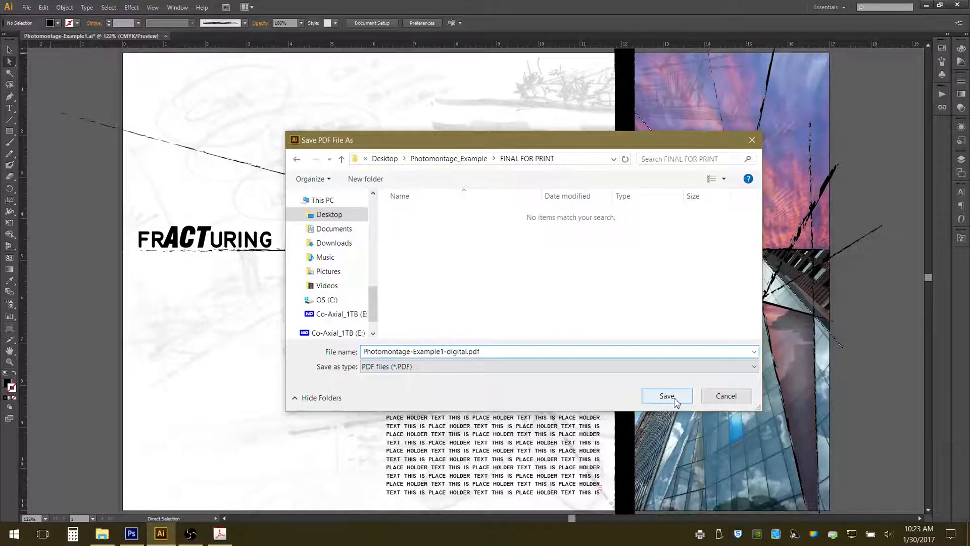
{"action": "left_click", "coordinate": [674, 399]}
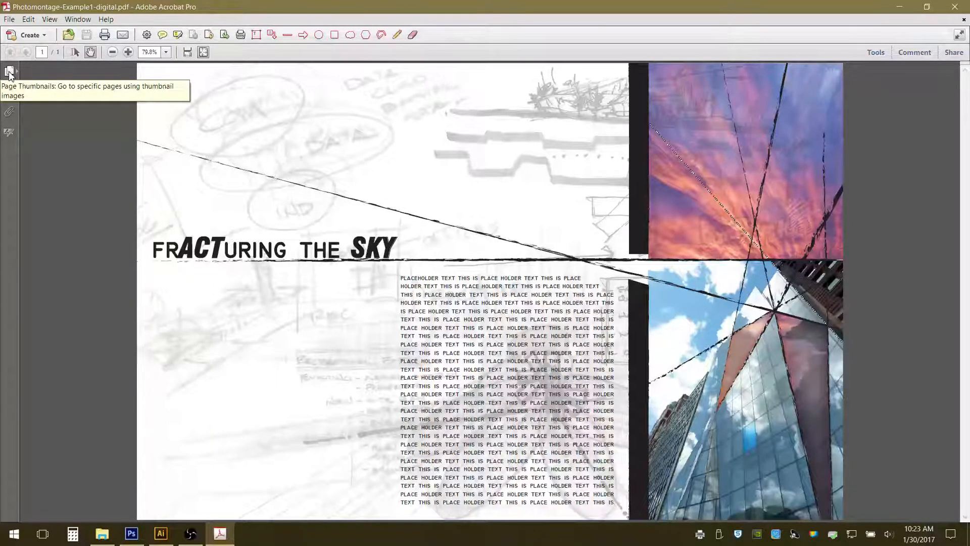
Show the exported PDF's page thumbnails, then compare by switching to the Illustrator document and back to Acrobat
{"action": "left_click", "coordinate": [9, 72]}
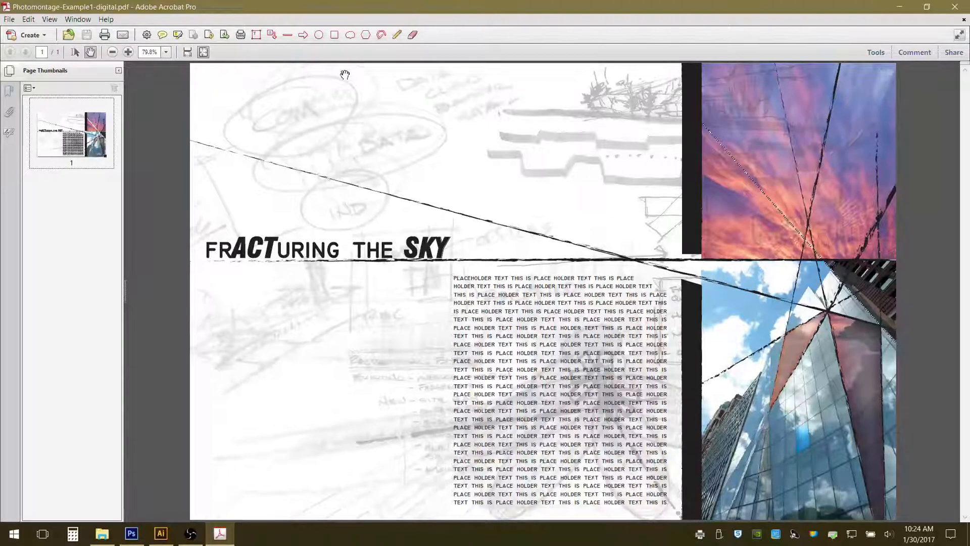
{"action": "left_click", "coordinate": [901, 7]}
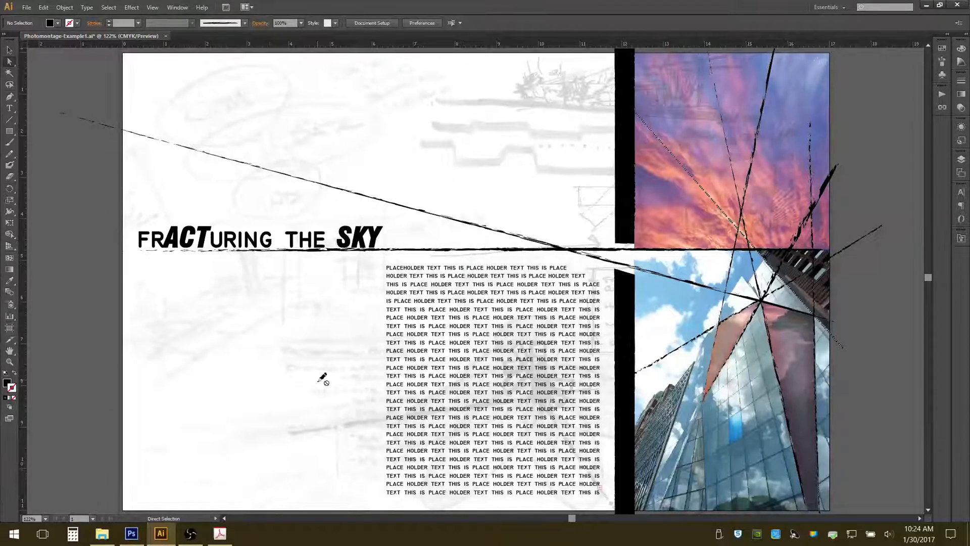
{"action": "left_click", "coordinate": [216, 536]}
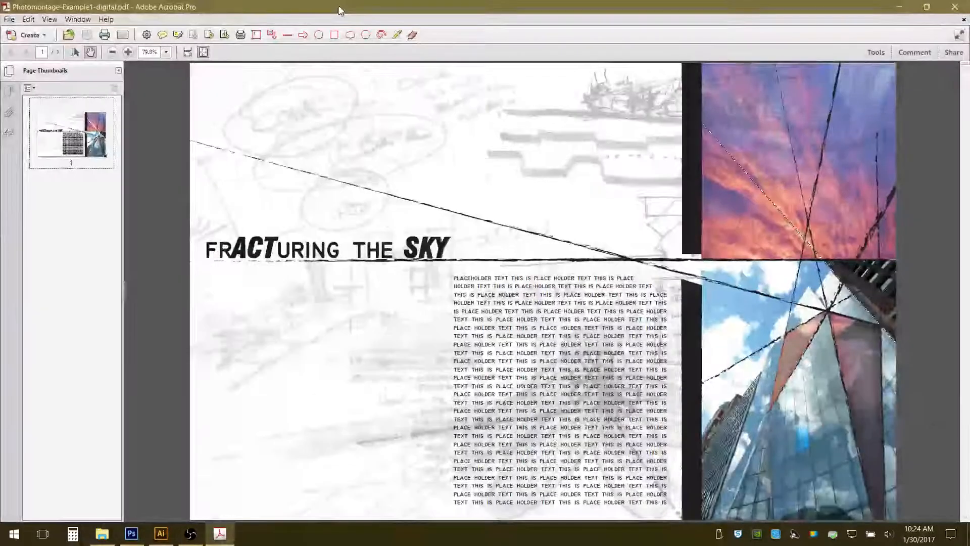
Save a copy of the PDF in the FINAL FOR PRINT folder under the name 170130-X1_FinalSubmit
{"action": "left_click", "coordinate": [9, 19]}
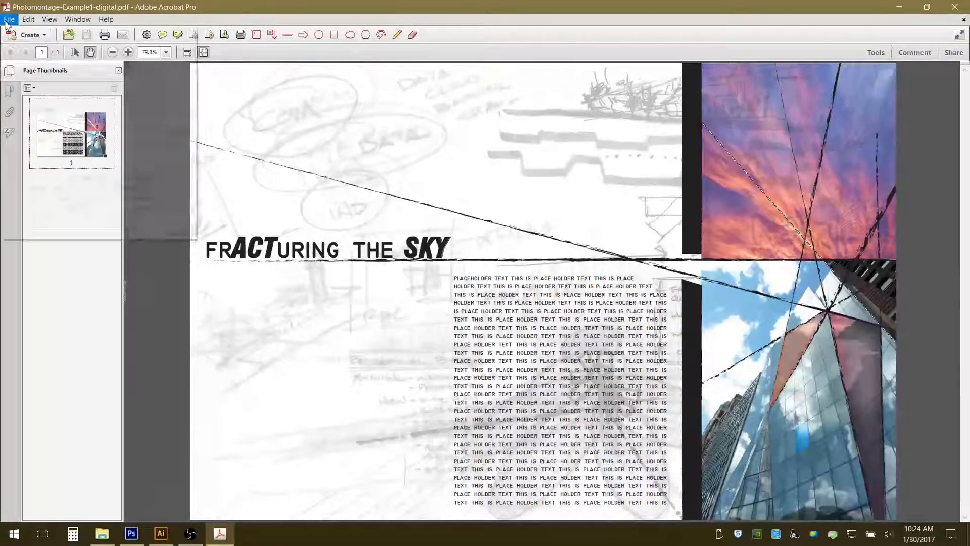
{"action": "mouse_move", "coordinate": [49, 76]}
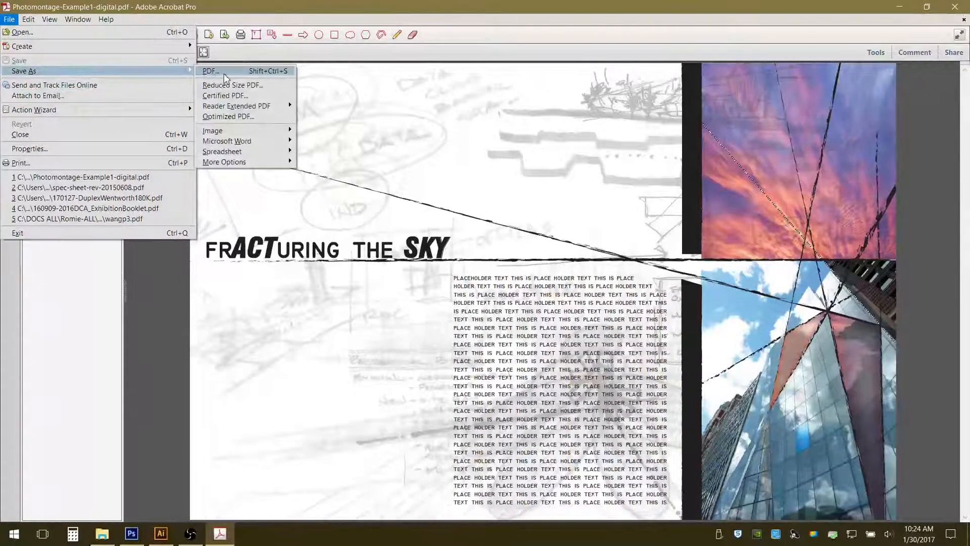
{"action": "left_click", "coordinate": [225, 73]}
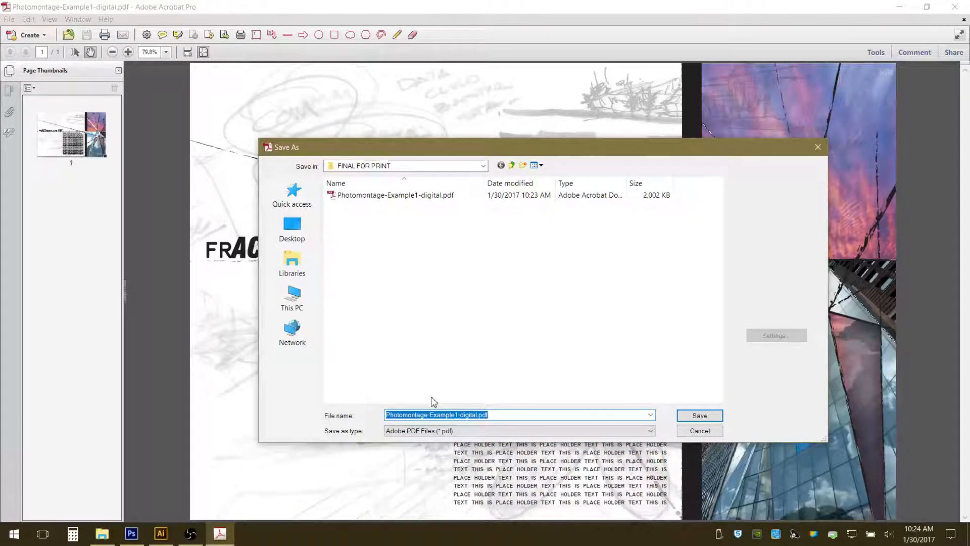
{"action": "type", "text": "170"}
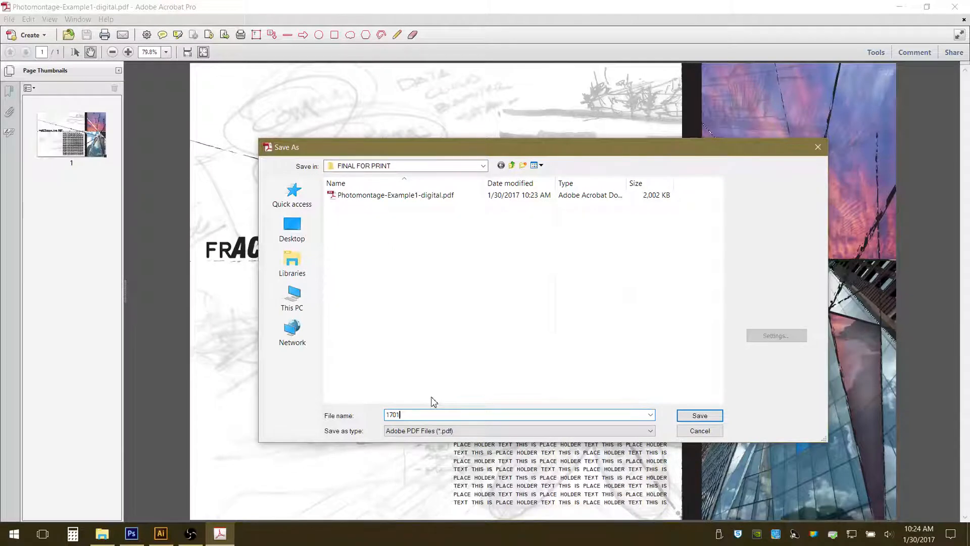
{"action": "type", "text": "130-"}
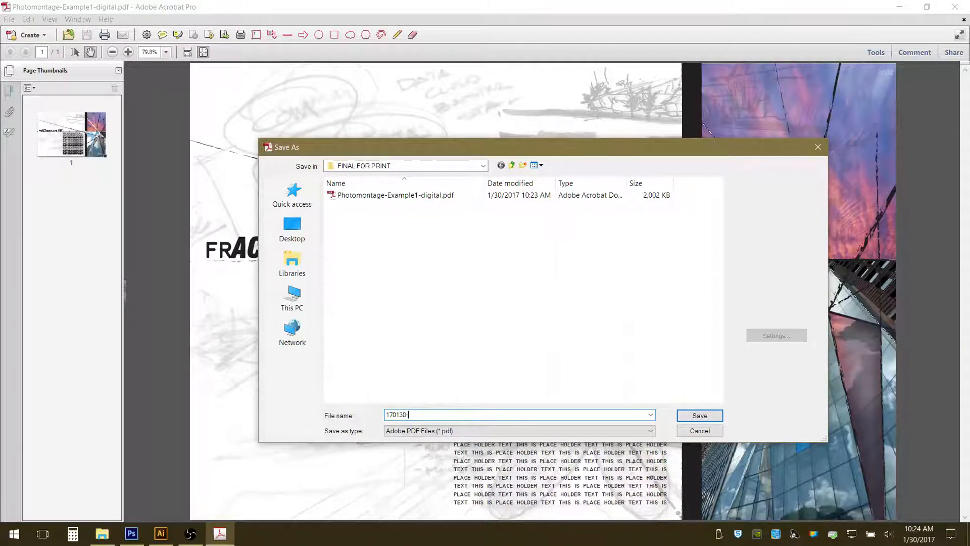
{"action": "type", "text": "X"}
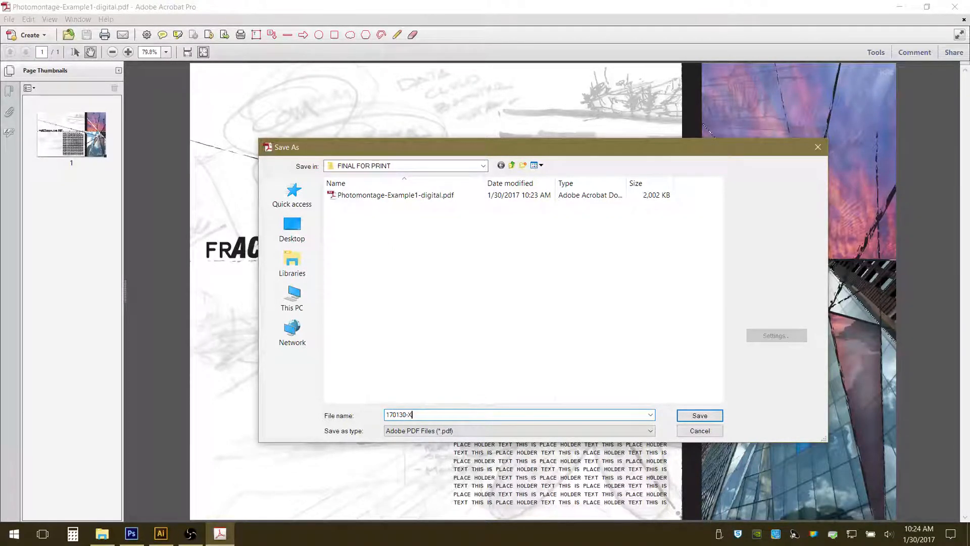
{"action": "type", "text": "1_FinalSubmit"}
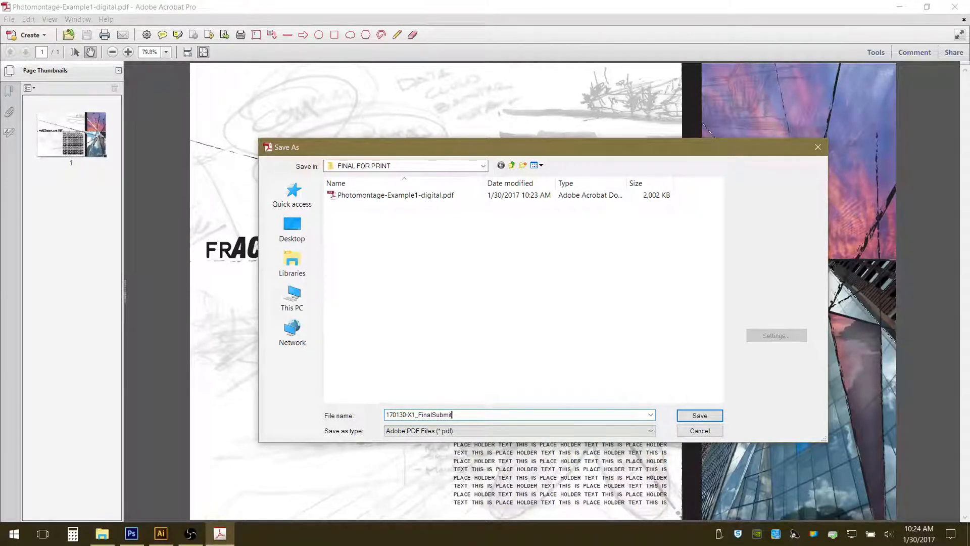
{"action": "left_click", "coordinate": [702, 417]}
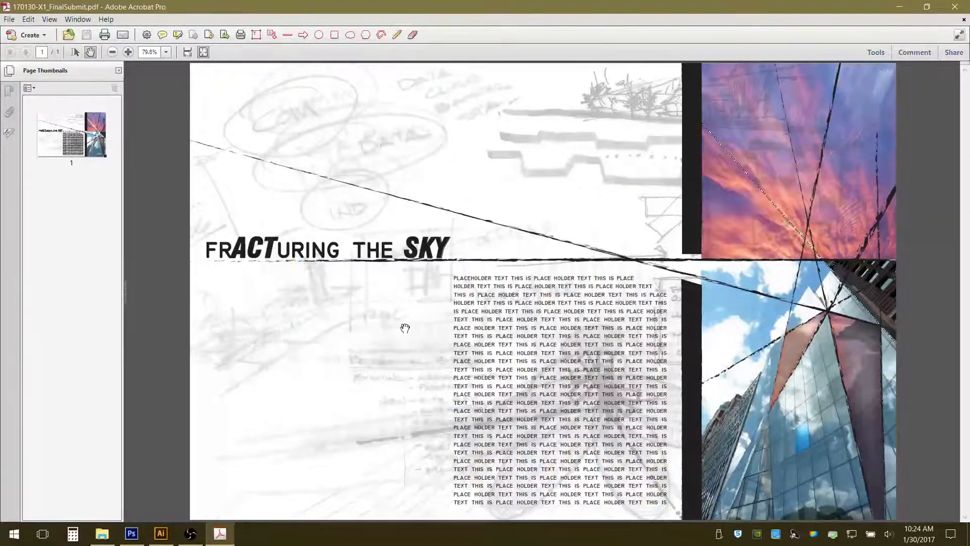
Minimize Acrobat to return to the Illustrator document, then show its layer list and lengthen the list's window
{"action": "left_click", "coordinate": [899, 8]}
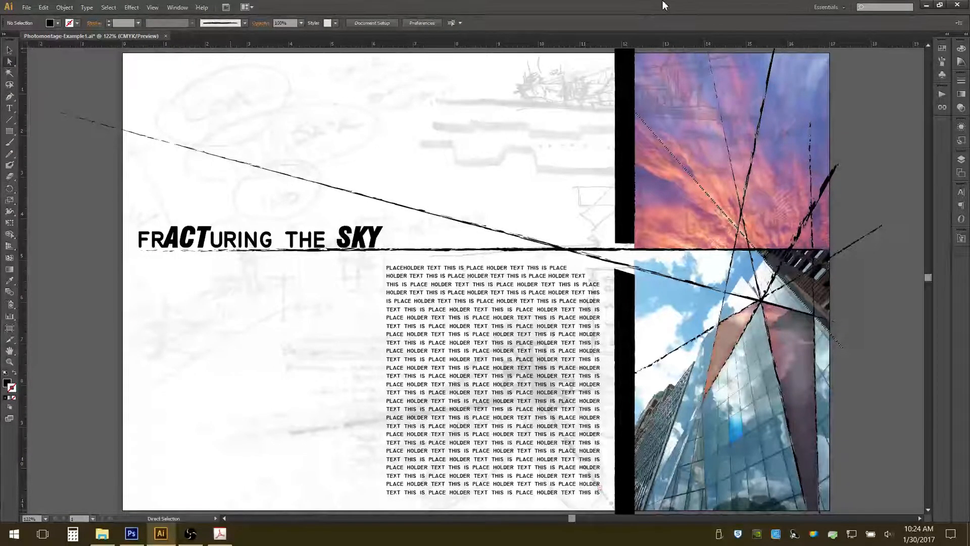
{"action": "left_click", "coordinate": [961, 160]}
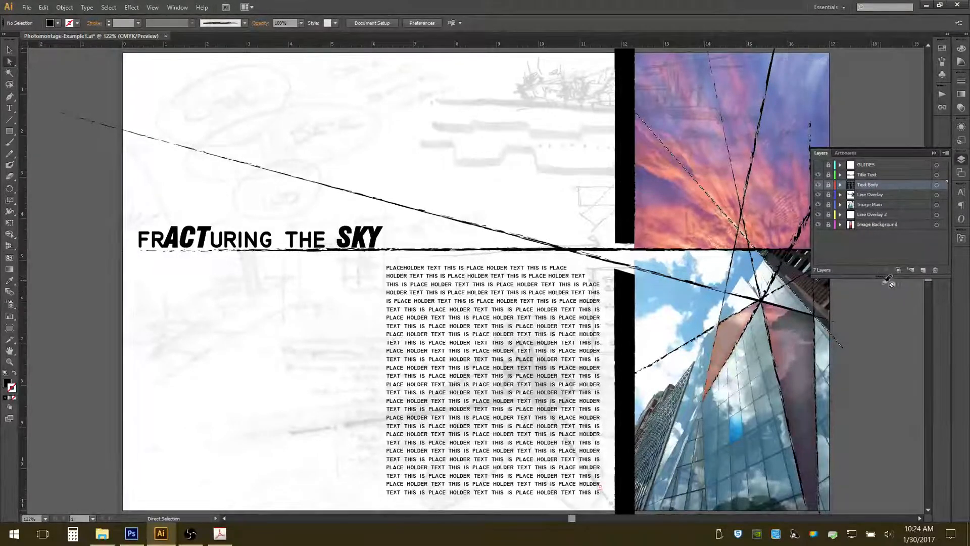
{"action": "left_click_drag", "start_coordinate": [887, 277], "coordinate": [884, 308]}
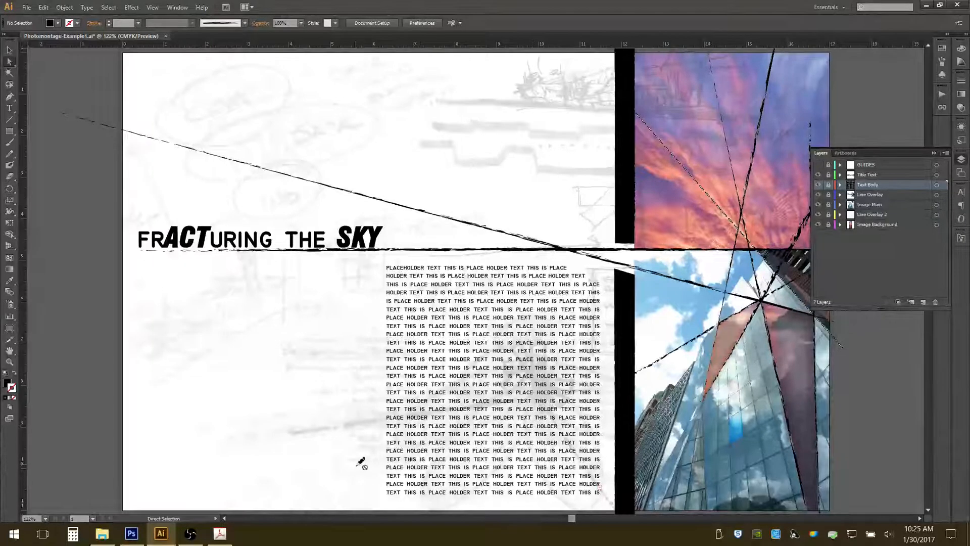
Switch to Photoshop, create a 2048 x 1152 pixel document from the Clipboard preset, and paste the Illustrator screen capture into it
{"action": "left_click", "coordinate": [129, 534]}
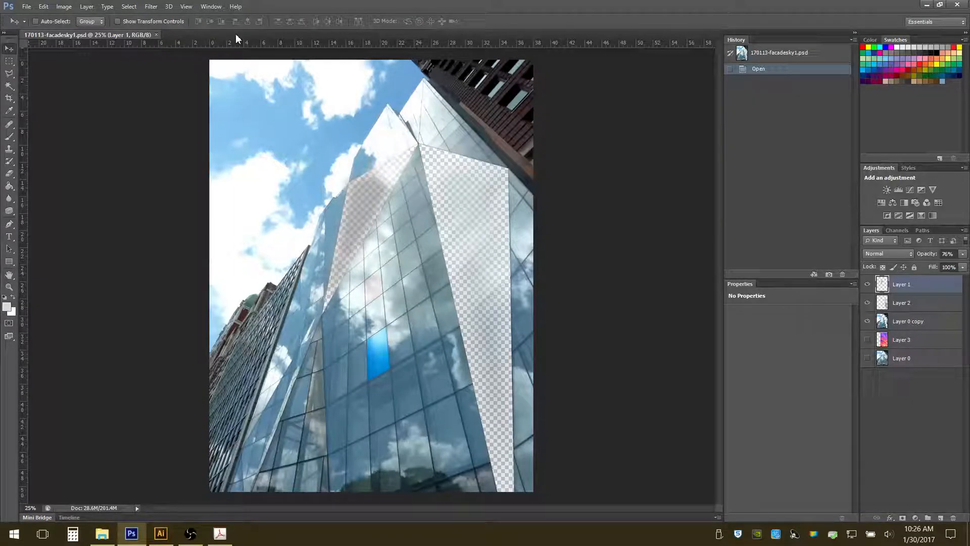
{"action": "left_click", "coordinate": [26, 7]}
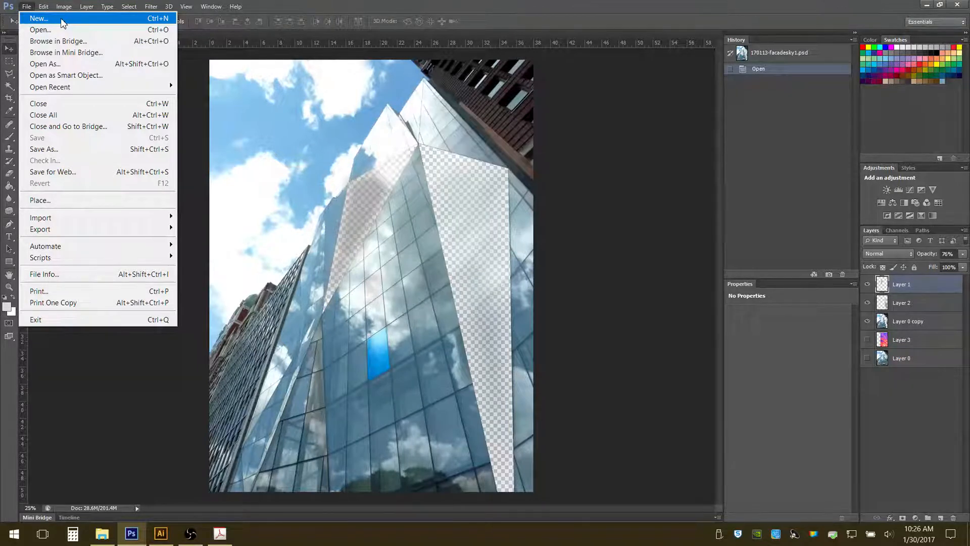
{"action": "left_click", "coordinate": [62, 23]}
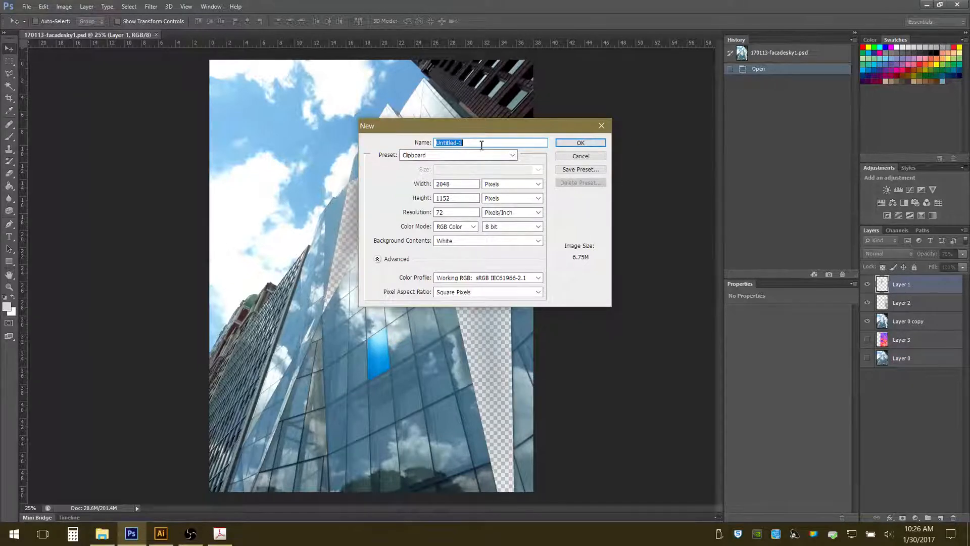
{"action": "left_click", "coordinate": [594, 144]}
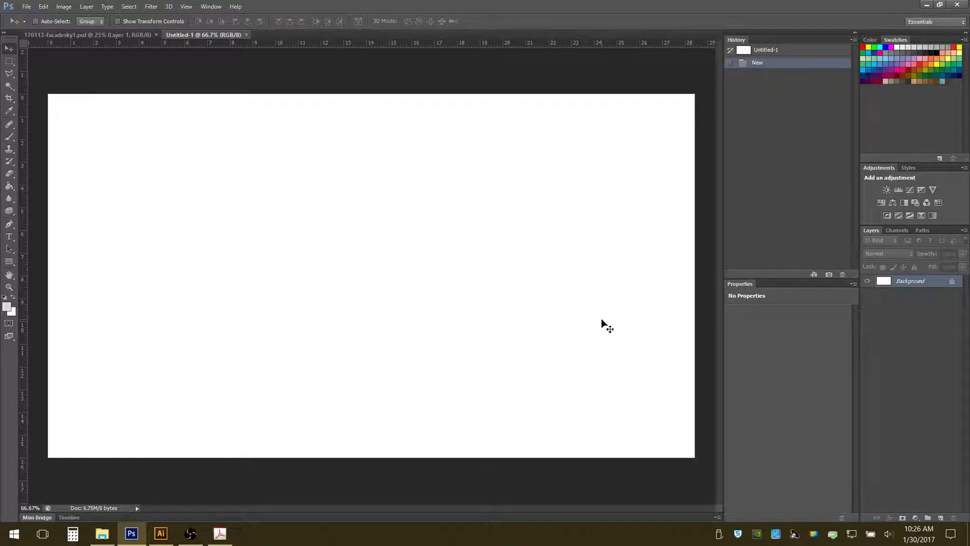
{"action": "key", "text": "ctrl+v"}
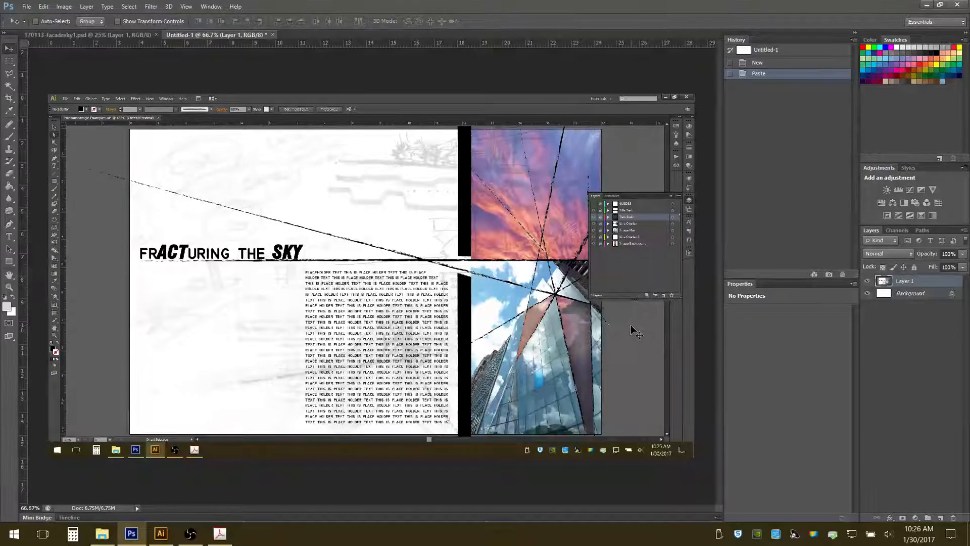
Start saving the capture in Photoshop PDF format and choose the Desktop folder Photomontage_Example > WORKING as the location
{"action": "left_click", "coordinate": [27, 6]}
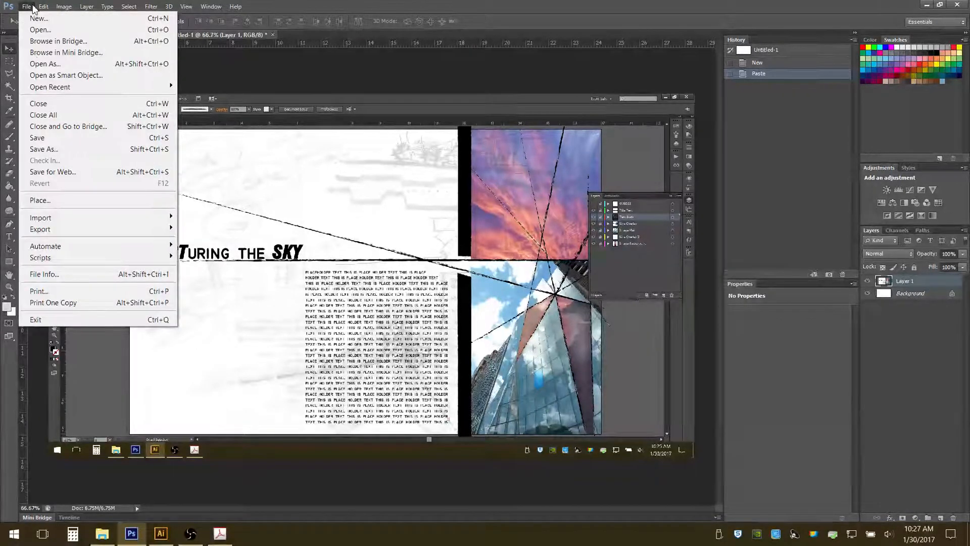
{"action": "left_click", "coordinate": [70, 149]}
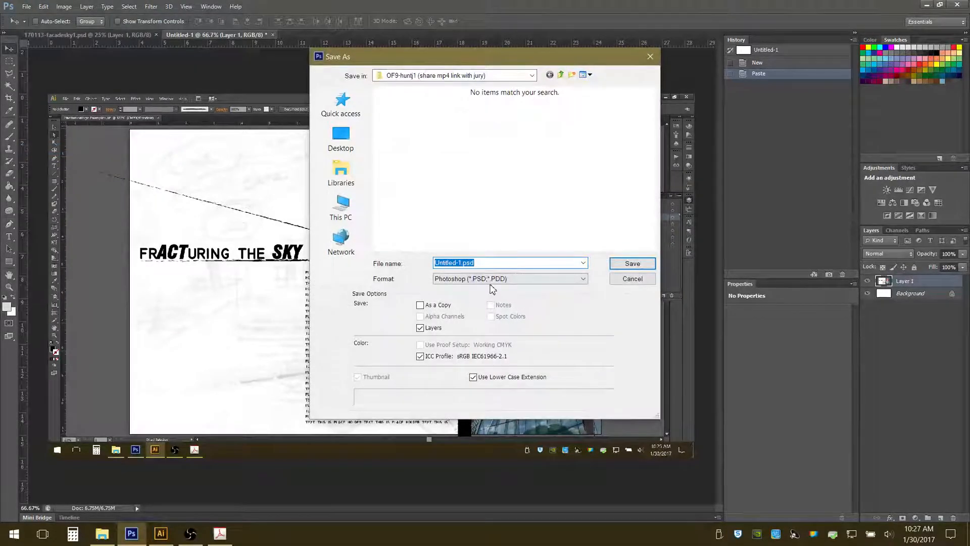
{"action": "left_click", "coordinate": [492, 281]}
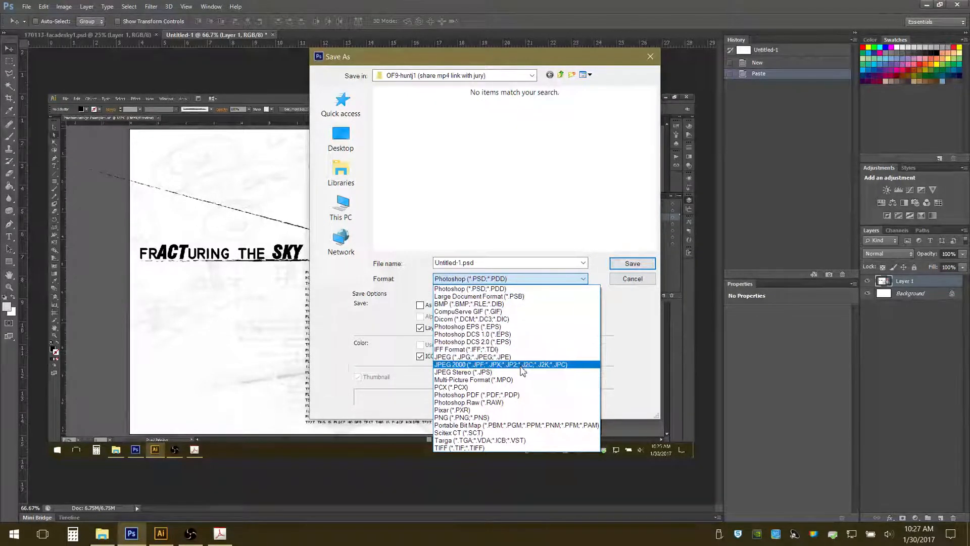
{"action": "left_click", "coordinate": [518, 395]}
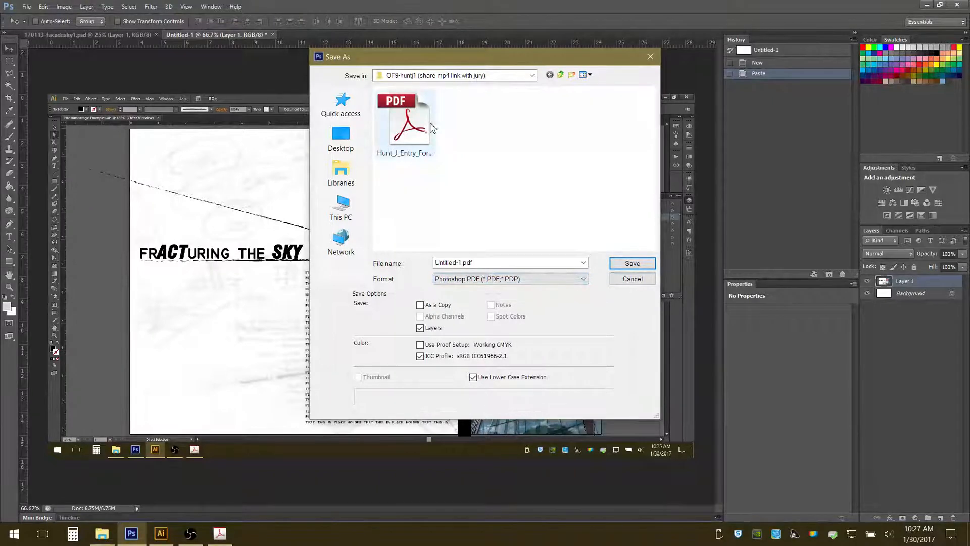
{"action": "left_click", "coordinate": [340, 137]}
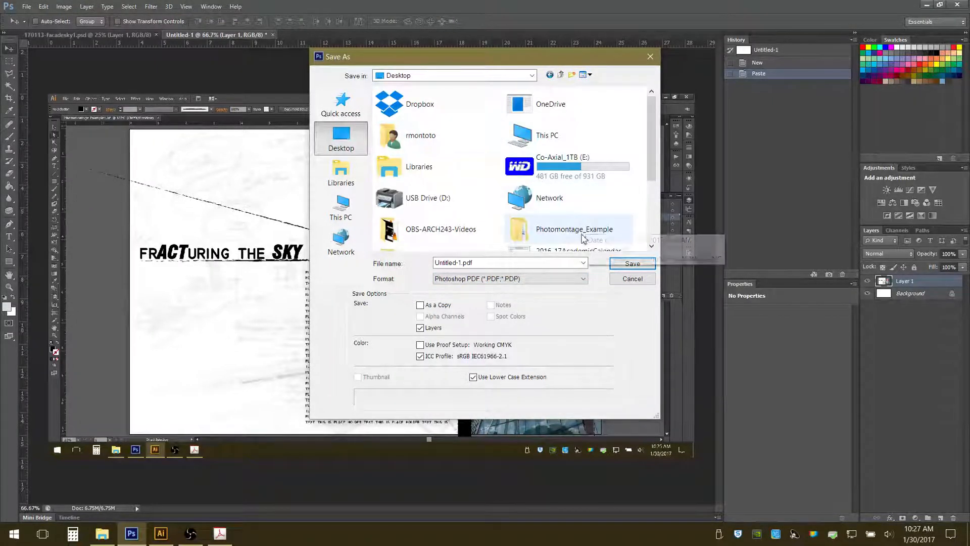
{"action": "double_click", "coordinate": [556, 233]}
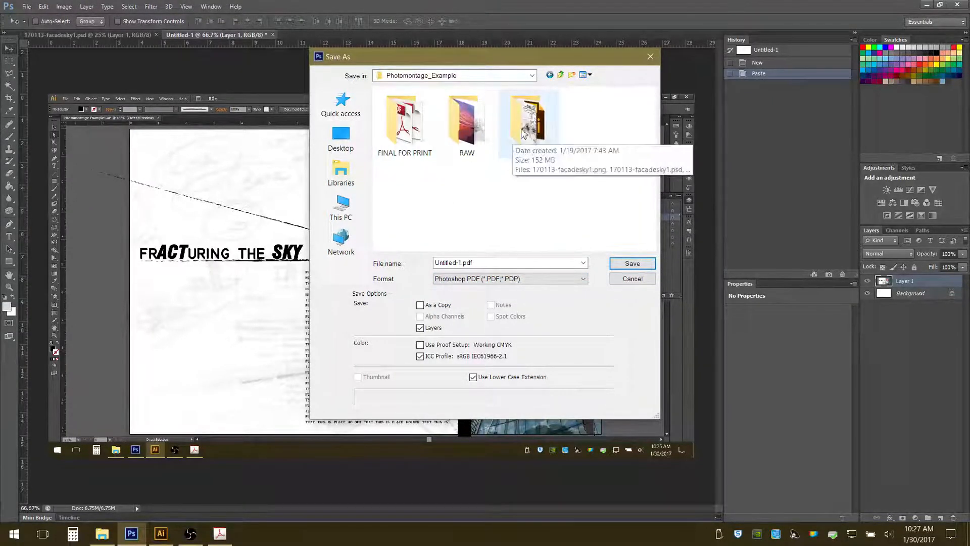
{"action": "double_click", "coordinate": [522, 132]}
Name the file PhotShp_ScrnCap and save the PDF with the [High Quality Print] (Modified) preset
{"action": "double_click", "coordinate": [447, 261]}
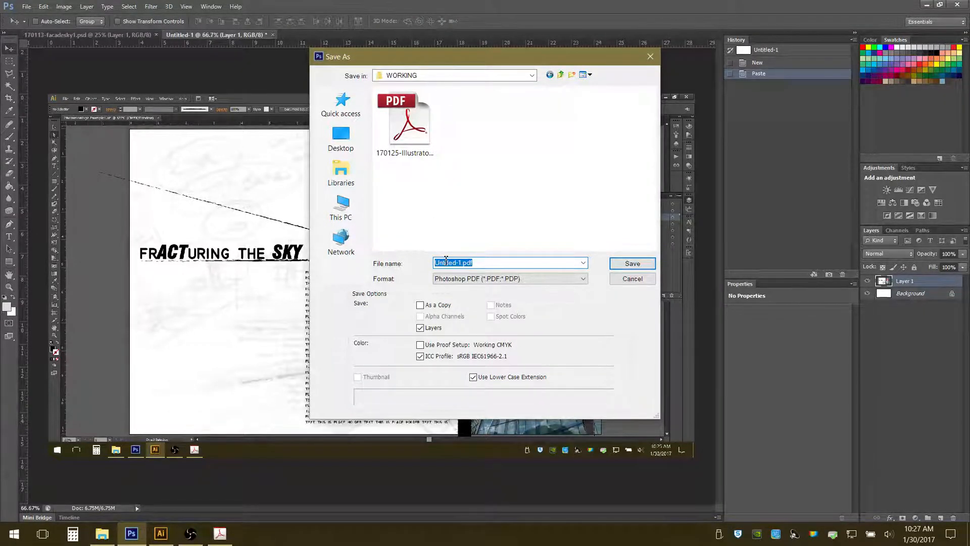
{"action": "type", "text": "PH"}
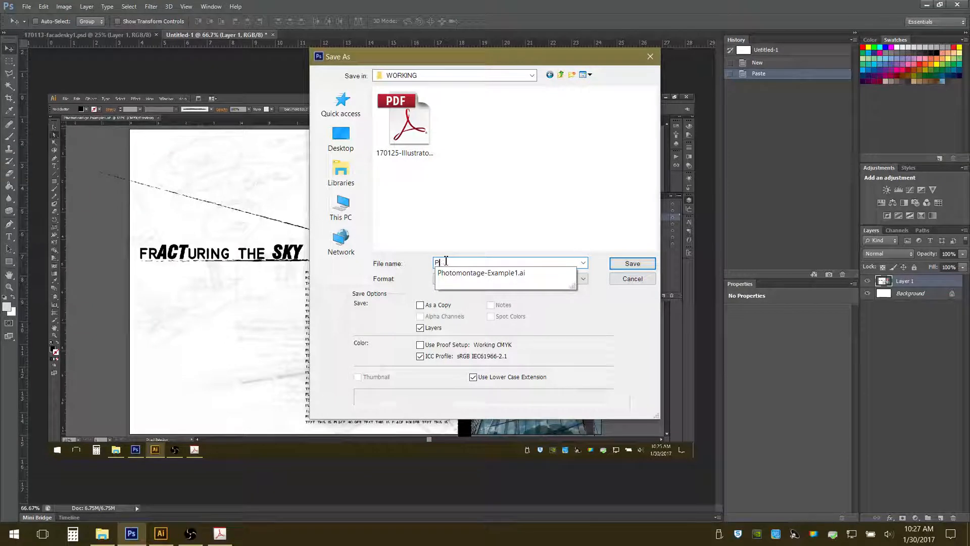
{"action": "type", "text": "otS"}
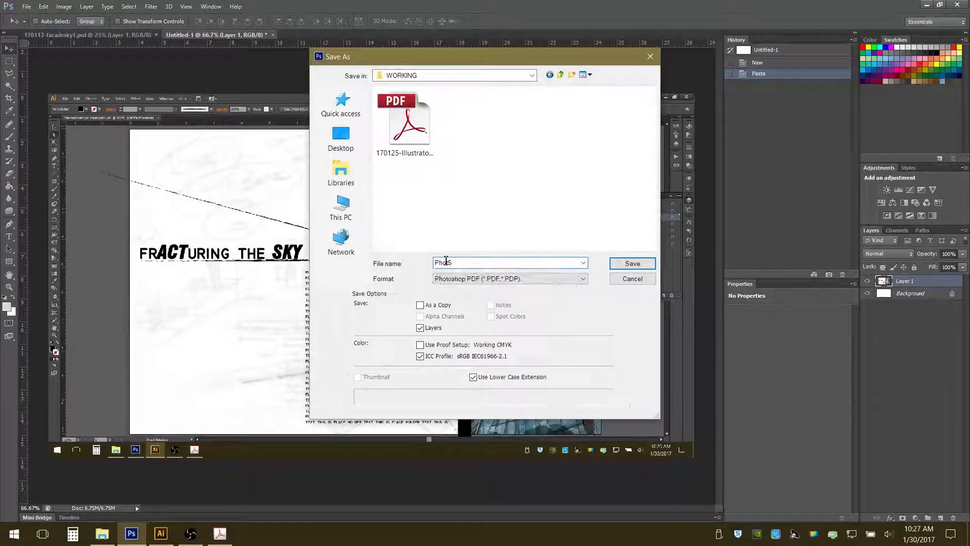
{"action": "type", "text": "hp_ScrnCap"}
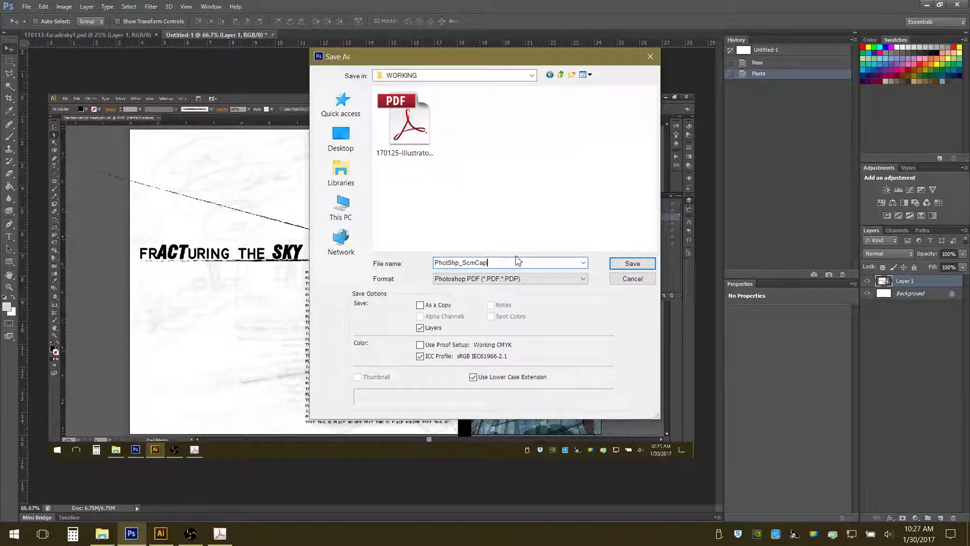
{"action": "left_click", "coordinate": [631, 265]}
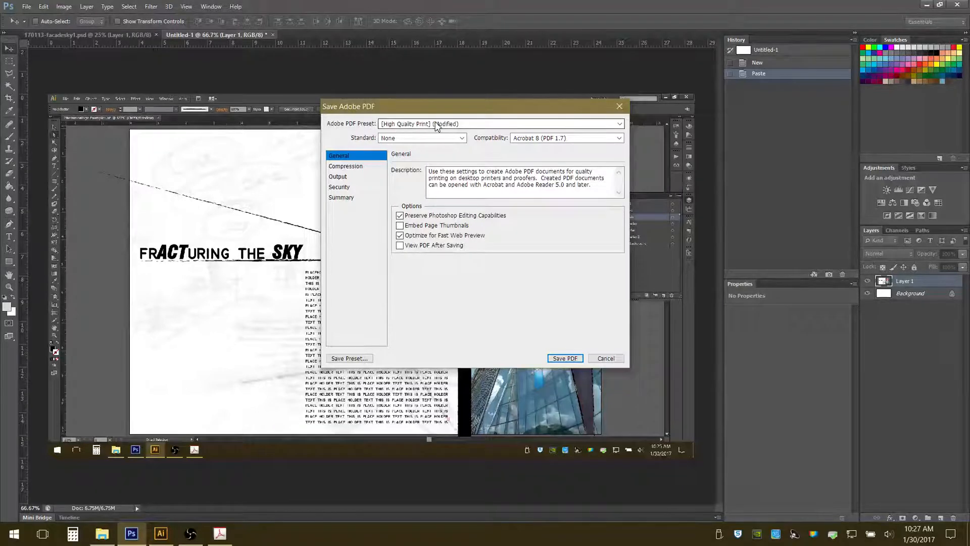
{"action": "left_click", "coordinate": [617, 125]}
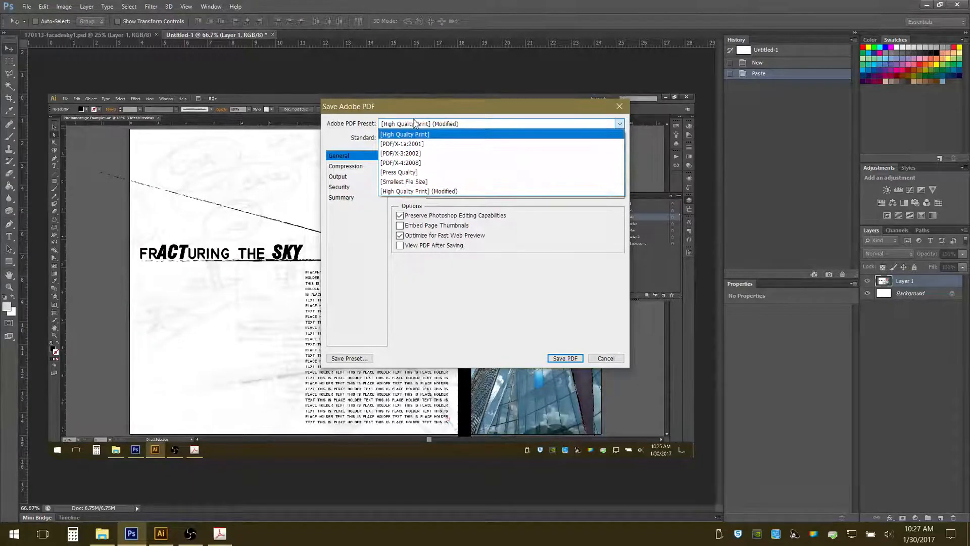
{"action": "left_click", "coordinate": [544, 268]}
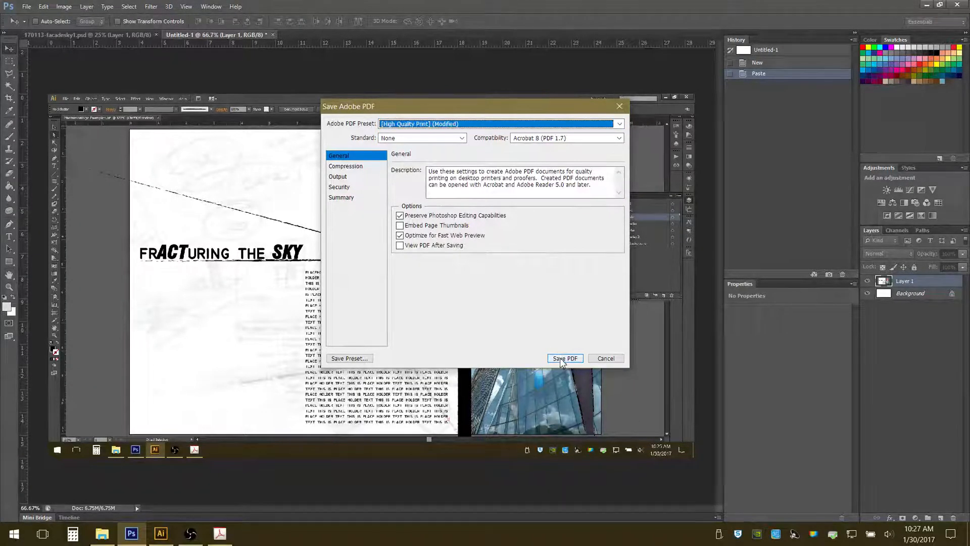
{"action": "left_click", "coordinate": [561, 359]}
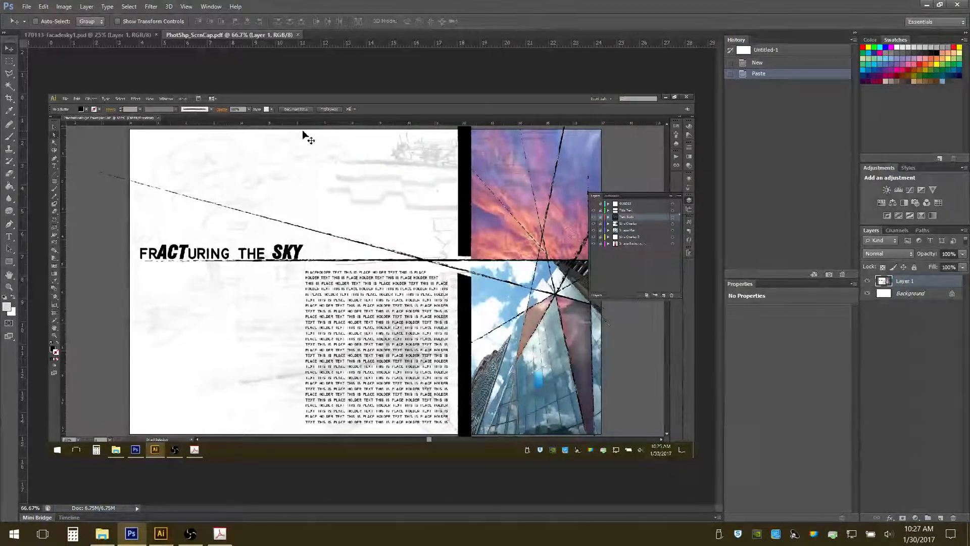
Display 170113-facadesky1.psd, then create a 2048 x 1152 pixel Clipboard-preset document and paste the capture of the Photoshop screen
{"action": "left_click", "coordinate": [110, 34]}
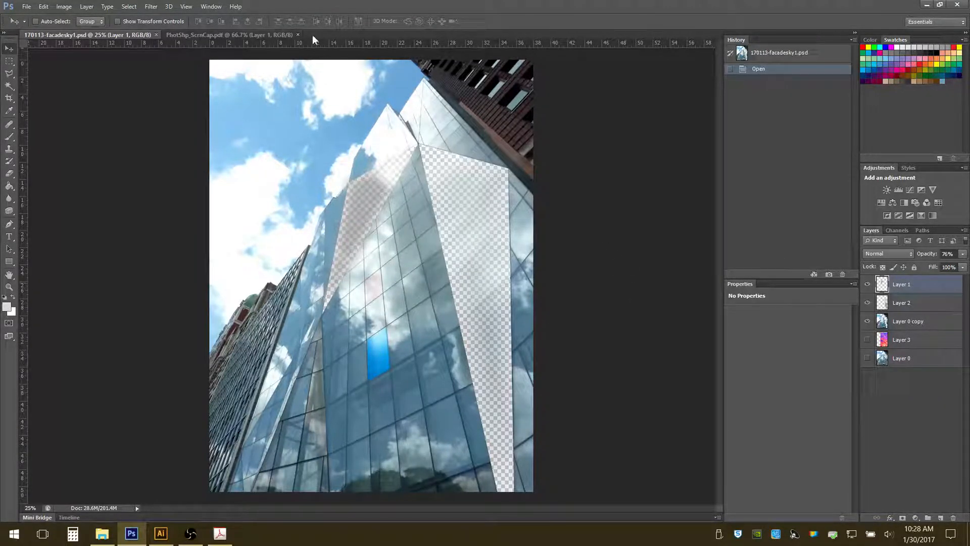
{"action": "left_click", "coordinate": [26, 6]}
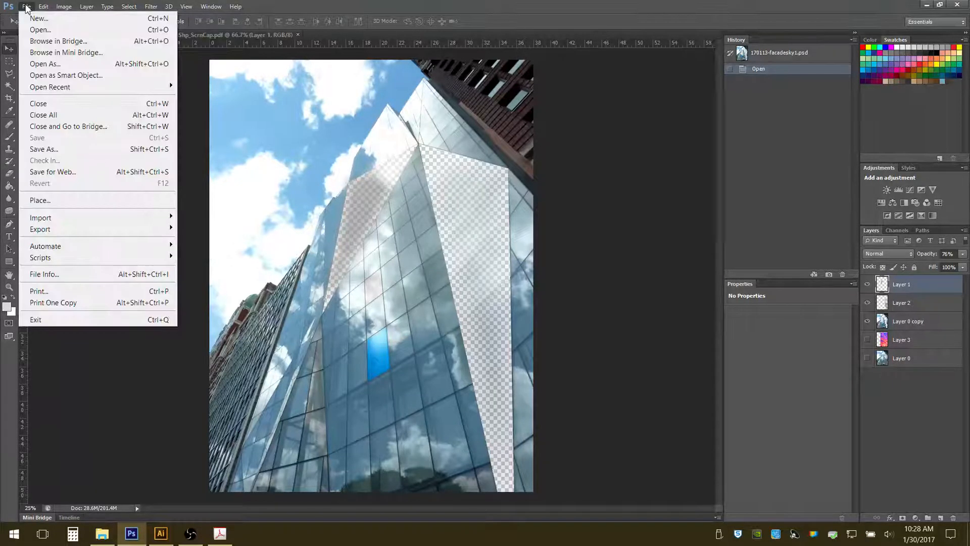
{"action": "left_click", "coordinate": [38, 19]}
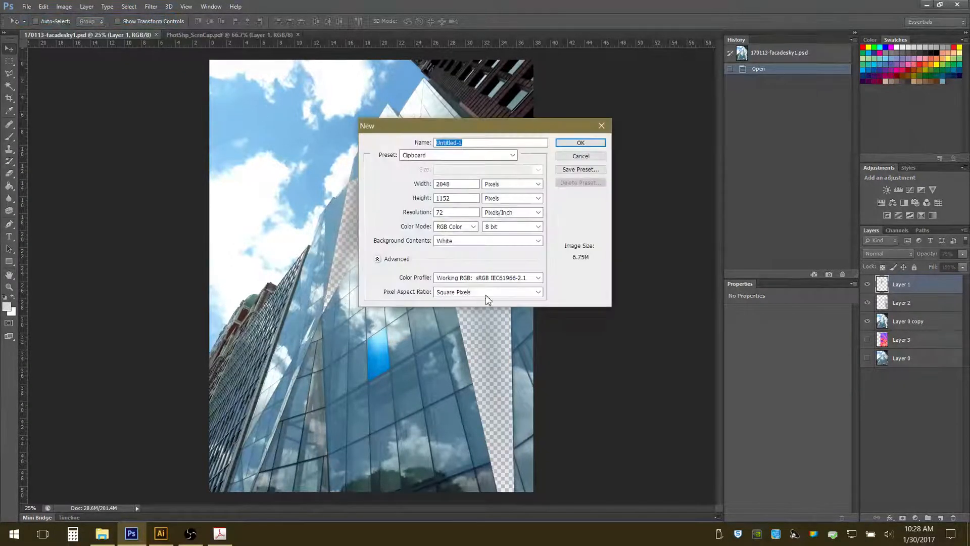
{"action": "left_click", "coordinate": [601, 142]}
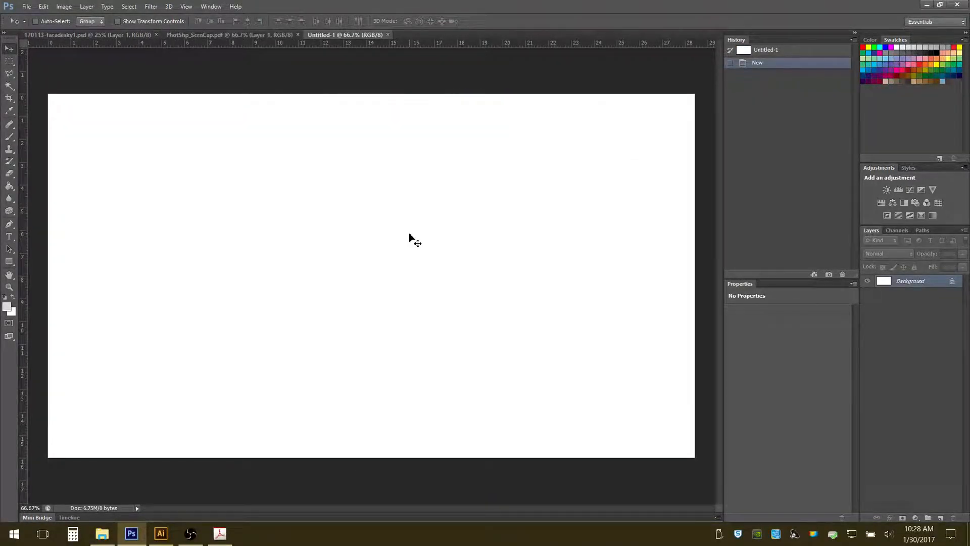
{"action": "key", "text": "ctrl+v"}
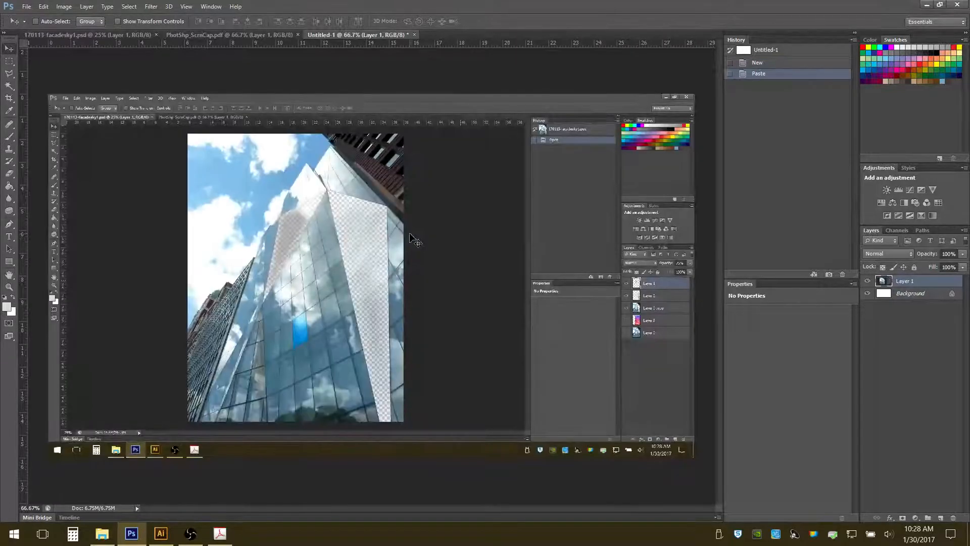
Start saving the Photoshop screen capture in the WORKING folder, trying the JPEG format before returning to Photoshop PDF
{"action": "left_click", "coordinate": [26, 7]}
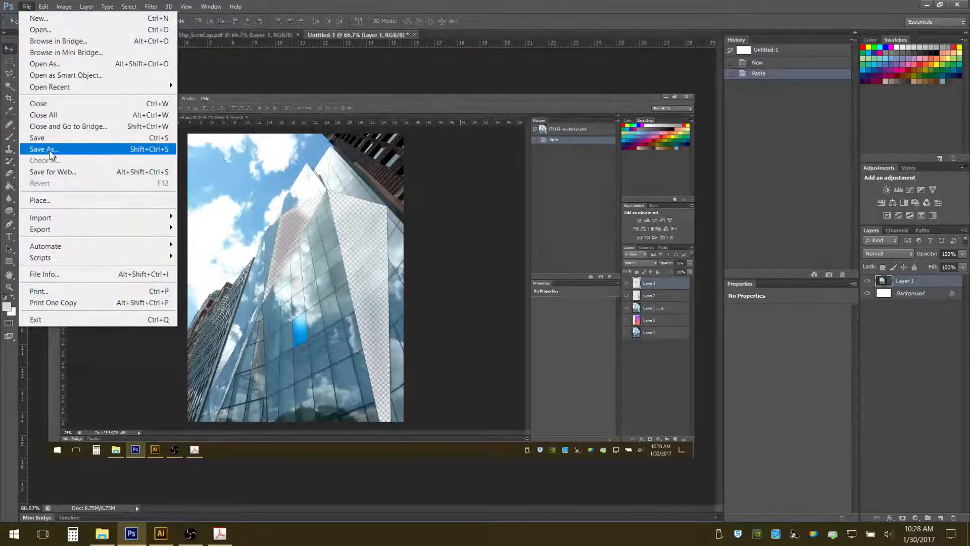
{"action": "left_click", "coordinate": [50, 150]}
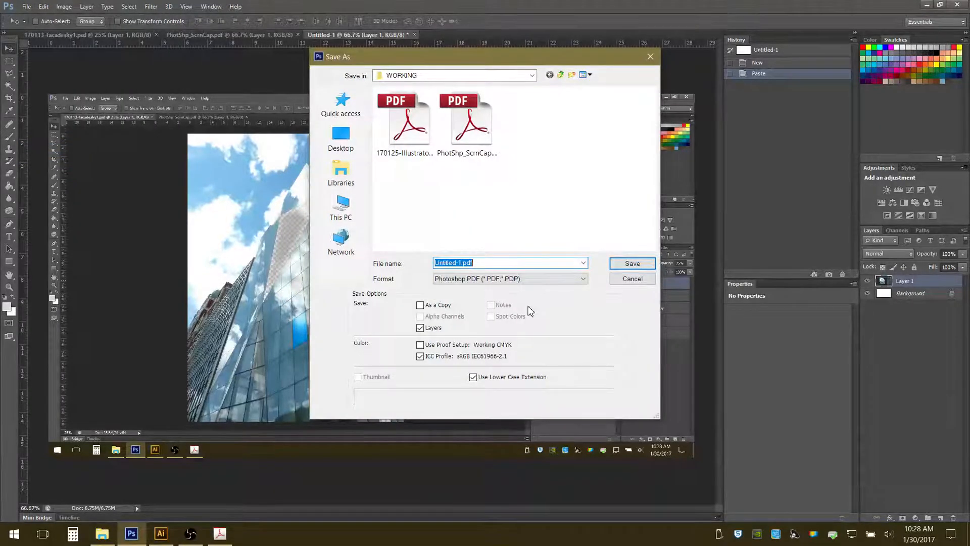
{"action": "left_click", "coordinate": [535, 280]}
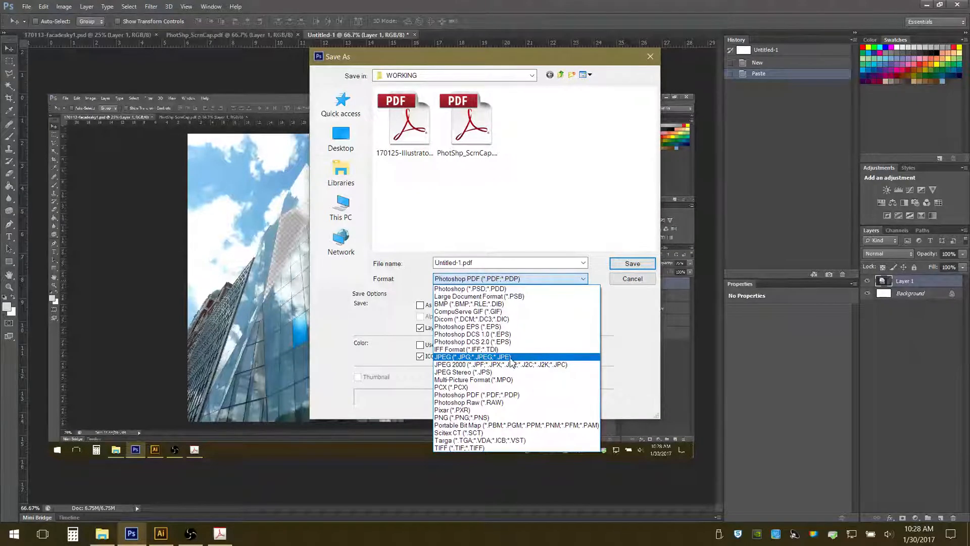
{"action": "left_click", "coordinate": [511, 360]}
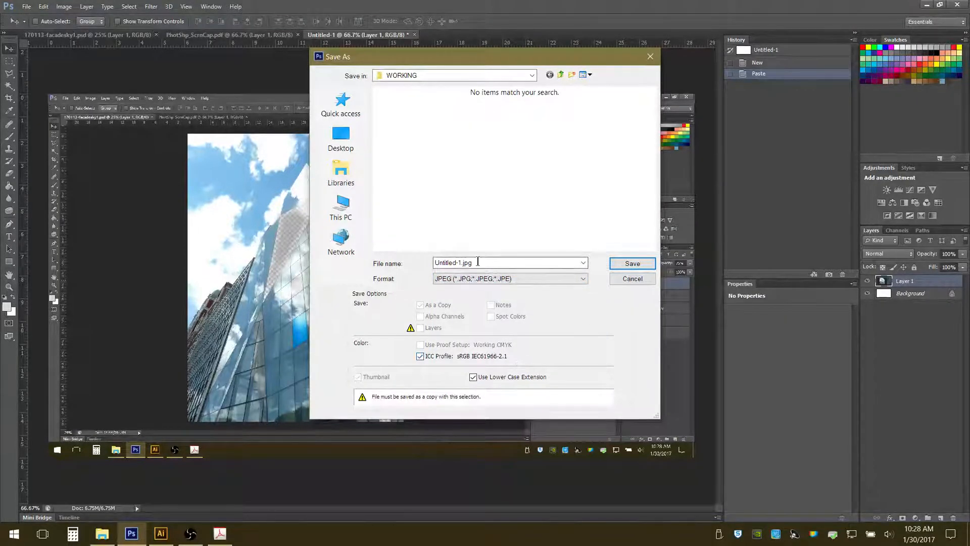
{"action": "left_click", "coordinate": [532, 280]}
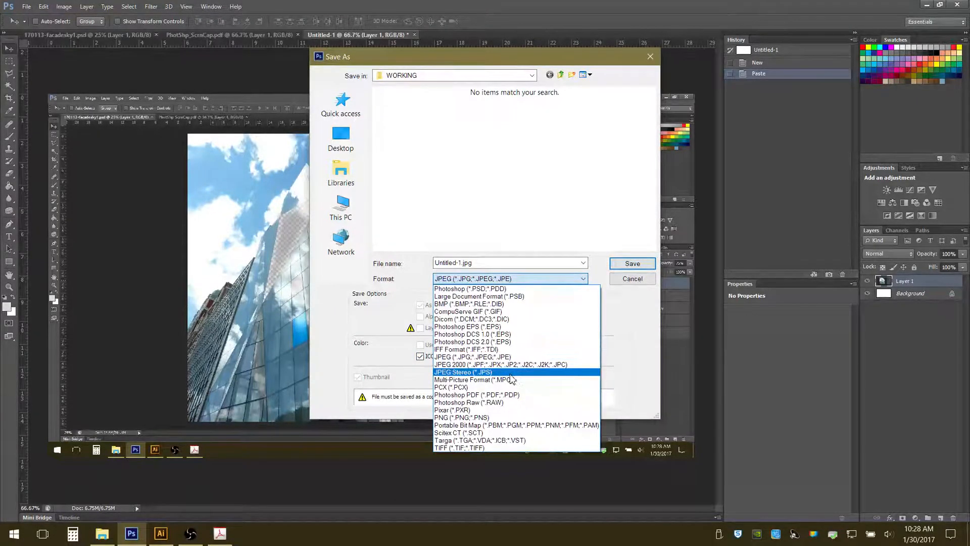
{"action": "left_click", "coordinate": [499, 398]}
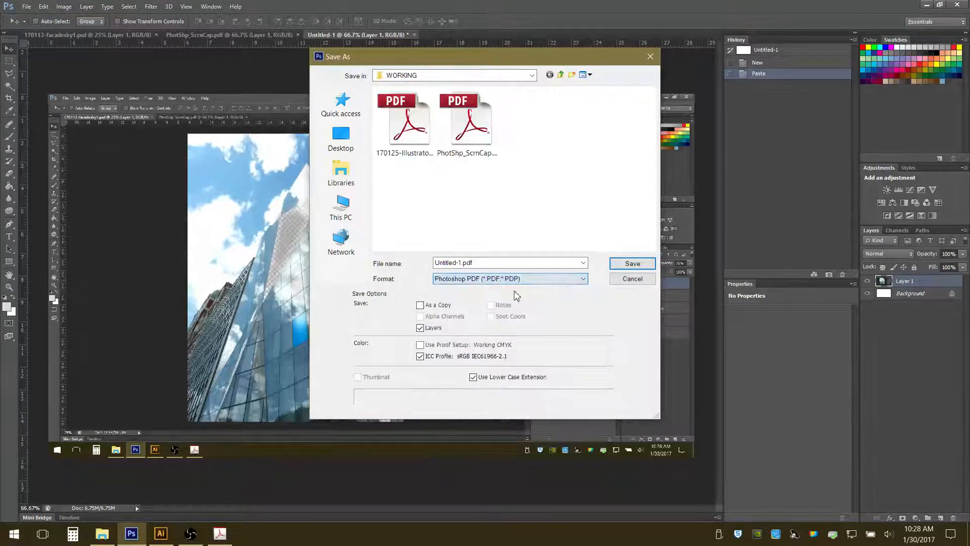
Reuse the name of the existing PhotShp_ScrnCap.pdf and replace its prefix so the file name reads Illustr_ScrnCap
{"action": "left_click", "coordinate": [466, 161]}
{"action": "left_click", "coordinate": [451, 265]}
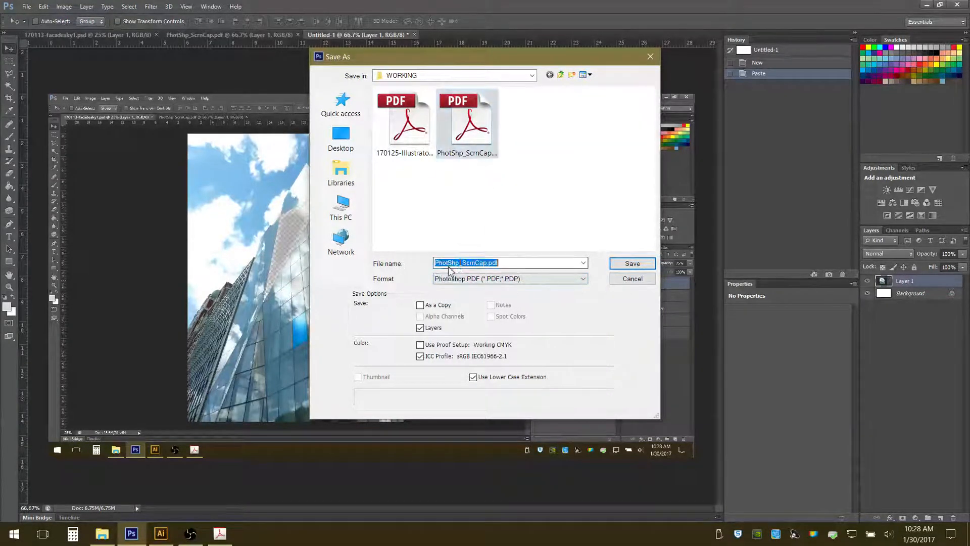
{"action": "left_click", "coordinate": [459, 263]}
{"action": "left_click_drag", "start_coordinate": [460, 263], "coordinate": [428, 260]}
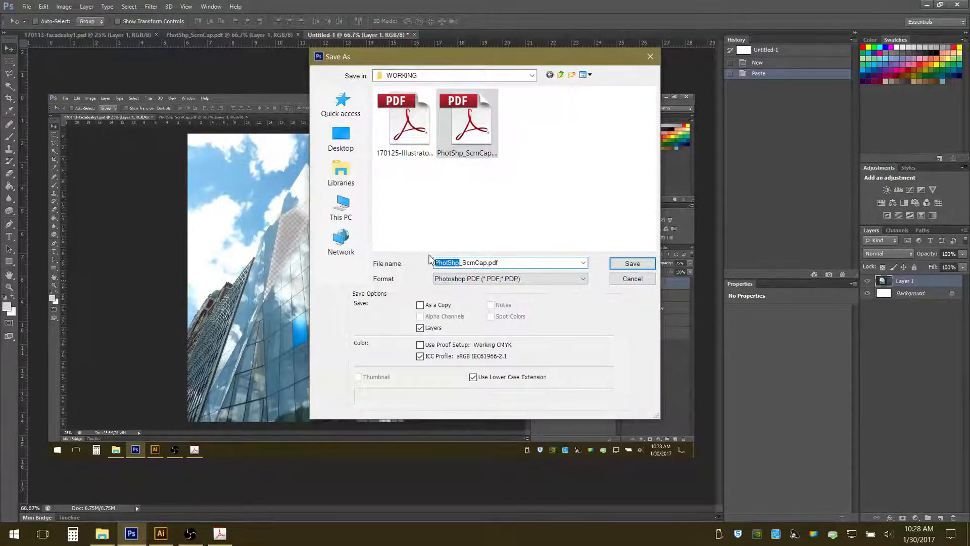
{"action": "type", "text": "Inn"}
{"action": "type", "text": "lust"}
{"action": "type", "text": "r"}
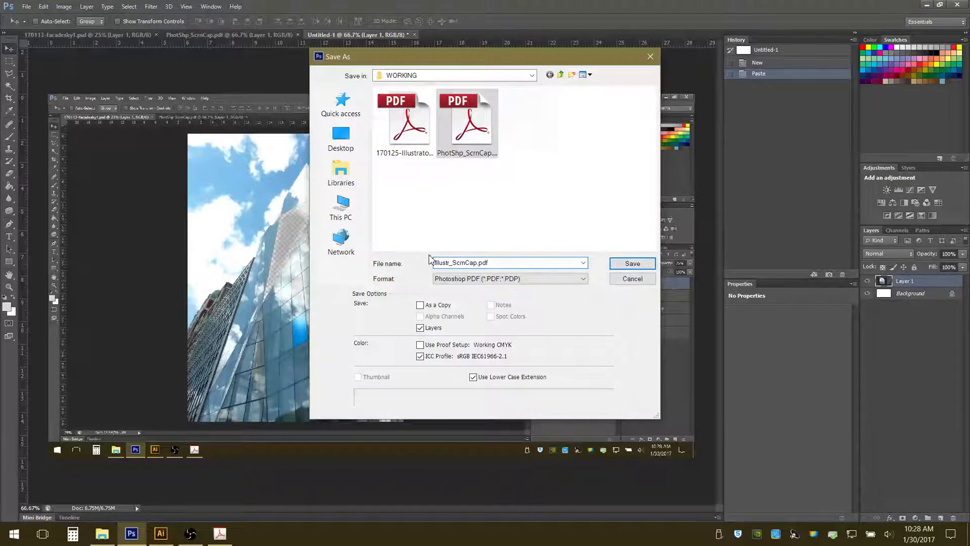
Change the format to JPEG and save the capture at quality 12 (Maximum) with the Baseline ("Standard") option
{"action": "left_click", "coordinate": [552, 278]}
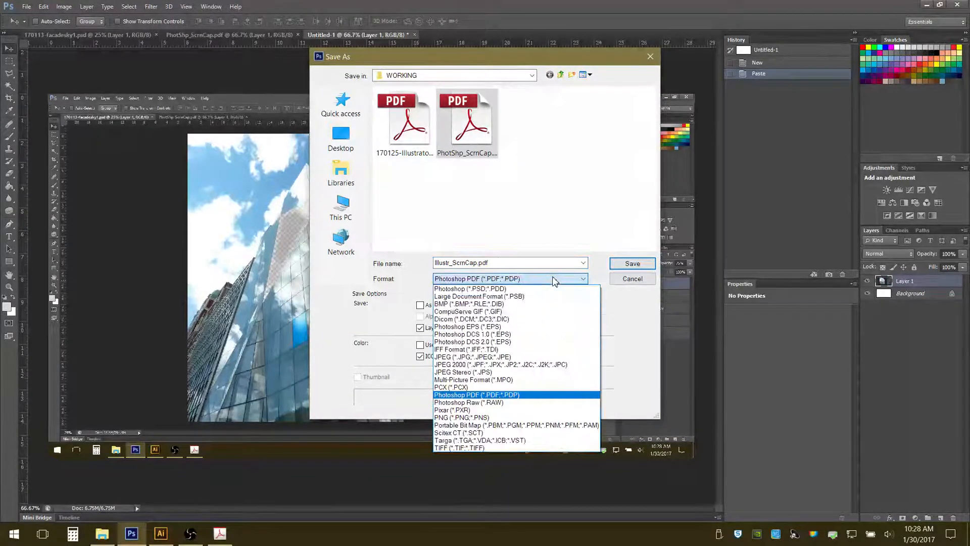
{"action": "left_click", "coordinate": [497, 357]}
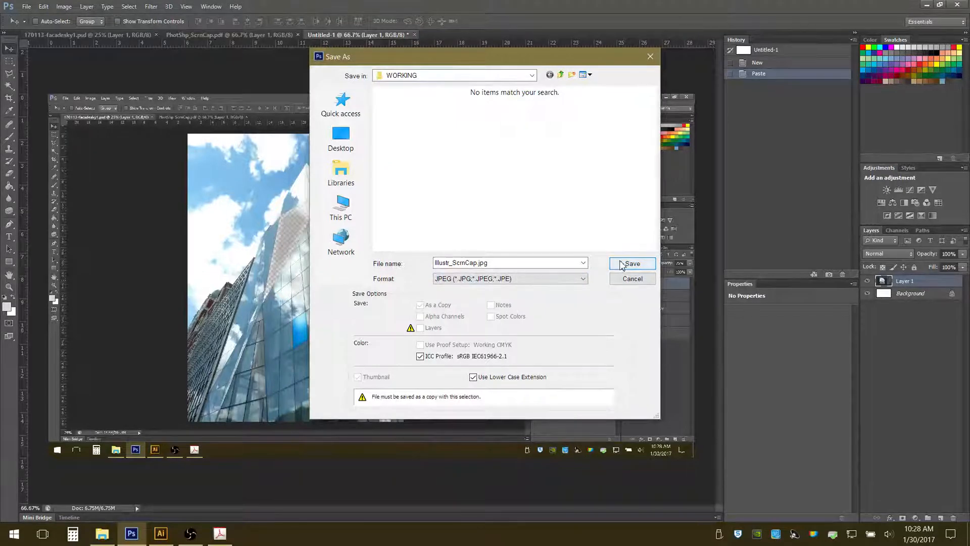
{"action": "left_click", "coordinate": [626, 263]}
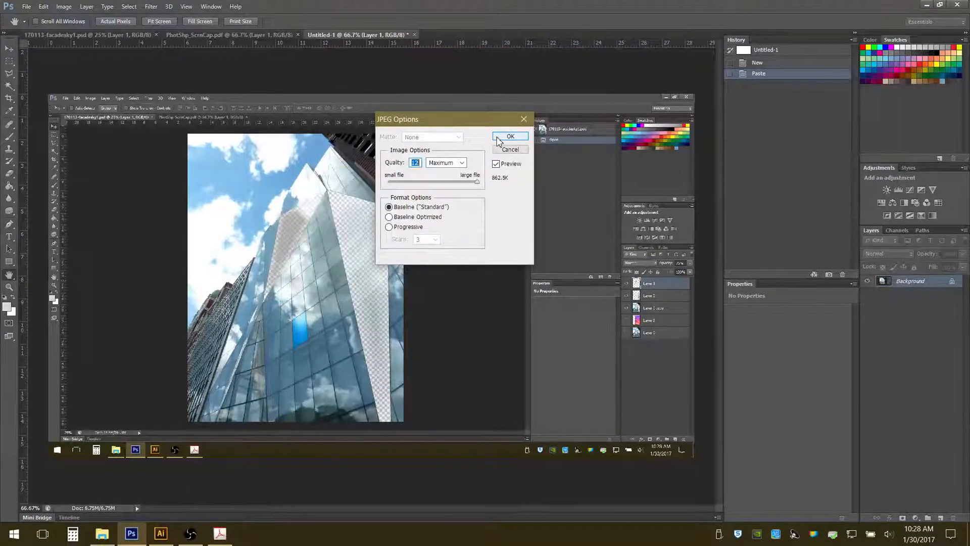
{"action": "left_click", "coordinate": [521, 138]}
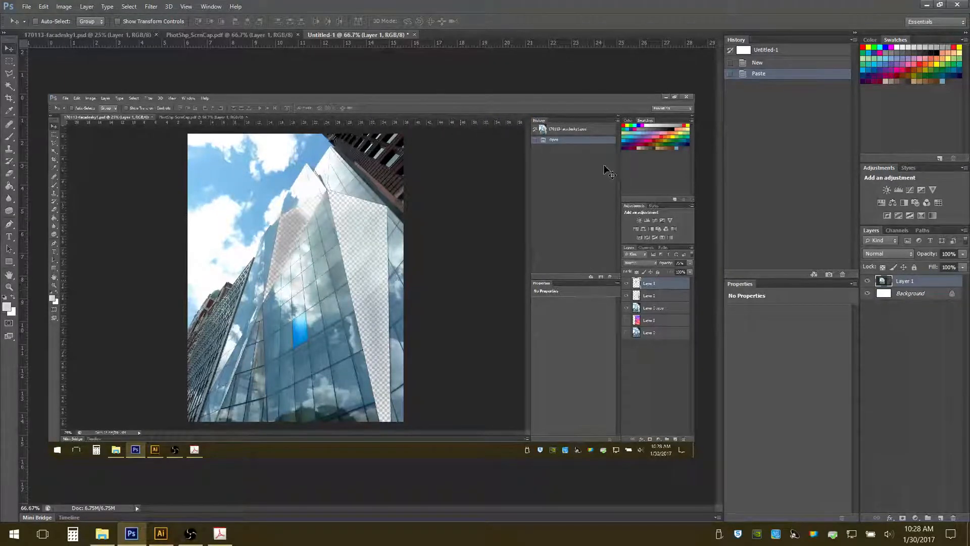
Minimize Photoshop and Illustrator, snap the WORKING folder window to the right half of the screen, and locate both screen captures
{"action": "left_click", "coordinate": [927, 6]}
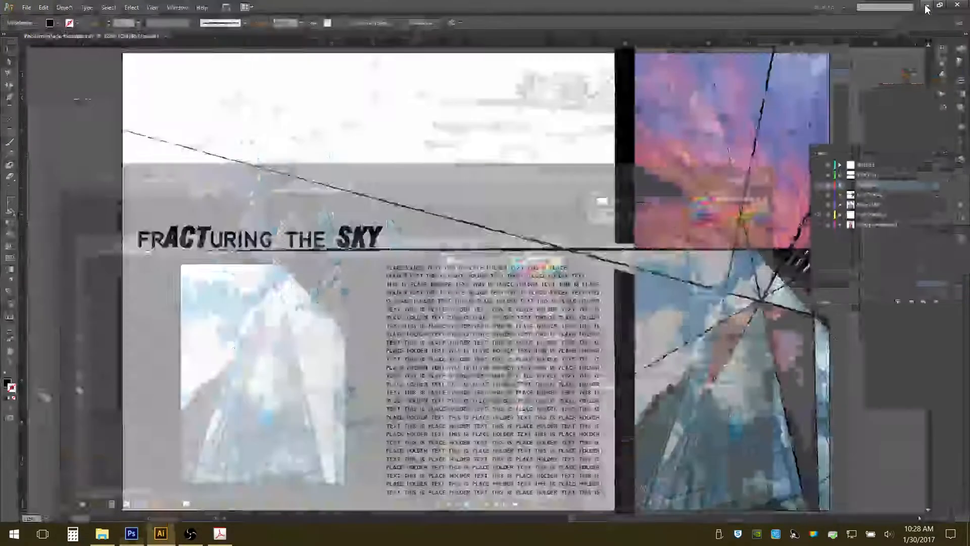
{"action": "left_click", "coordinate": [927, 6]}
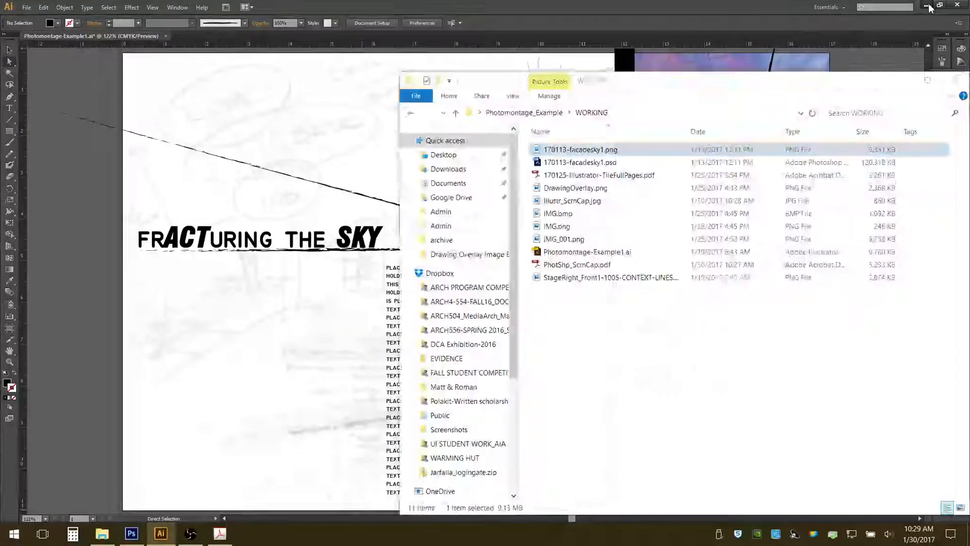
{"action": "left_click_drag", "start_coordinate": [816, 81], "coordinate": [969, 101]}
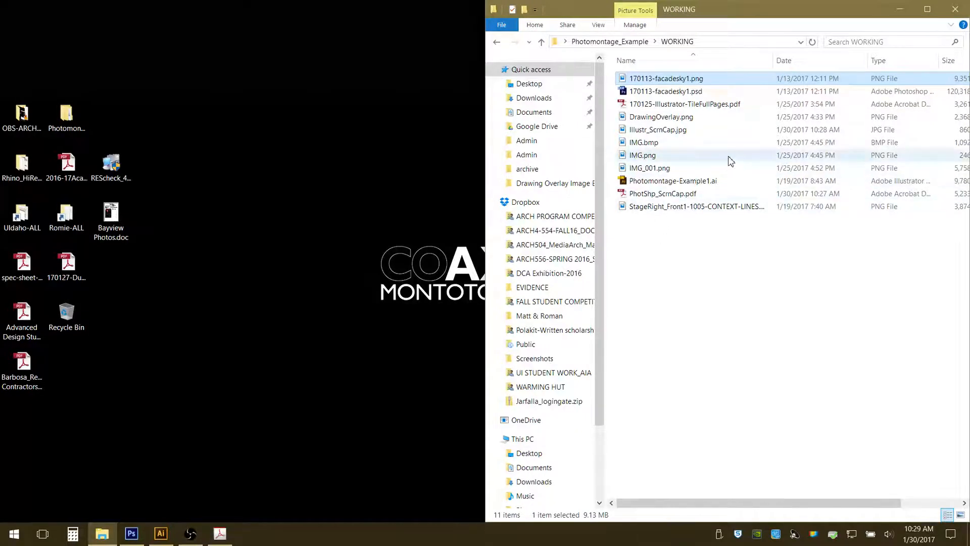
{"action": "left_click", "coordinate": [663, 198]}
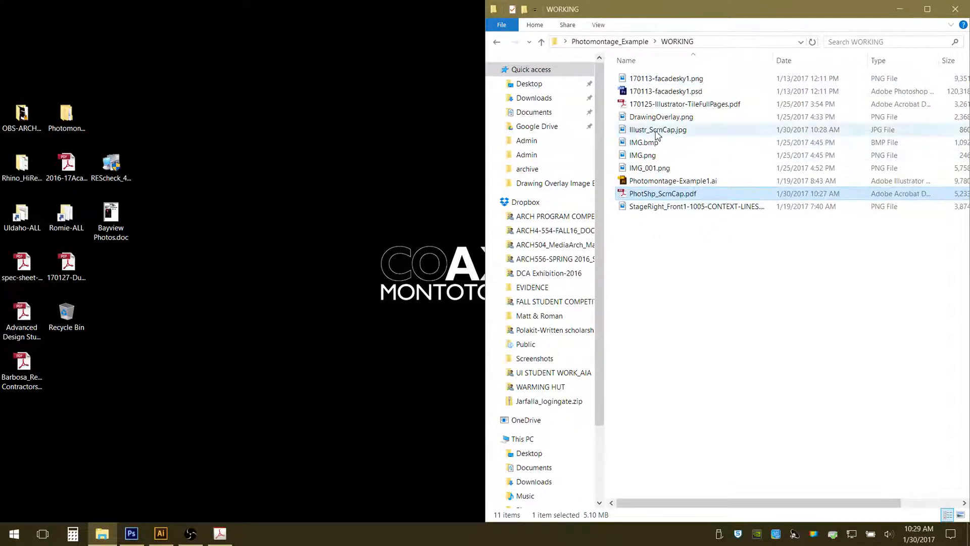
{"action": "left_click", "coordinate": [656, 132]}
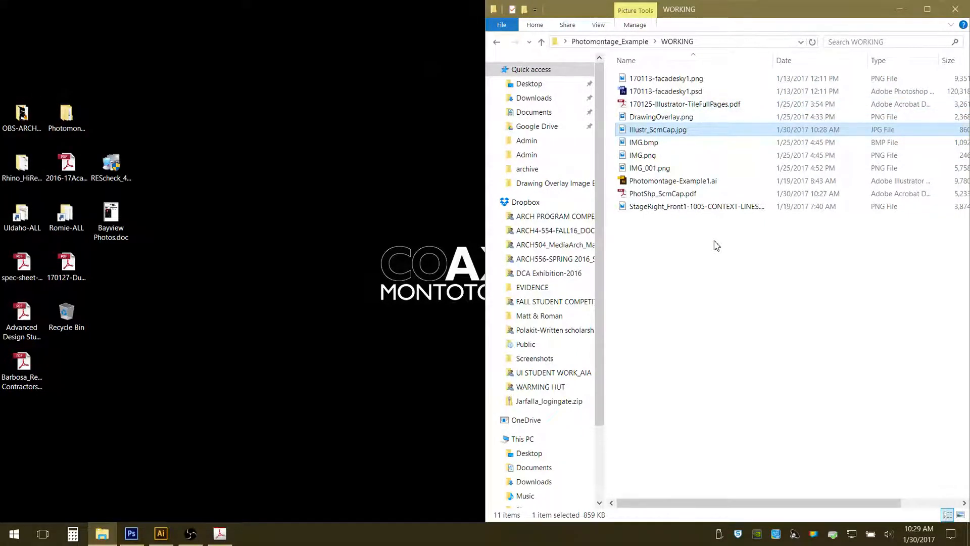
Locate 170130-X1_FinalSubmit.pdf in the FINAL FOR PRINT folder, and show its open Acrobat document beside the folder window
{"action": "left_click", "coordinate": [497, 44]}
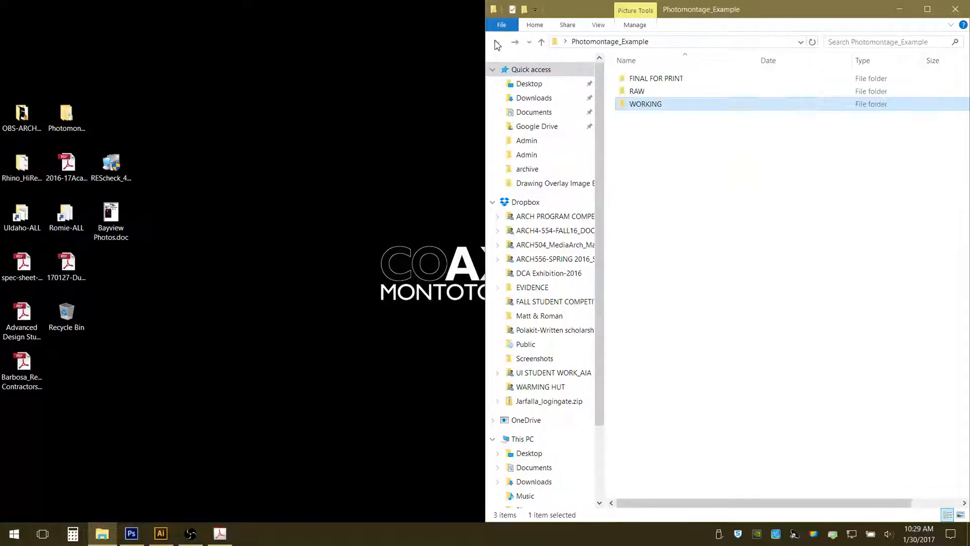
{"action": "double_click", "coordinate": [674, 80]}
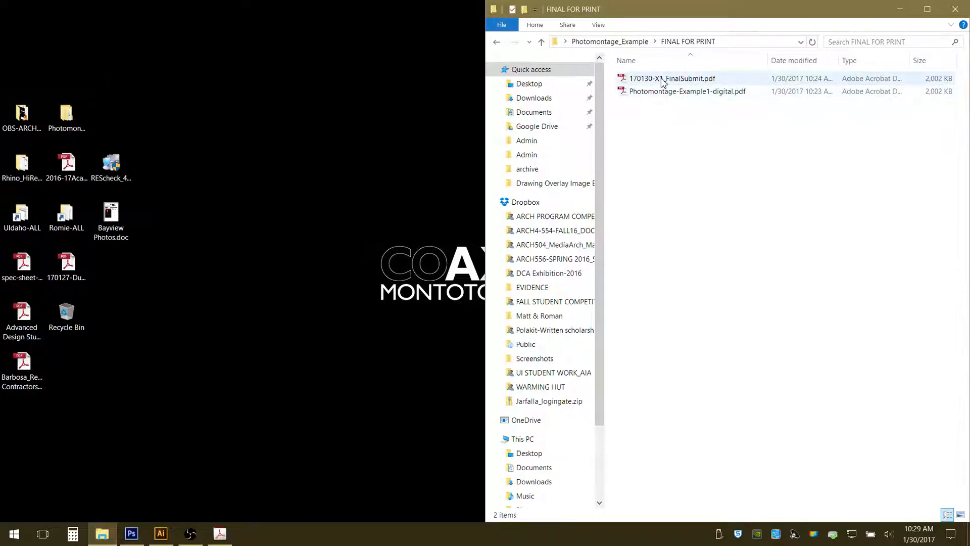
{"action": "left_click", "coordinate": [662, 82]}
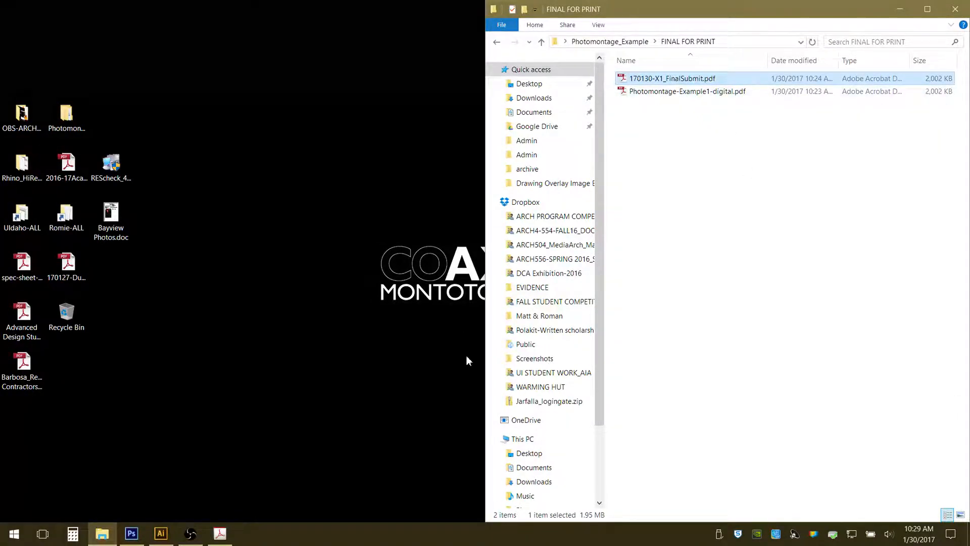
{"action": "left_click", "coordinate": [220, 538]}
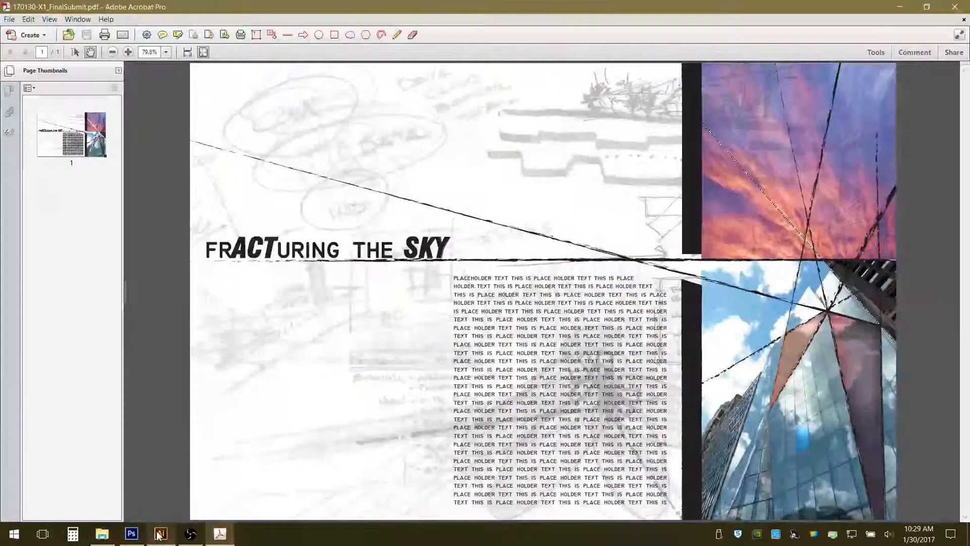
{"action": "left_click", "coordinate": [102, 536]}
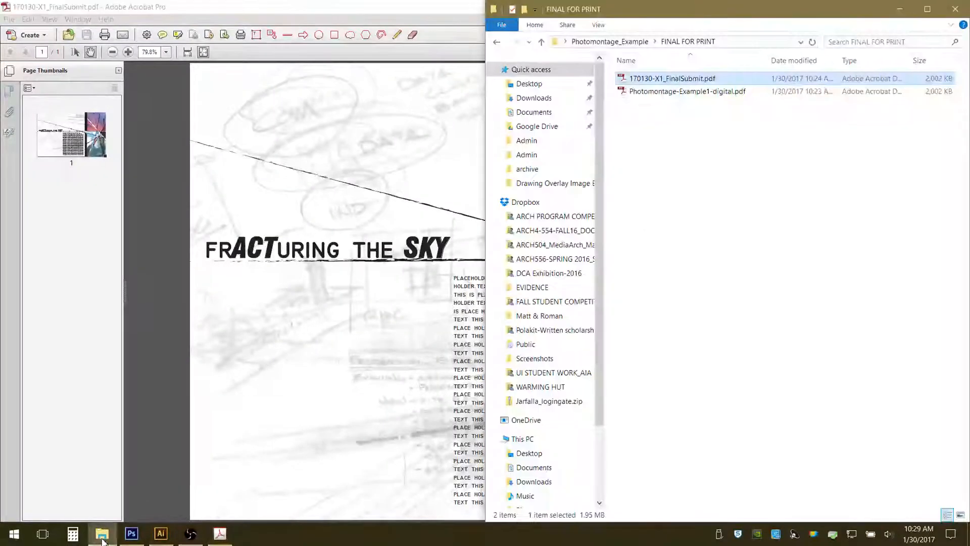
Return to the WORKING folder and insert PhotShp_ScrnCap.pdf as page 2 of the final submission PDF
{"action": "left_click", "coordinate": [498, 47]}
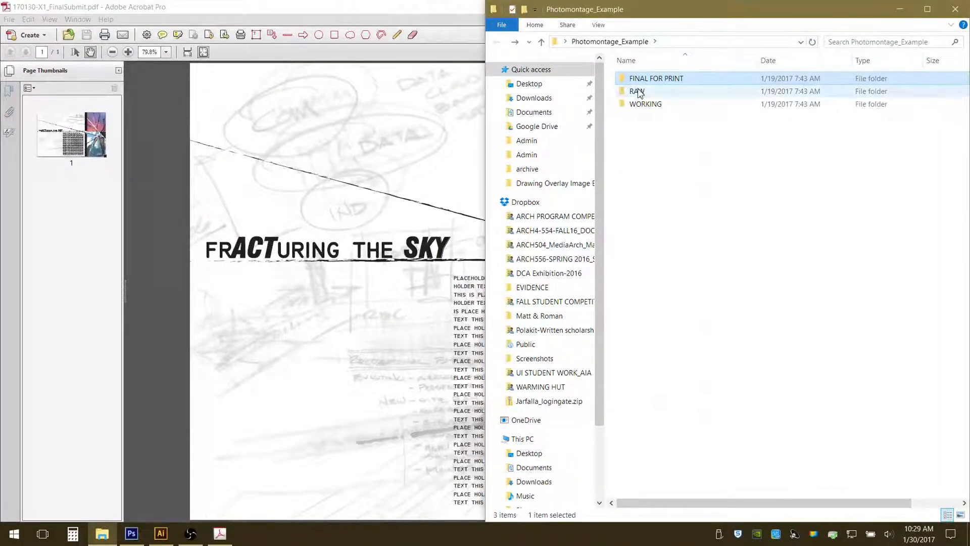
{"action": "double_click", "coordinate": [646, 104]}
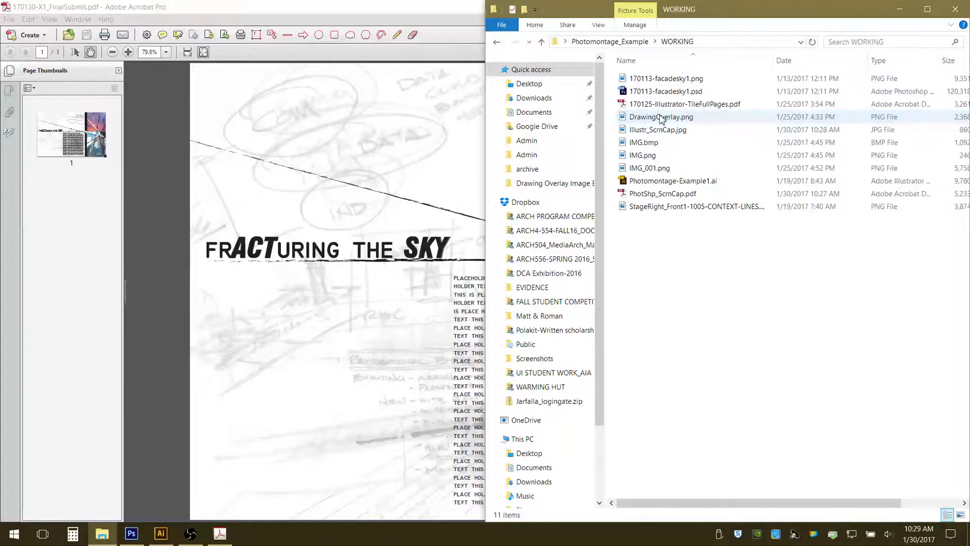
{"action": "left_click", "coordinate": [678, 195]}
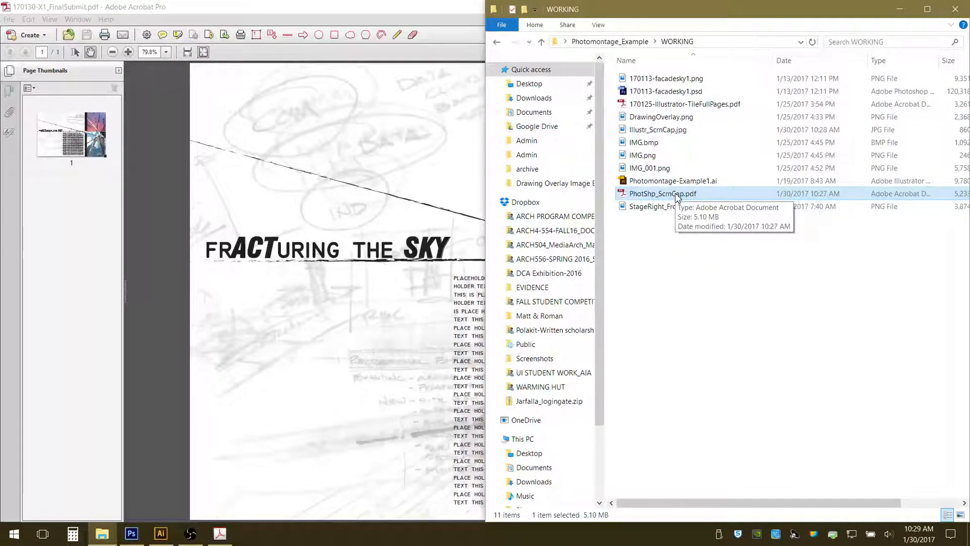
{"action": "left_click_drag", "start_coordinate": [678, 196], "coordinate": [116, 212]}
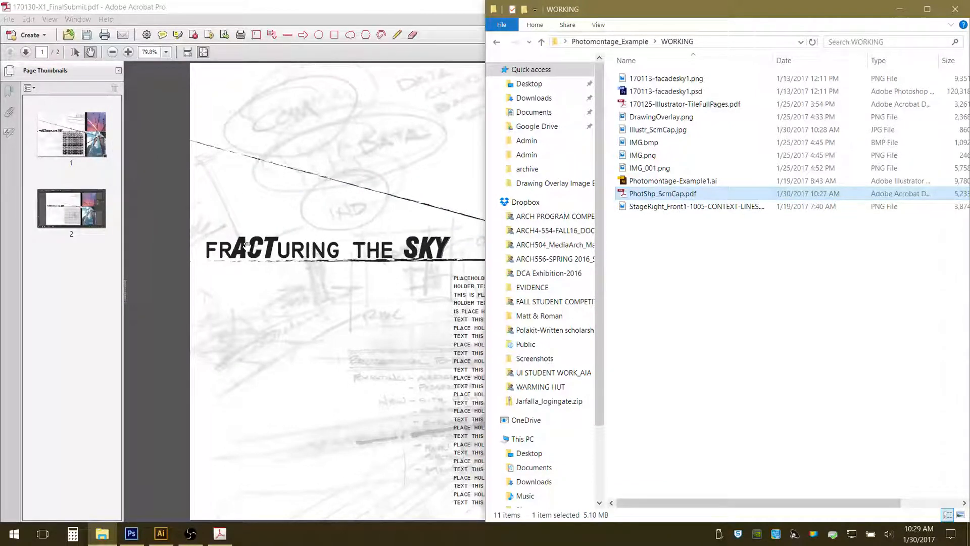
Insert Illustr_ScrnCap.jpg as page 3 of the final submission PDF and bring Acrobat to the front
{"action": "left_click", "coordinate": [667, 131]}
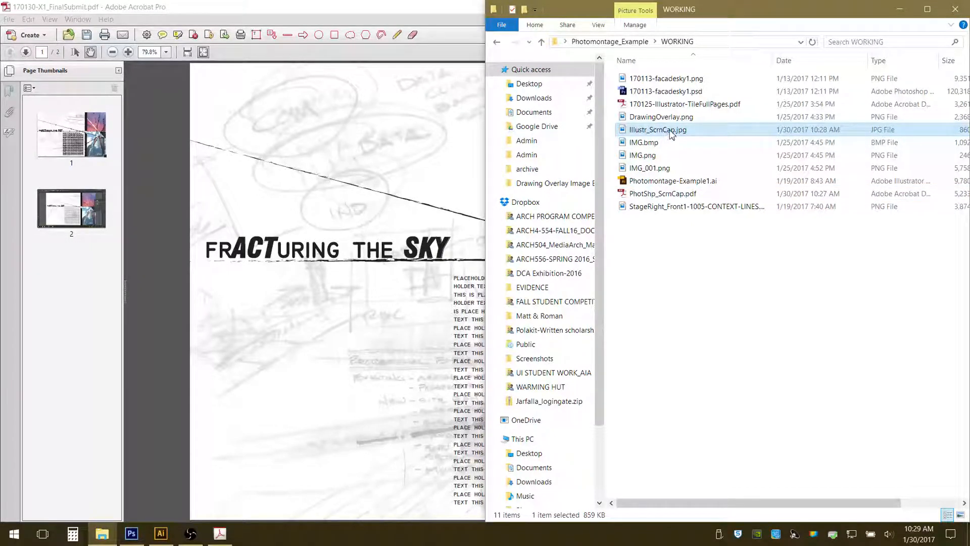
{"action": "left_click_drag", "start_coordinate": [671, 133], "coordinate": [107, 278]}
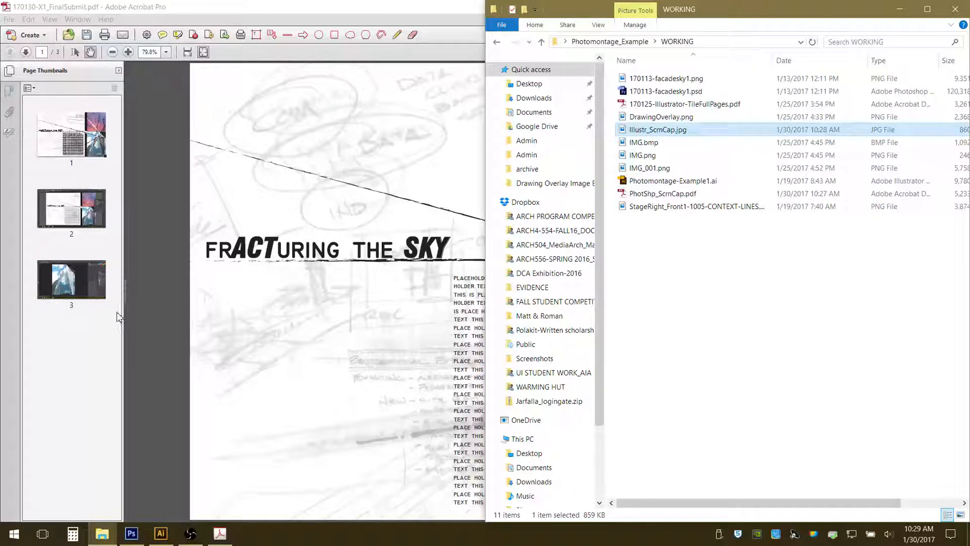
{"action": "double_click", "coordinate": [439, 6]}
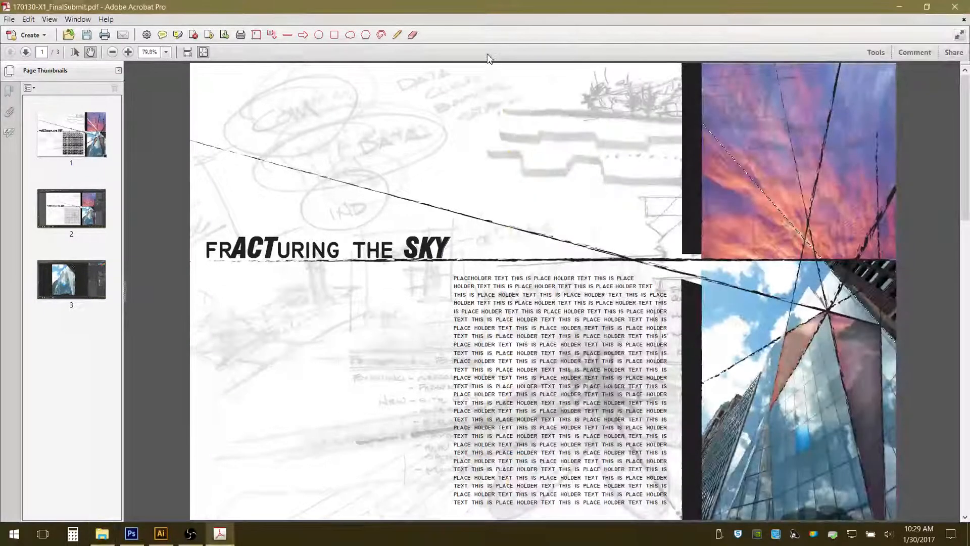
Review pages 1 to 3 of the combined submission PDF, save it, and close Acrobat
{"action": "left_click", "coordinate": [81, 138]}
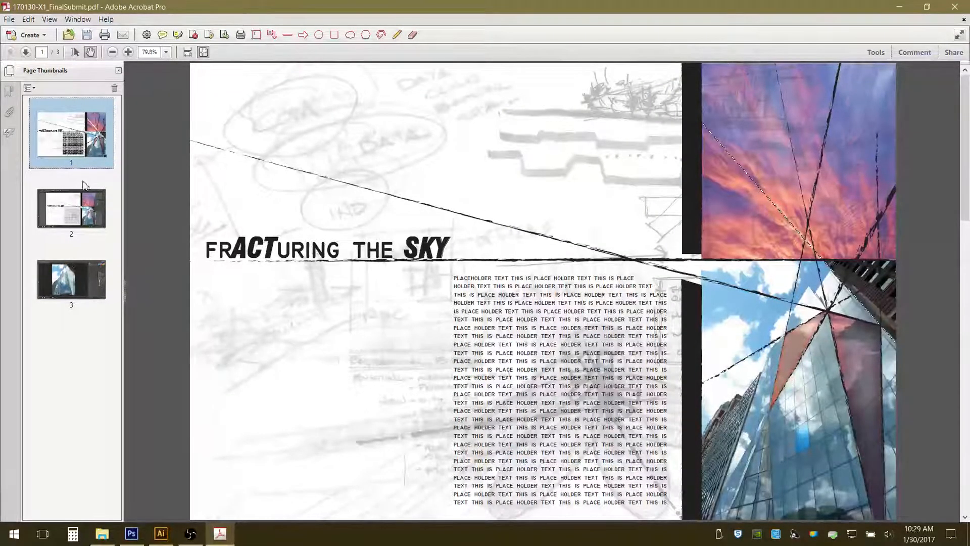
{"action": "left_click", "coordinate": [73, 213]}
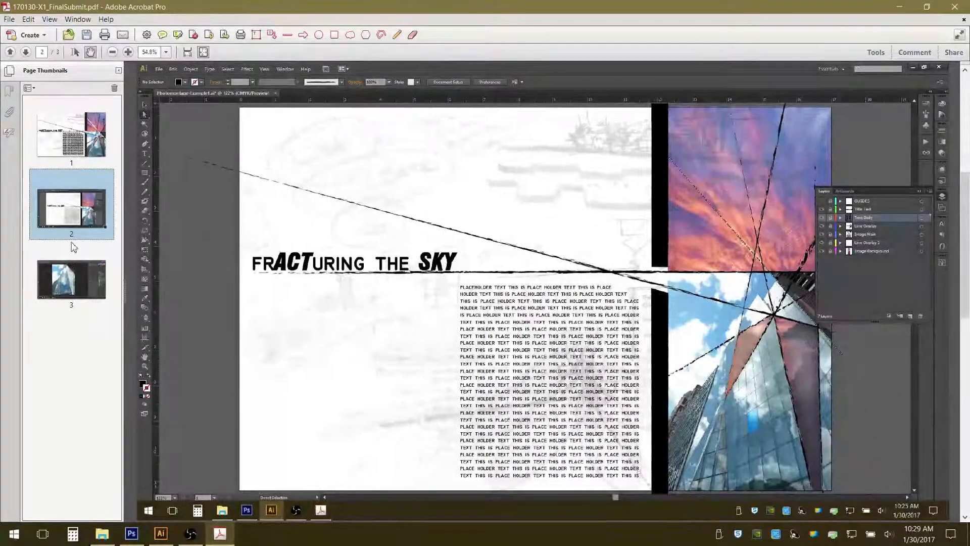
{"action": "left_click", "coordinate": [74, 284]}
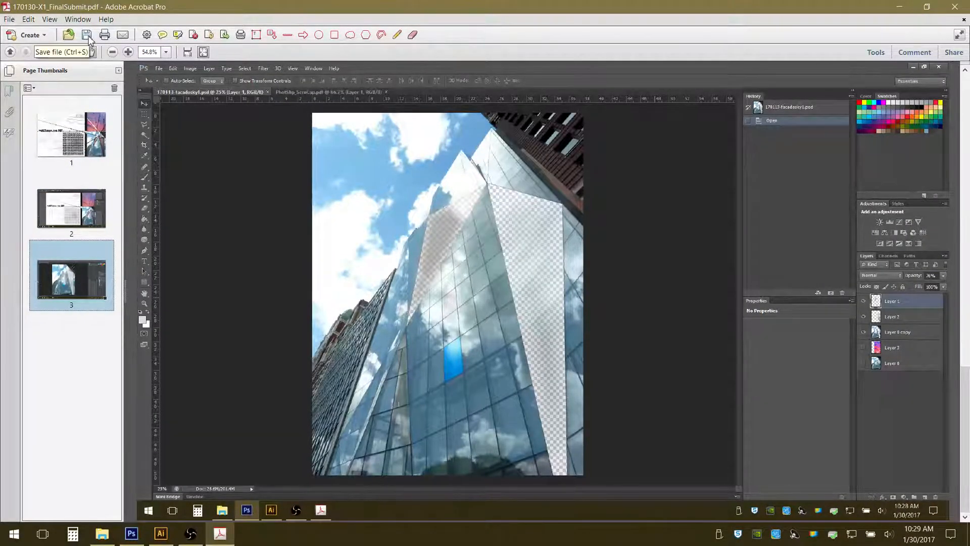
{"action": "left_click", "coordinate": [87, 35]}
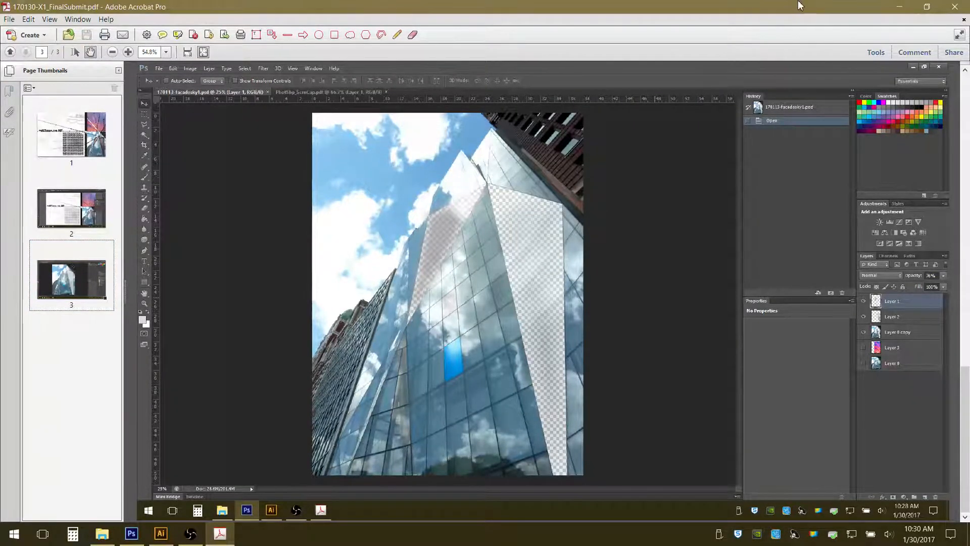
{"action": "left_click", "coordinate": [955, 6]}
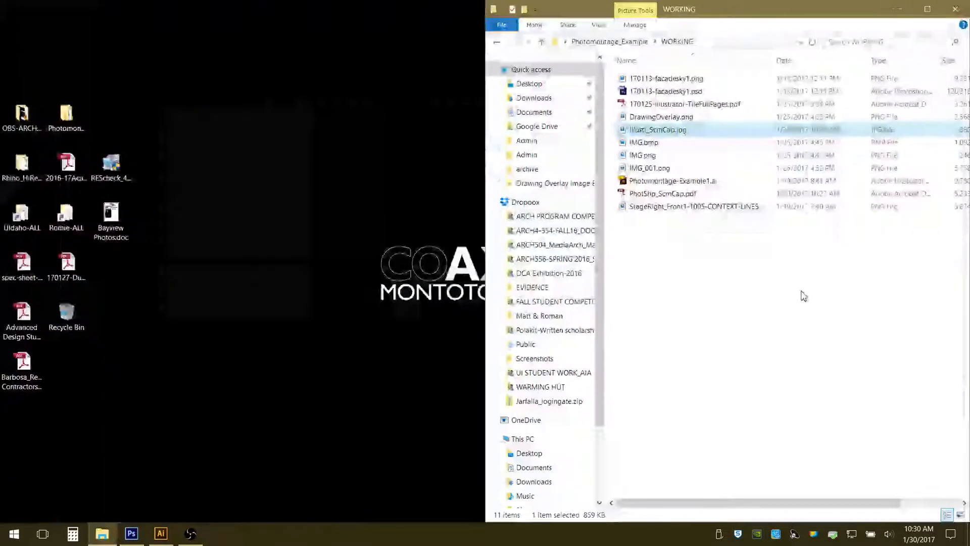
Go to the FINAL FOR PRINT folder and open 170130-X1_FinalSubmit.pdf in Acrobat
{"action": "left_click", "coordinate": [497, 43]}
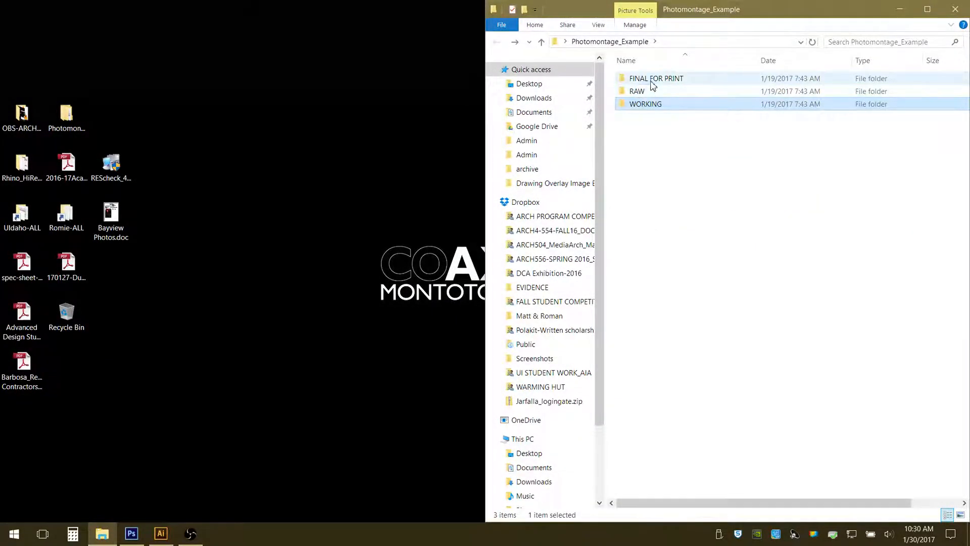
{"action": "double_click", "coordinate": [649, 79]}
{"action": "left_click", "coordinate": [685, 81]}
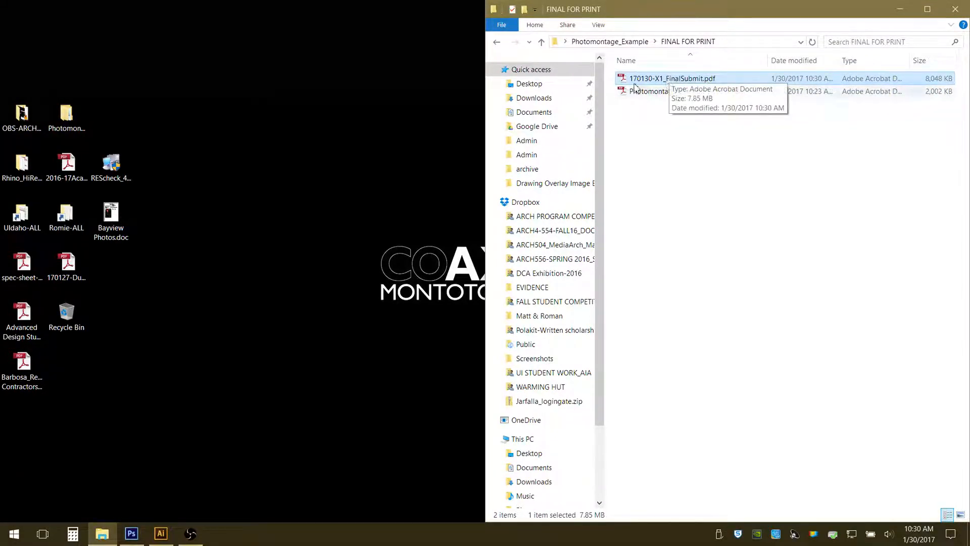
{"action": "double_click", "coordinate": [663, 80]}
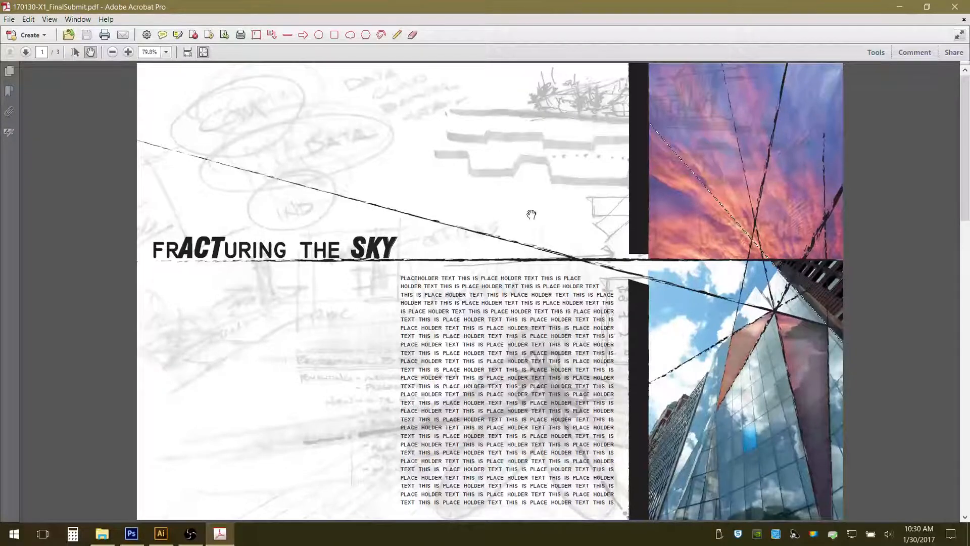
Set up printing of the submission to the Adobe PDF printer with the paper size set to Tabloid
{"action": "left_click", "coordinate": [9, 20]}
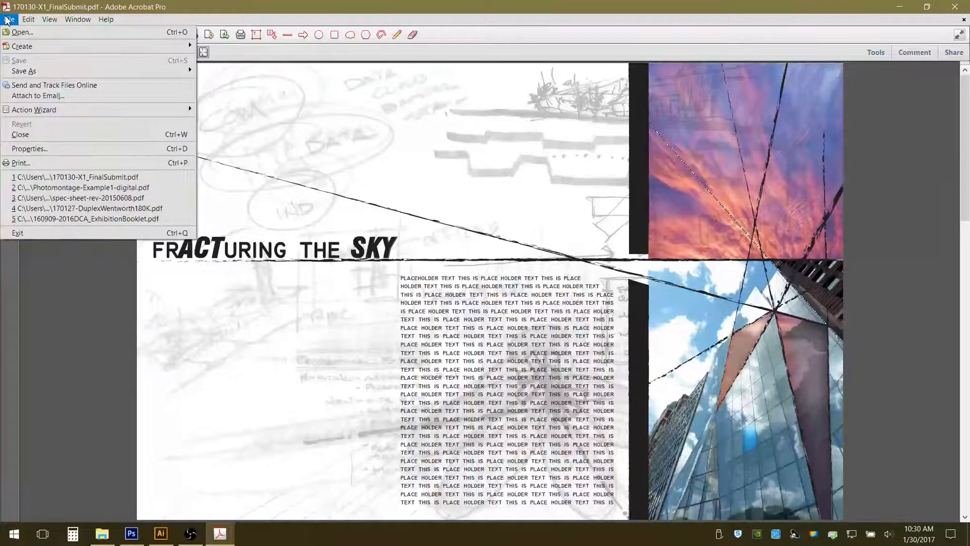
{"action": "left_click", "coordinate": [24, 164]}
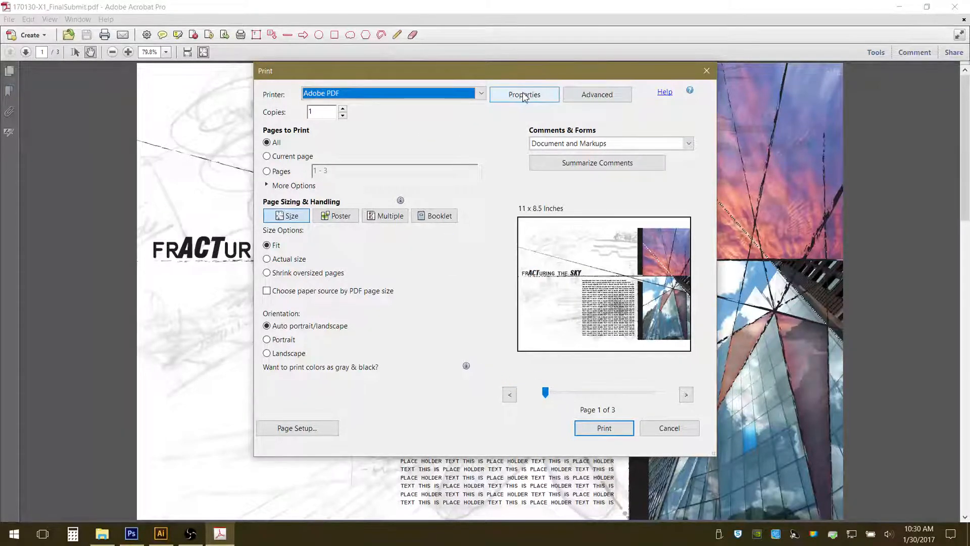
{"action": "left_click", "coordinate": [548, 97]}
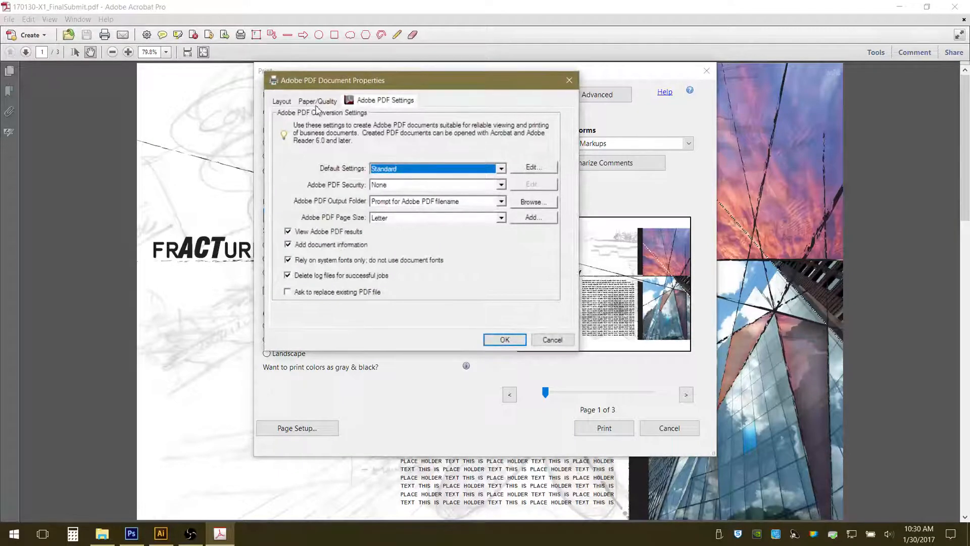
{"action": "left_click", "coordinate": [286, 103]}
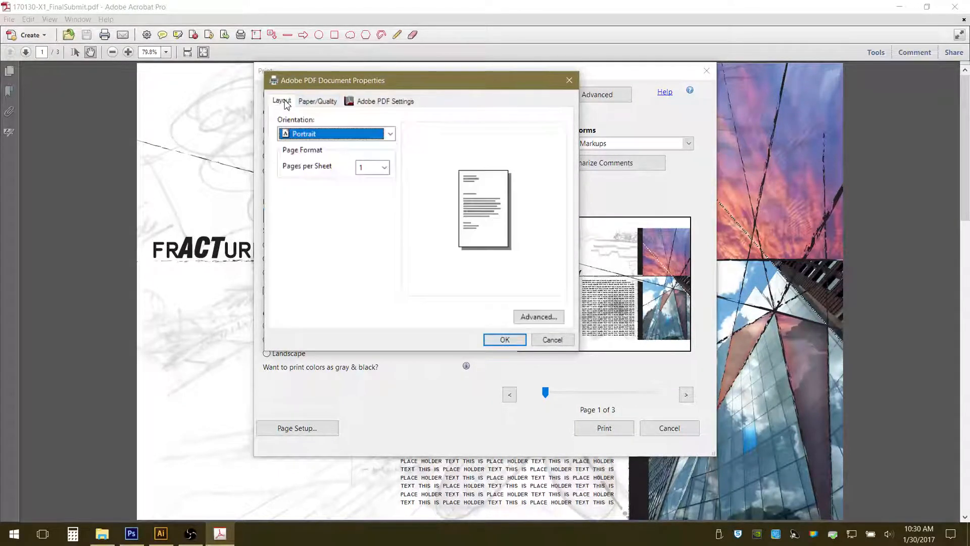
{"action": "left_click", "coordinate": [537, 316]}
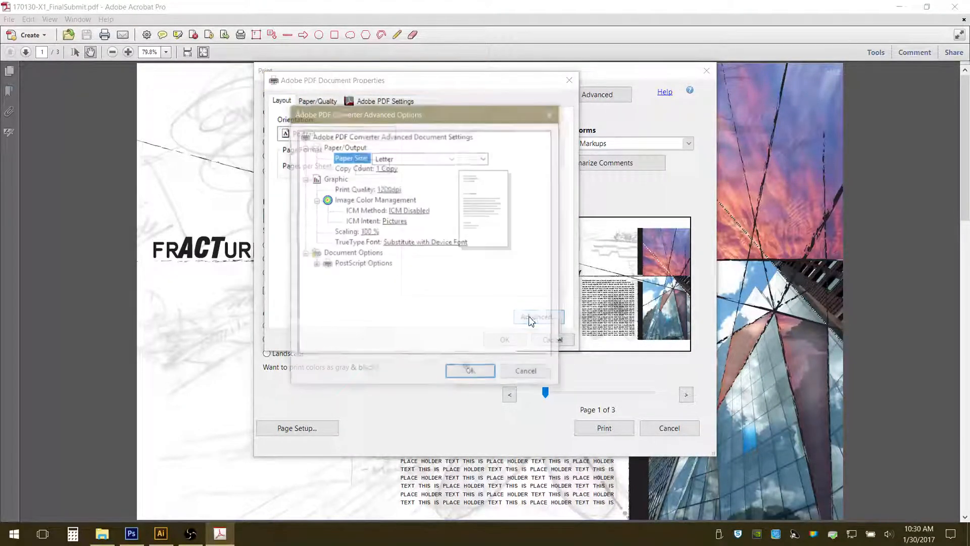
{"action": "left_click", "coordinate": [459, 159]}
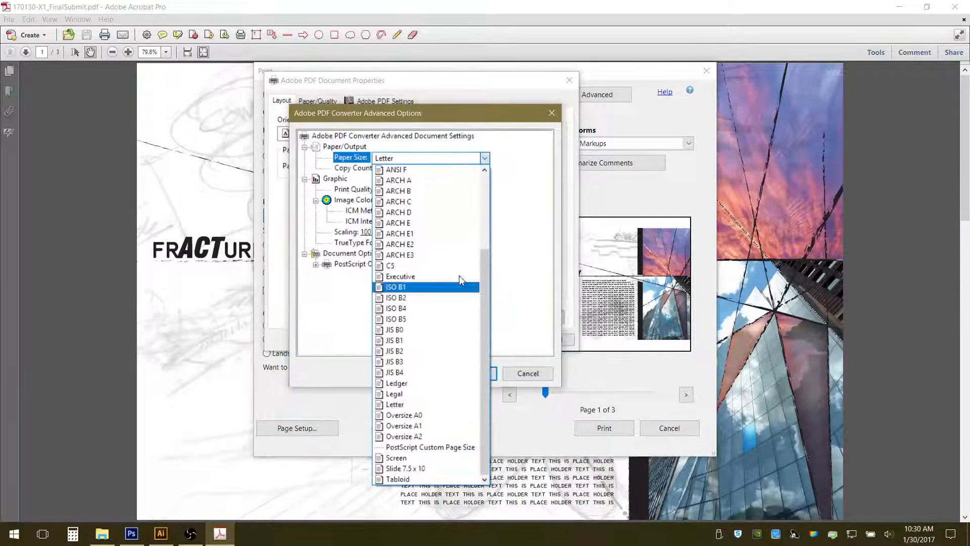
{"action": "left_click", "coordinate": [464, 480]}
{"action": "left_click", "coordinate": [476, 372]}
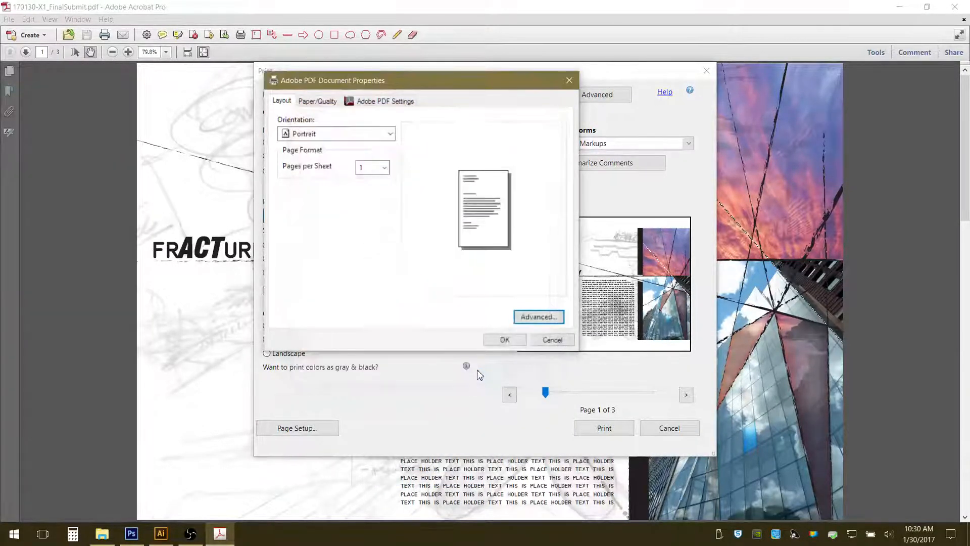
{"action": "left_click", "coordinate": [505, 339]}
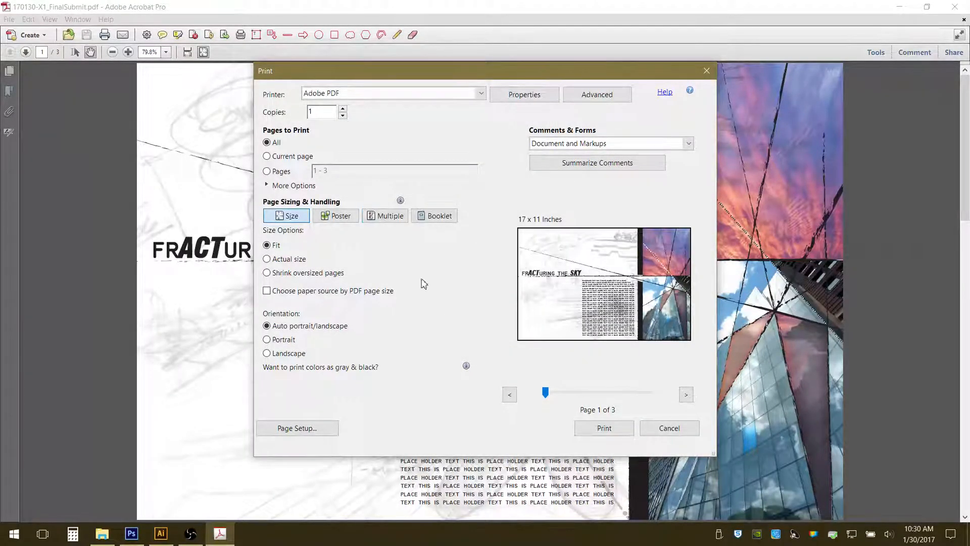
Print all pages to a new PDF named 170130-X1_FinalSubmit-sml.pdf in the BOOKLET folder
{"action": "left_click", "coordinate": [604, 428]}
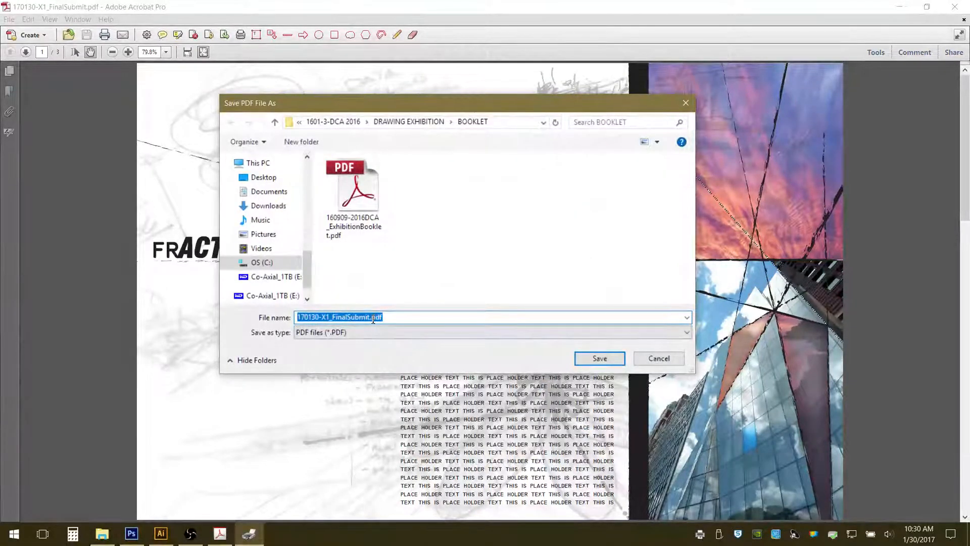
{"action": "left_click", "coordinate": [371, 317]}
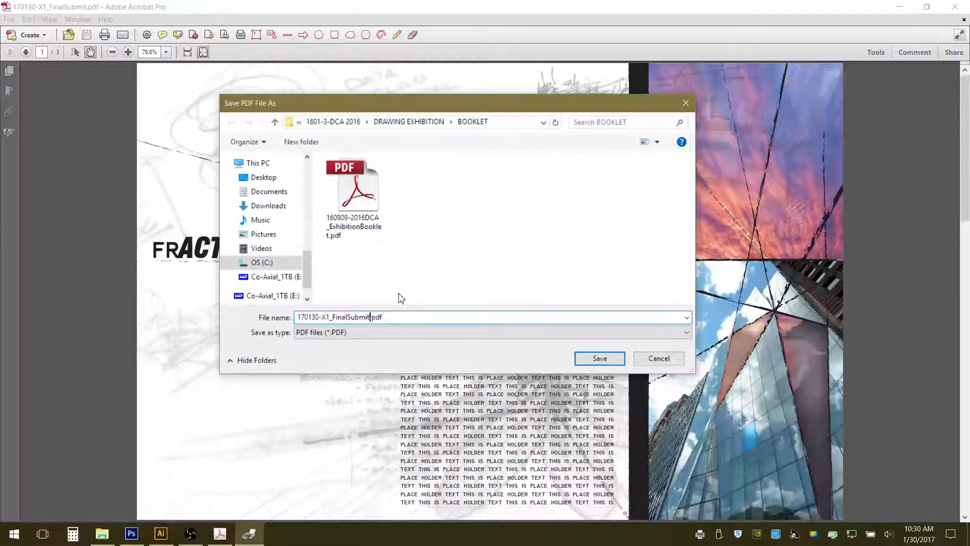
{"action": "type", "text": "sml"}
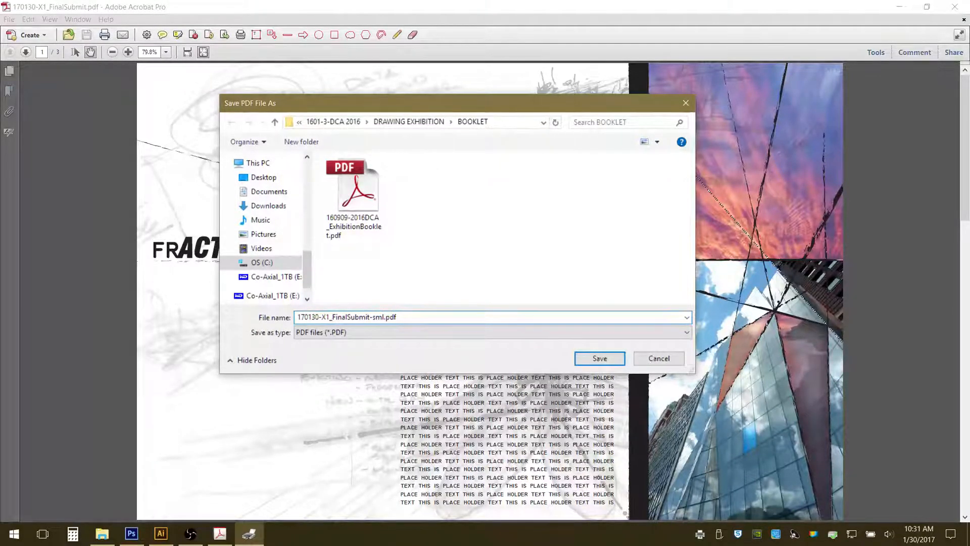
{"action": "left_click", "coordinate": [601, 360]}
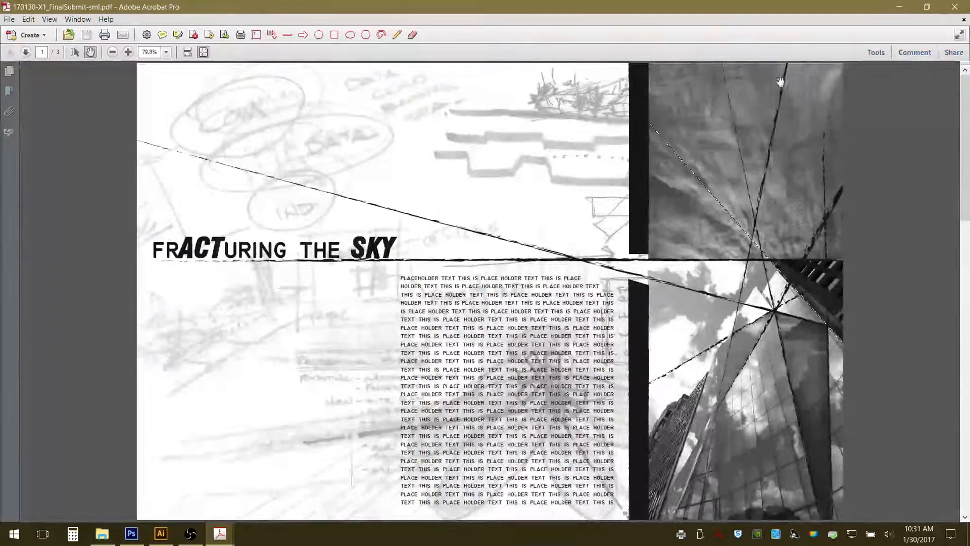
Review and close the newly printed small PDF, and check the FINAL FOR PRINT folder before returning to the original document
{"action": "scroll", "coordinate": [612, 285], "scroll_direction": "down", "scroll_amount": 2}
{"action": "scroll", "coordinate": [564, 289], "scroll_direction": "up", "scroll_amount": 2}
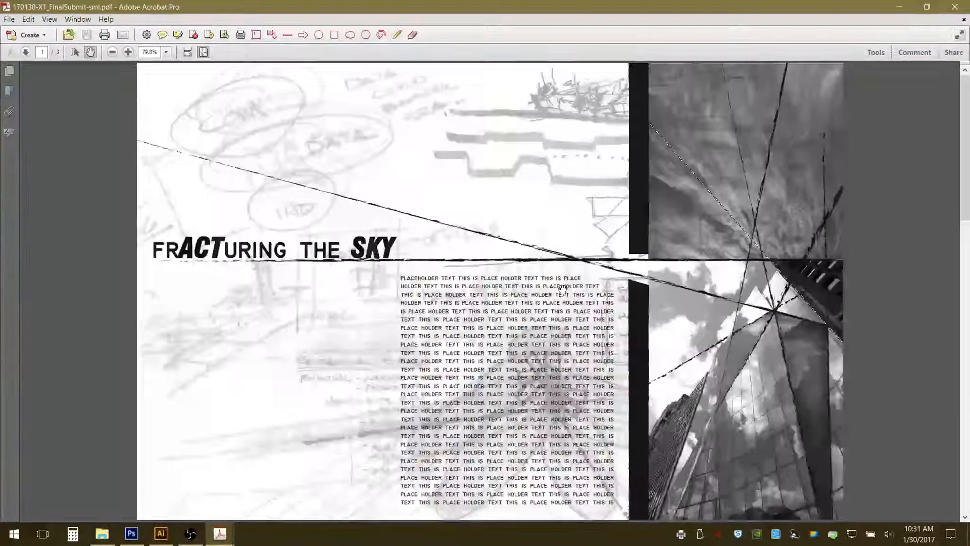
{"action": "left_click", "coordinate": [952, 7]}
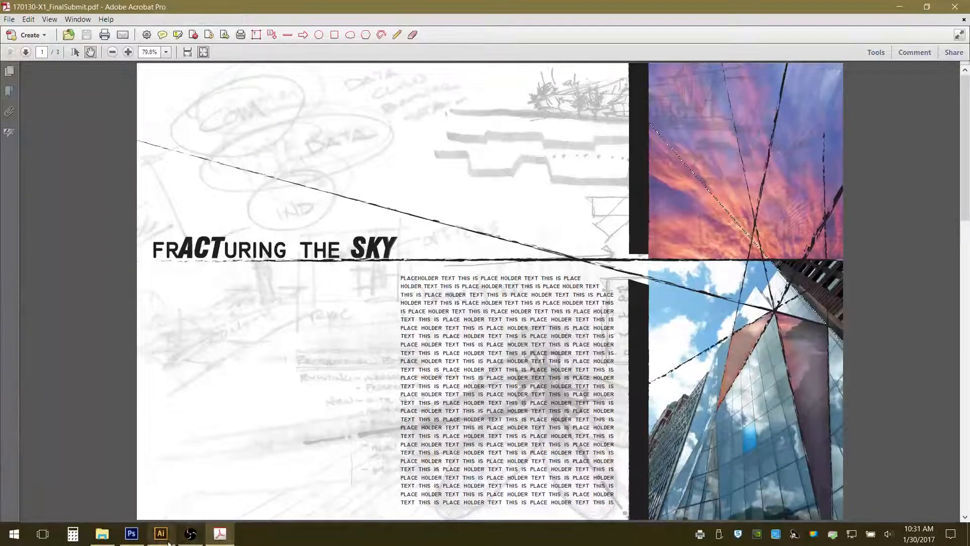
{"action": "left_click", "coordinate": [106, 537]}
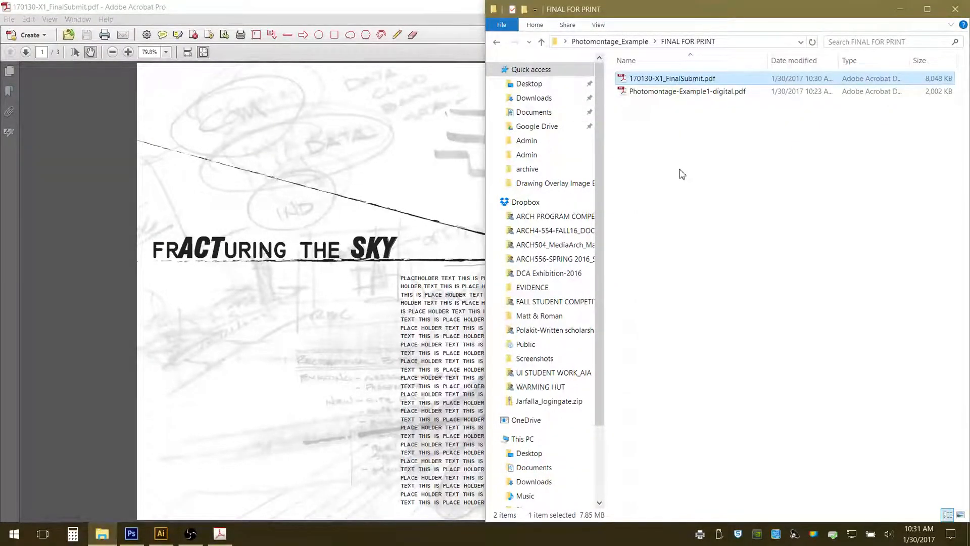
{"action": "left_click", "coordinate": [366, 6]}
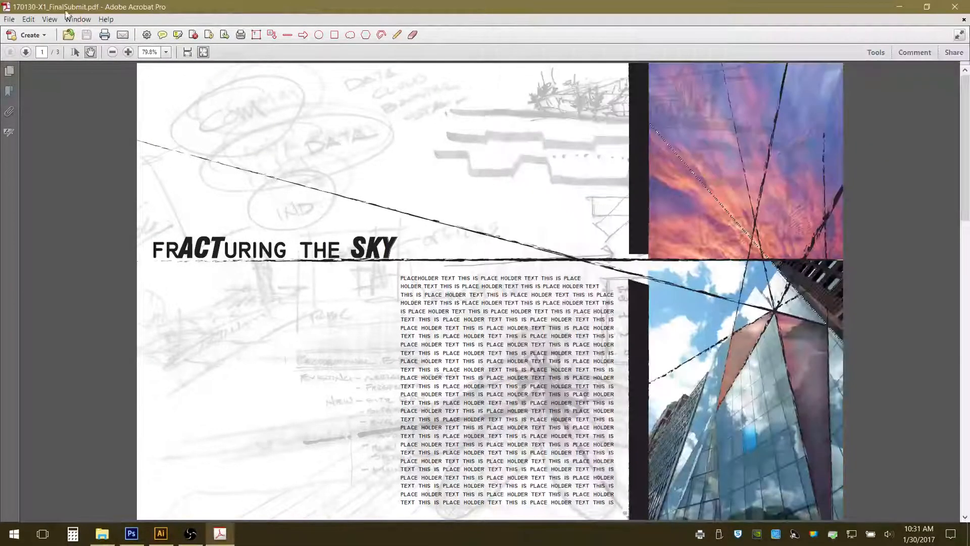
Reopen the print setup and check the color mode and paper size in the Adobe PDF printer properties
{"action": "left_click", "coordinate": [9, 21]}
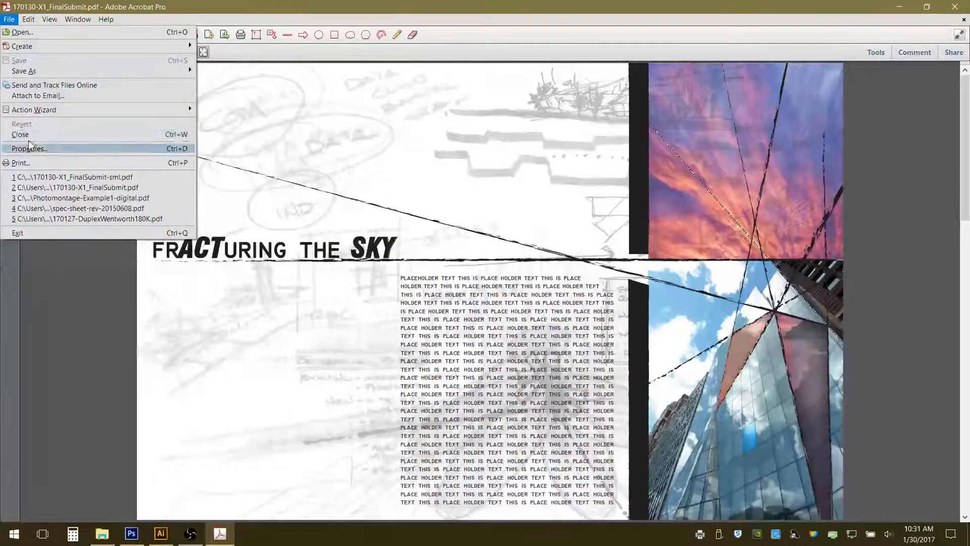
{"action": "left_click", "coordinate": [29, 164]}
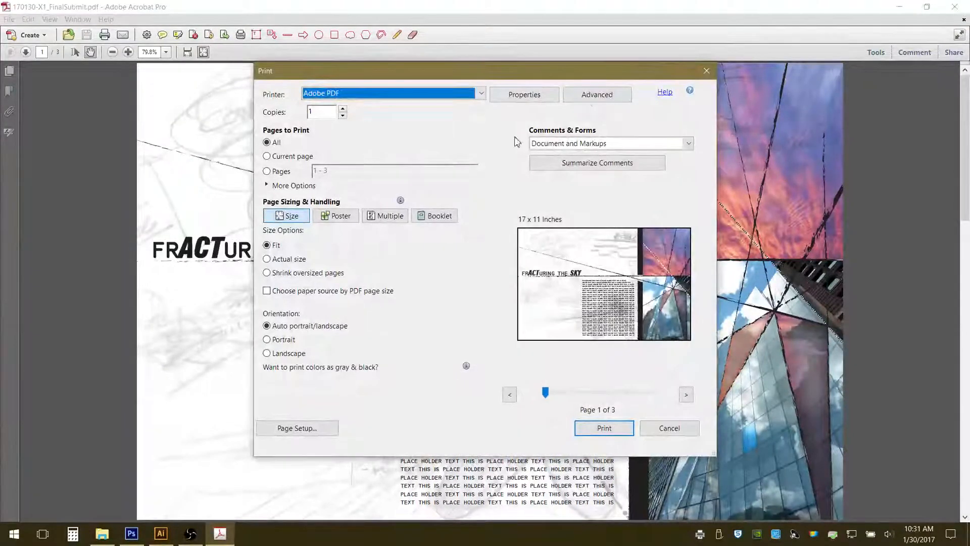
{"action": "left_click", "coordinate": [539, 96]}
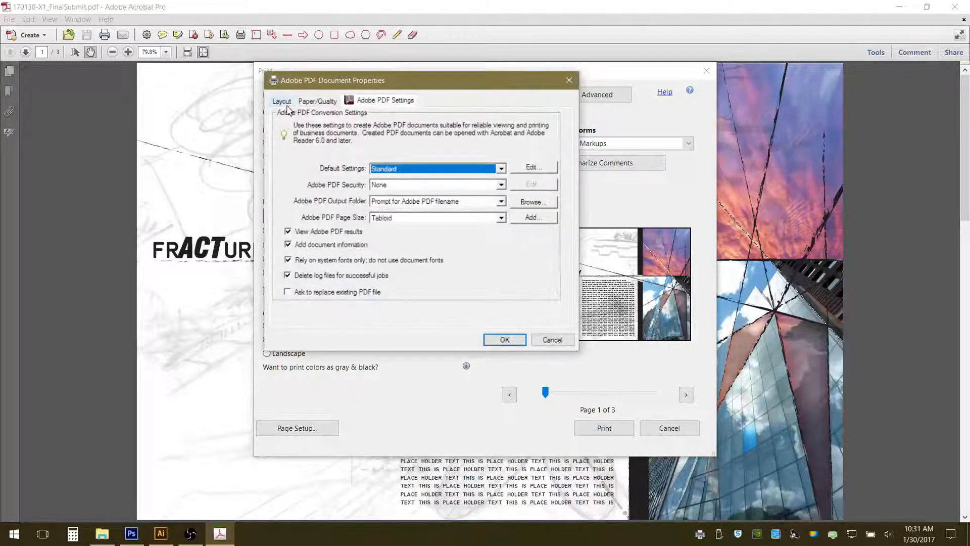
{"action": "left_click", "coordinate": [305, 102]}
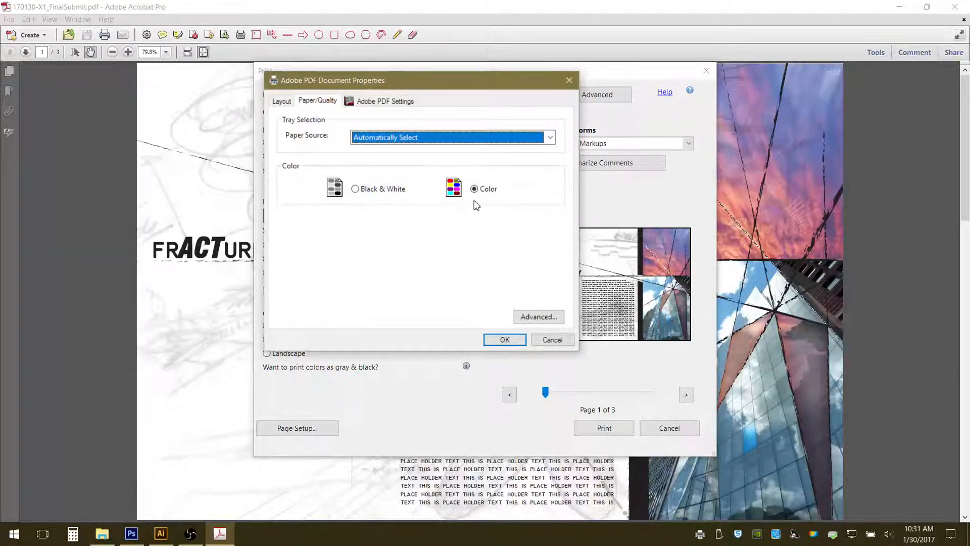
{"action": "left_click", "coordinate": [281, 102]}
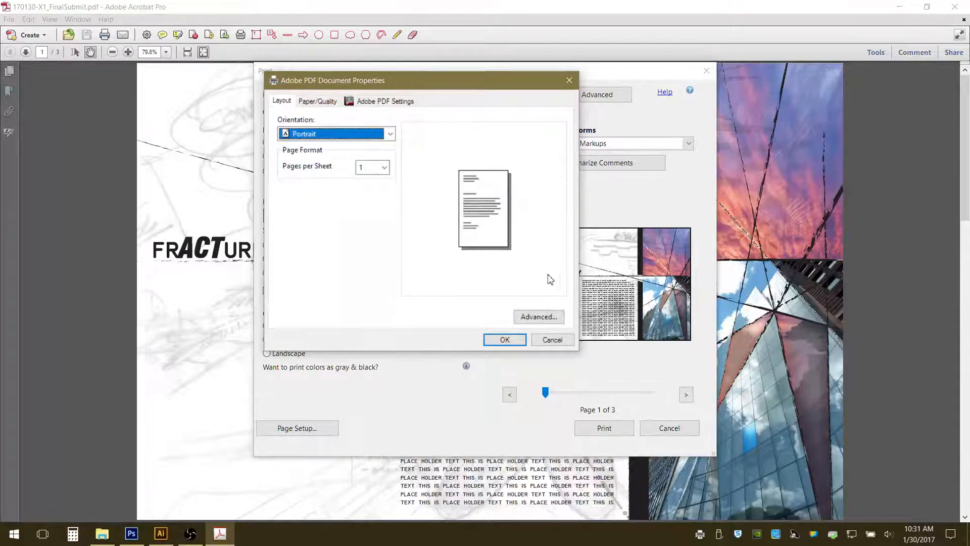
{"action": "left_click", "coordinate": [539, 317]}
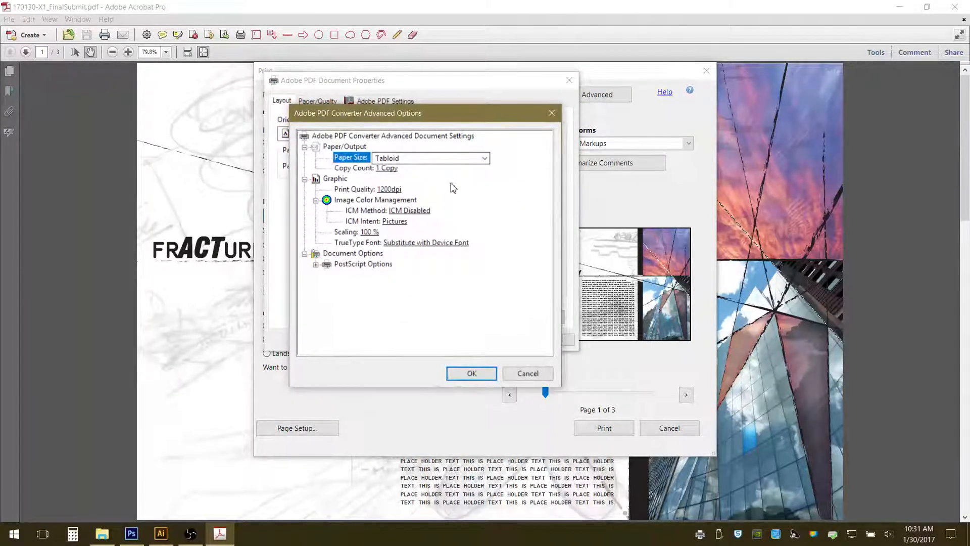
{"action": "left_click", "coordinate": [470, 373]}
{"action": "left_click", "coordinate": [504, 340]}
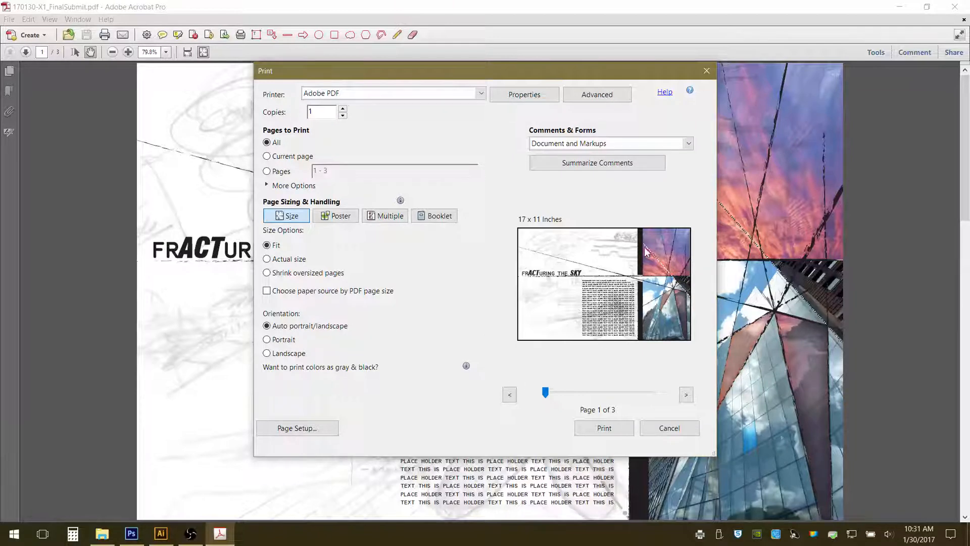
Set the color output to Composite in the advanced print setup
{"action": "left_click", "coordinate": [591, 99]}
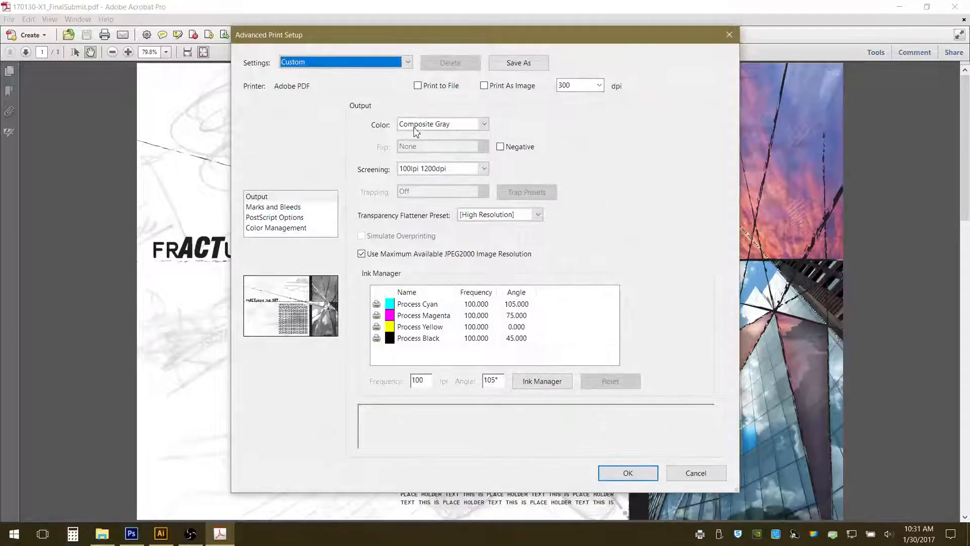
{"action": "left_click", "coordinate": [485, 124]}
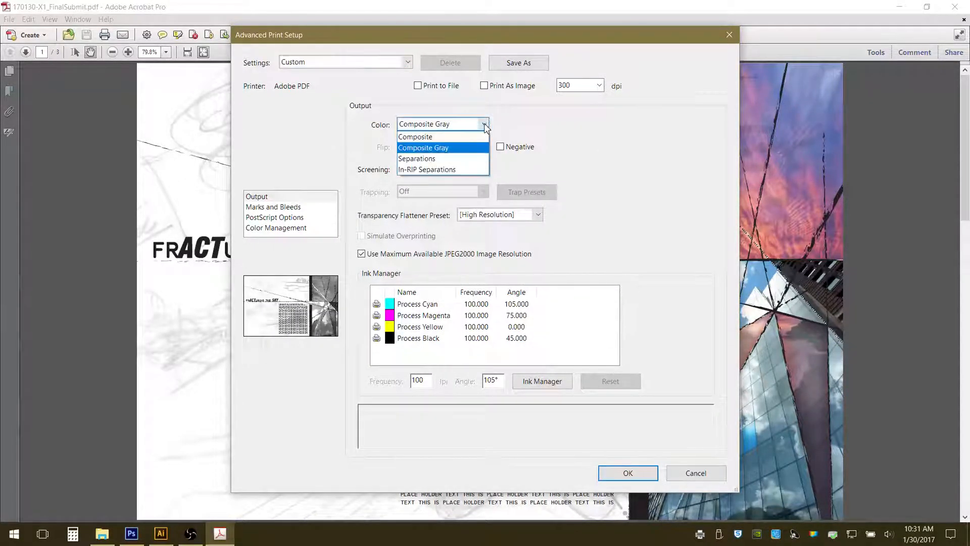
{"action": "left_click", "coordinate": [550, 128]}
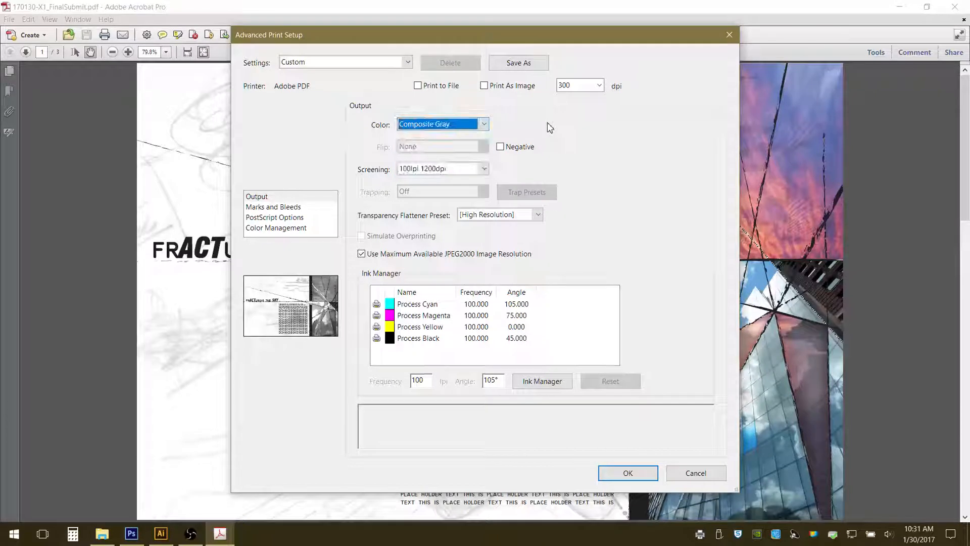
{"action": "left_click", "coordinate": [484, 126]}
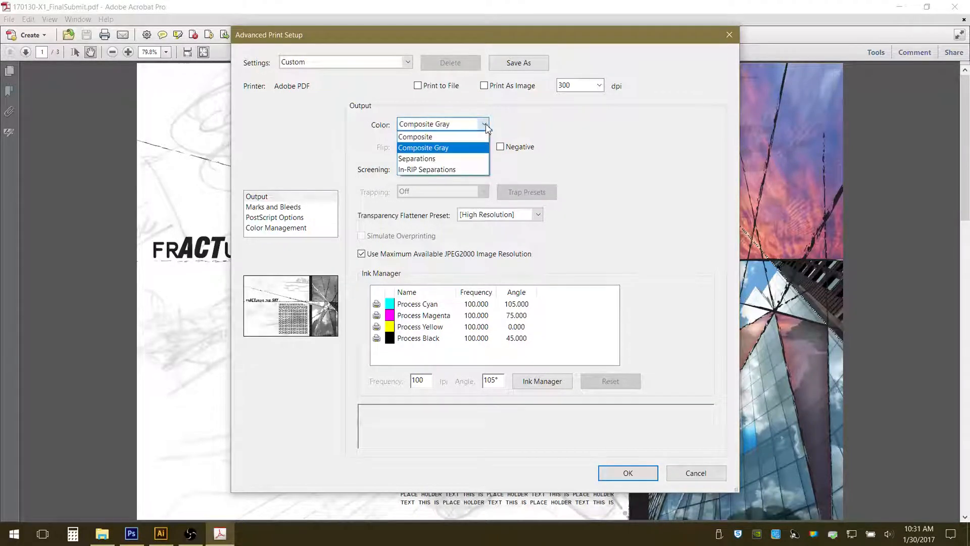
{"action": "left_click", "coordinate": [430, 141]}
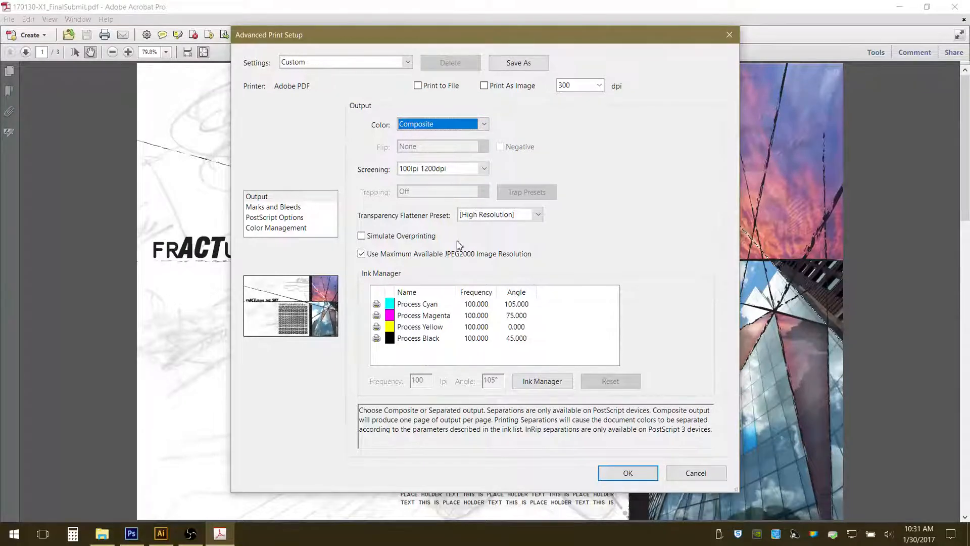
{"action": "left_click", "coordinate": [616, 476]}
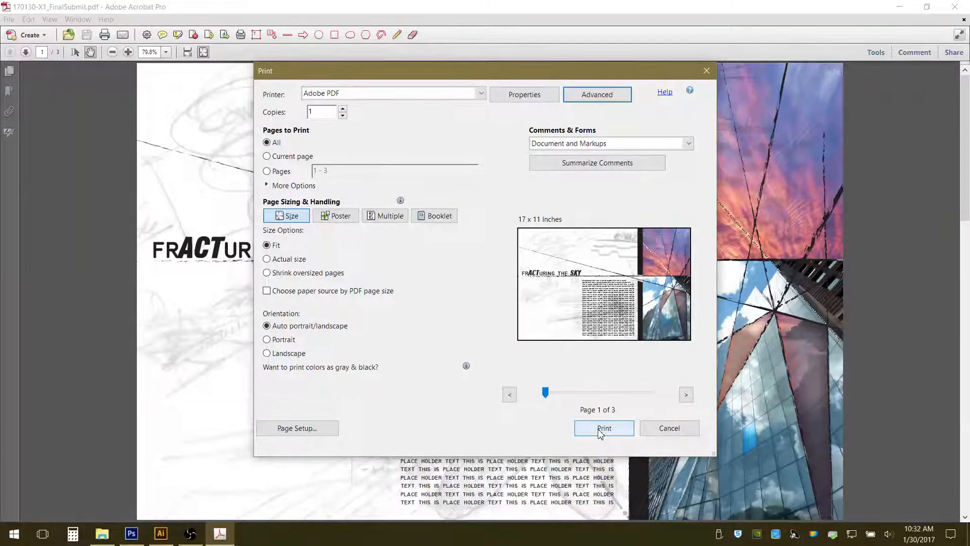
Print all pages to a PDF named 170130-X1_FinalSubmit-sml.pdf in the Desktop folder Photomontage_Example > FINAL FOR PRINT
{"action": "left_click", "coordinate": [602, 430]}
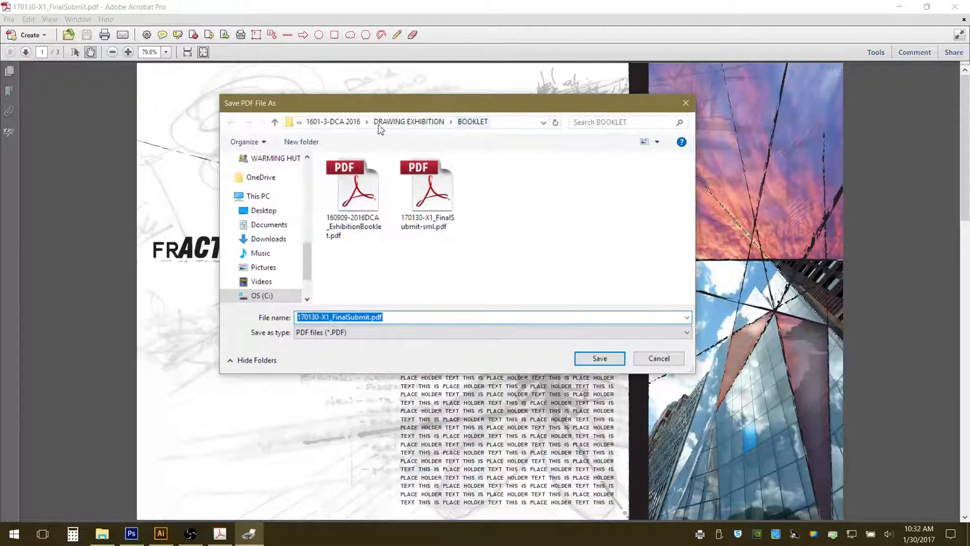
{"action": "left_click", "coordinate": [263, 211]}
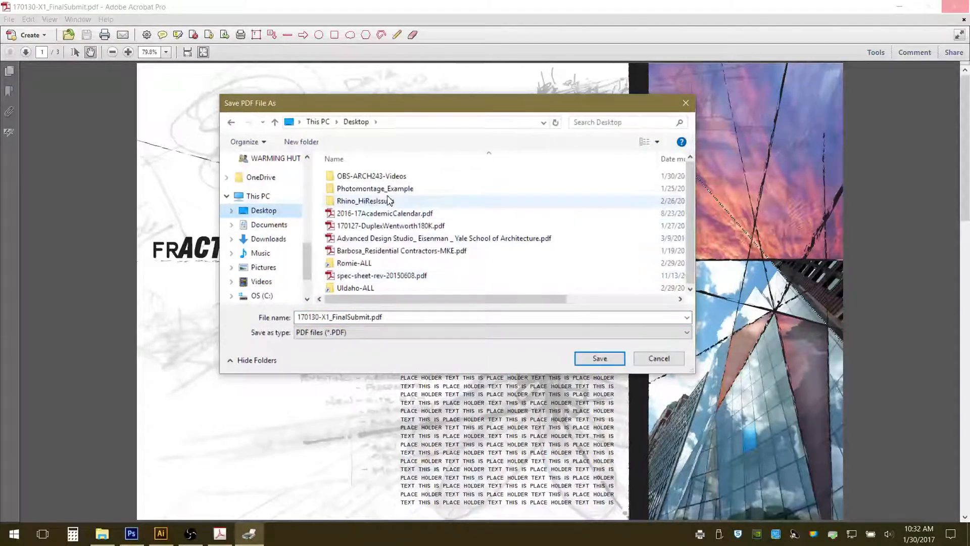
{"action": "double_click", "coordinate": [387, 188]}
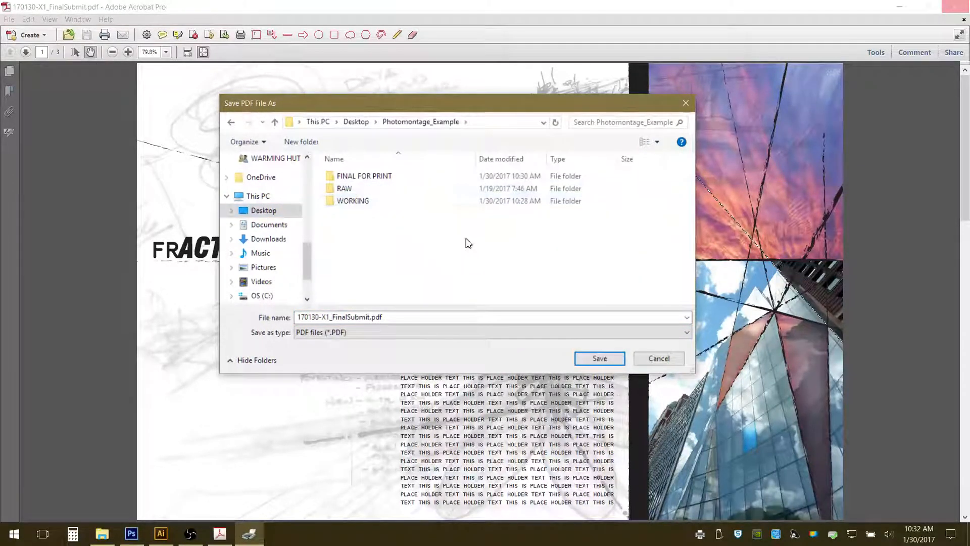
{"action": "double_click", "coordinate": [362, 176]}
{"action": "left_click", "coordinate": [351, 317]}
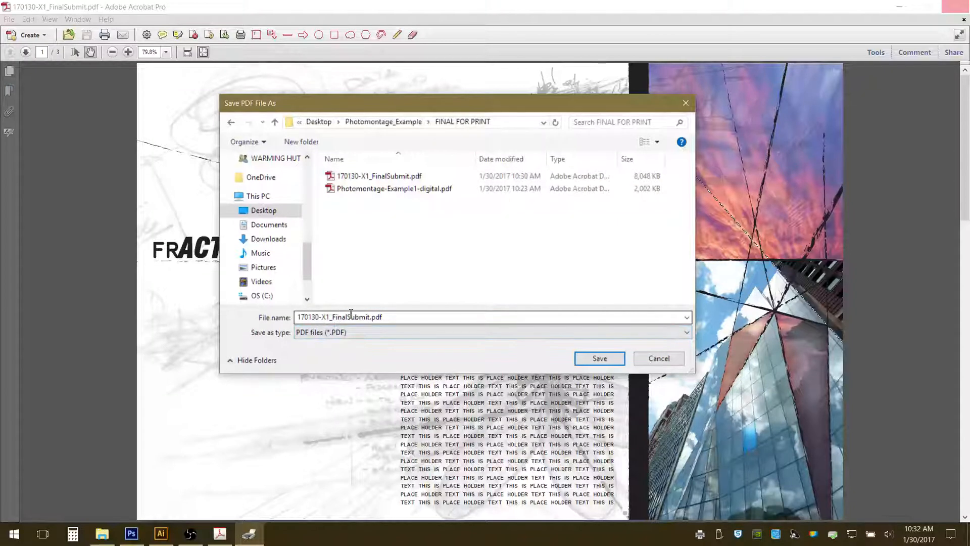
{"action": "left_click", "coordinate": [599, 360]}
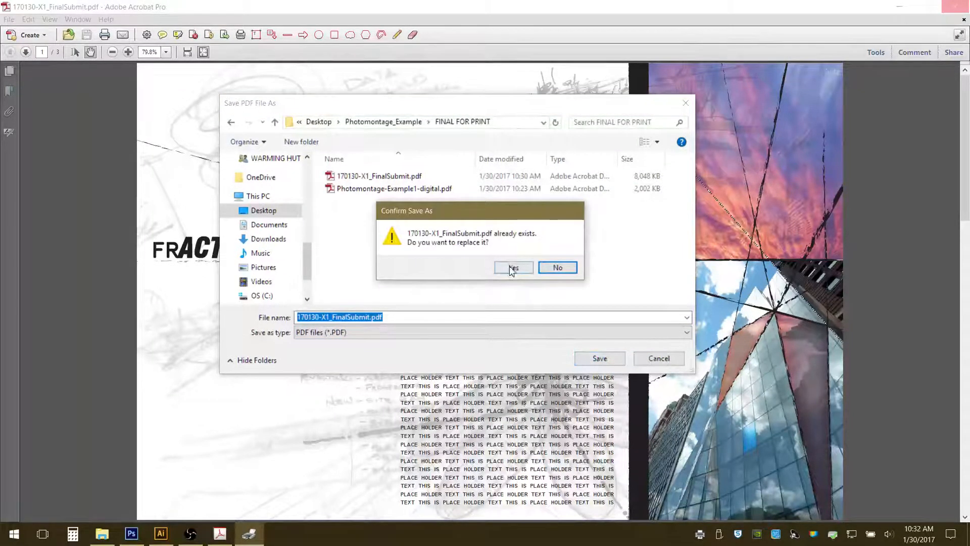
{"action": "left_click", "coordinate": [557, 268]}
{"action": "left_click", "coordinate": [373, 318]}
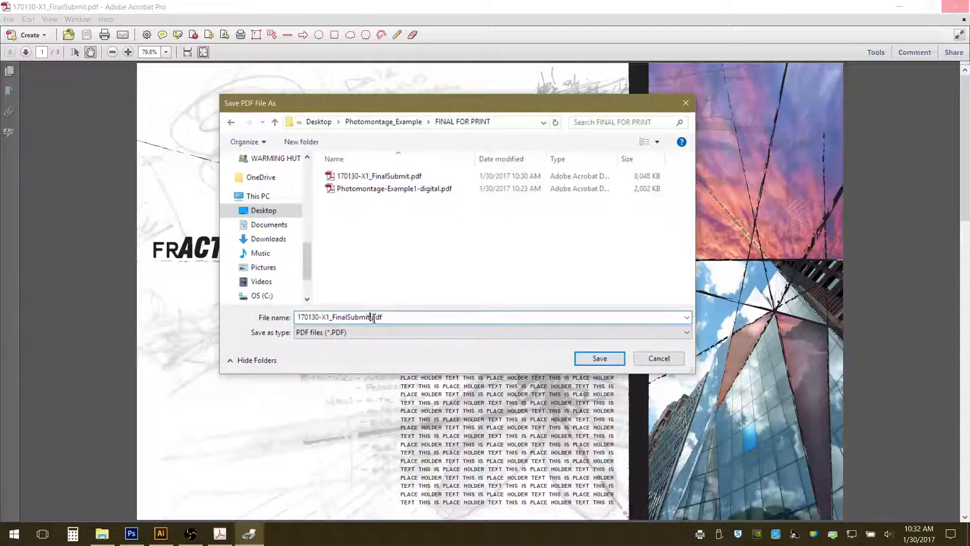
{"action": "type", "text": "-sml"}
{"action": "left_click", "coordinate": [606, 359]}
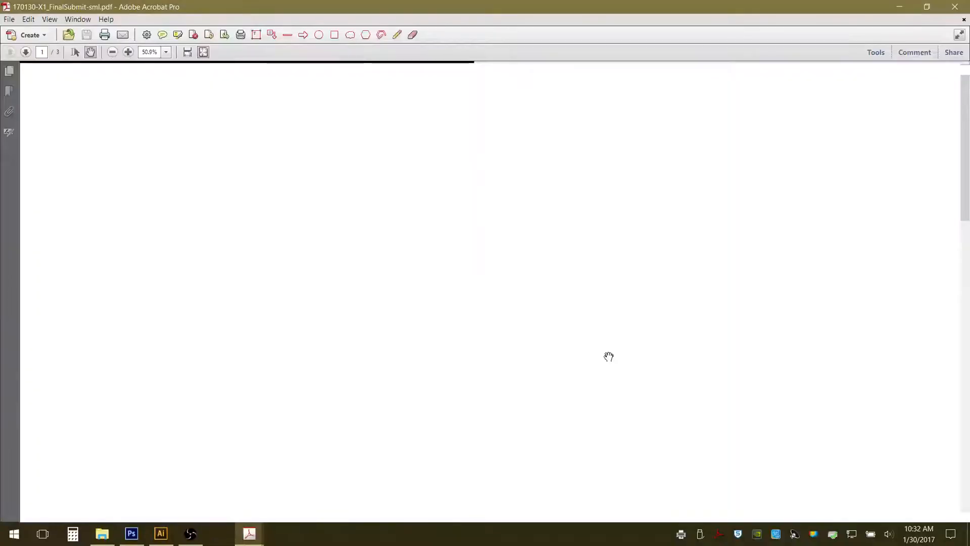
Review and close the printed PDF, and compare its file size with the original in the FINAL FOR PRINT folder
{"action": "scroll", "coordinate": [439, 321], "scroll_direction": "down", "scroll_amount": 1}
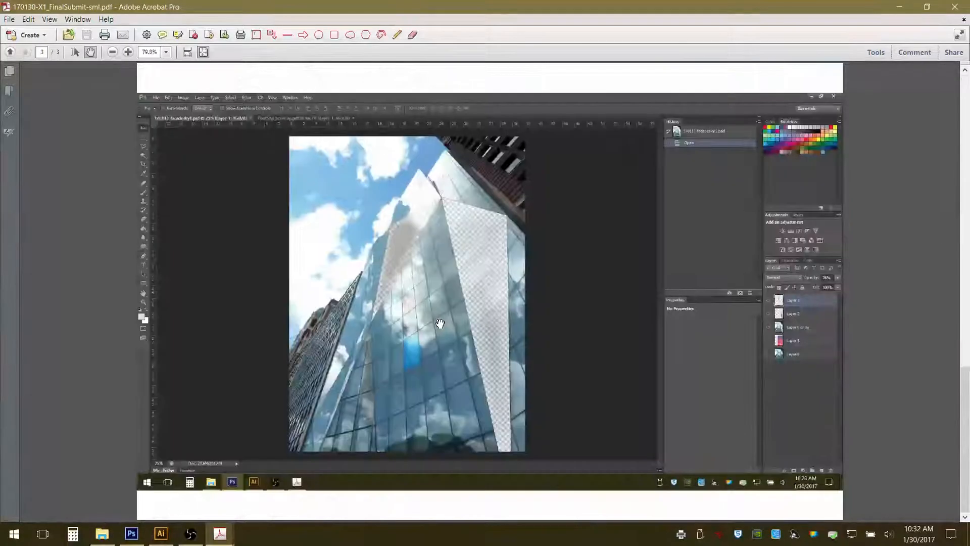
{"action": "scroll", "coordinate": [440, 322], "scroll_direction": "up", "scroll_amount": 1}
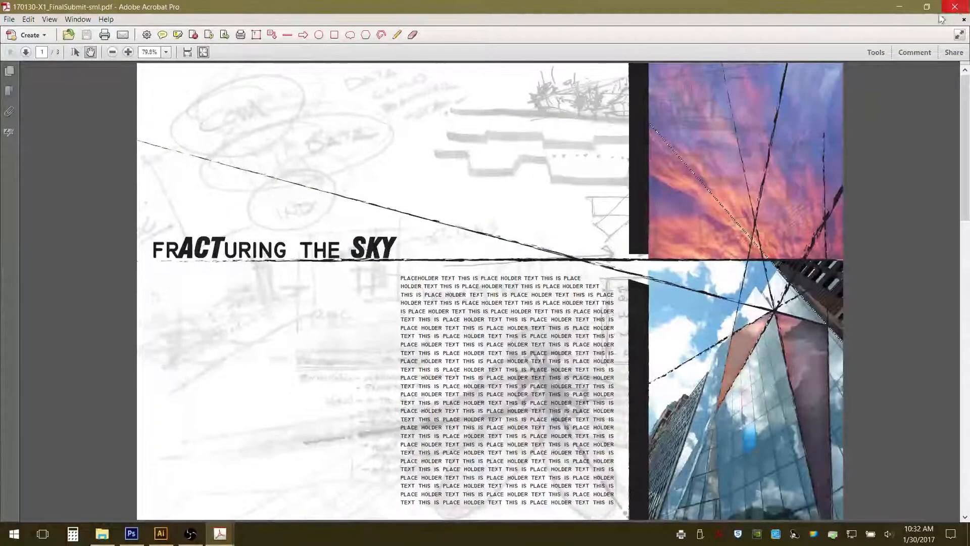
{"action": "left_click", "coordinate": [954, 8]}
{"action": "left_click", "coordinate": [954, 7]}
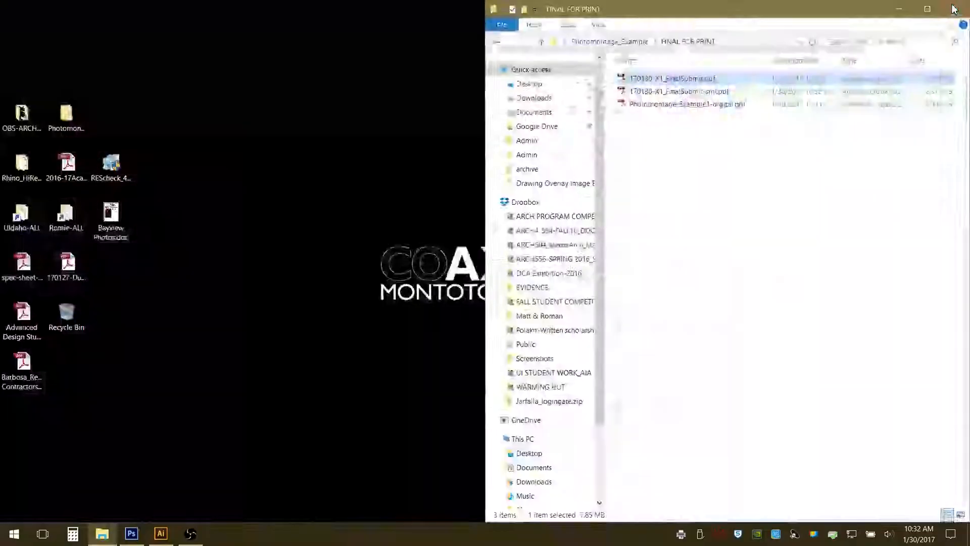
{"action": "left_click", "coordinate": [676, 93]}
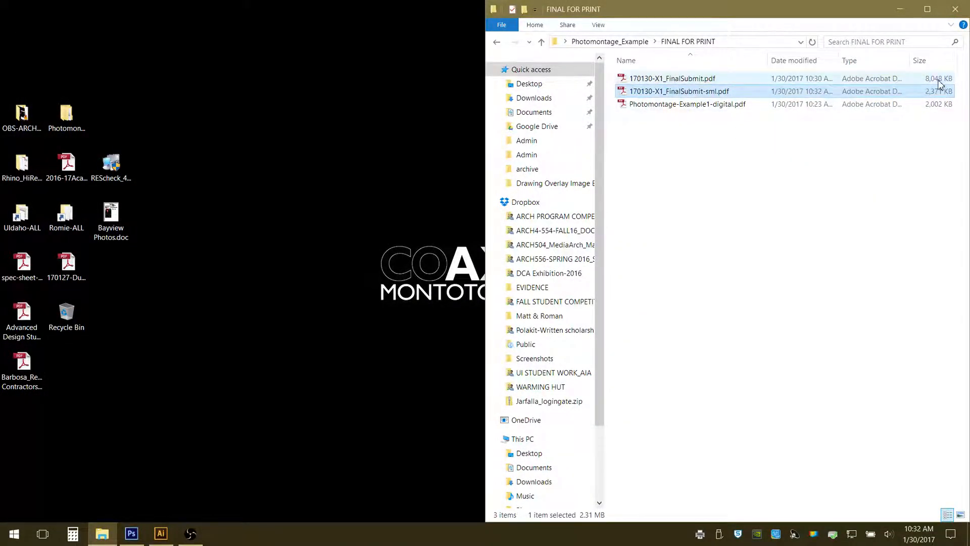
Reopen 170130-X1_FinalSubmit-sml.pdf and examine the image quality on all three pages
{"action": "double_click", "coordinate": [706, 92]}
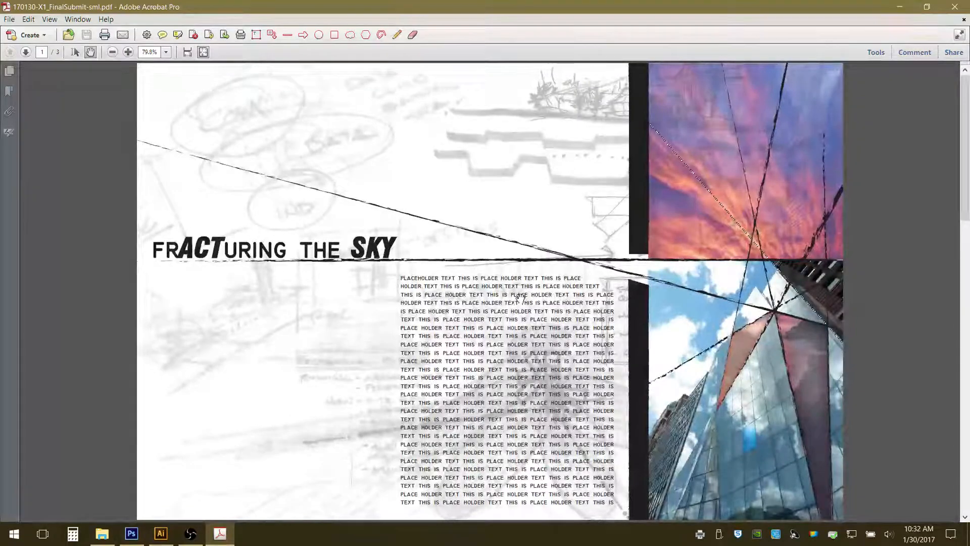
{"action": "scroll", "coordinate": [520, 297], "scroll_direction": "down", "scroll_amount": 1}
{"action": "scroll", "coordinate": [520, 297], "scroll_direction": "down", "scroll_amount": 1}
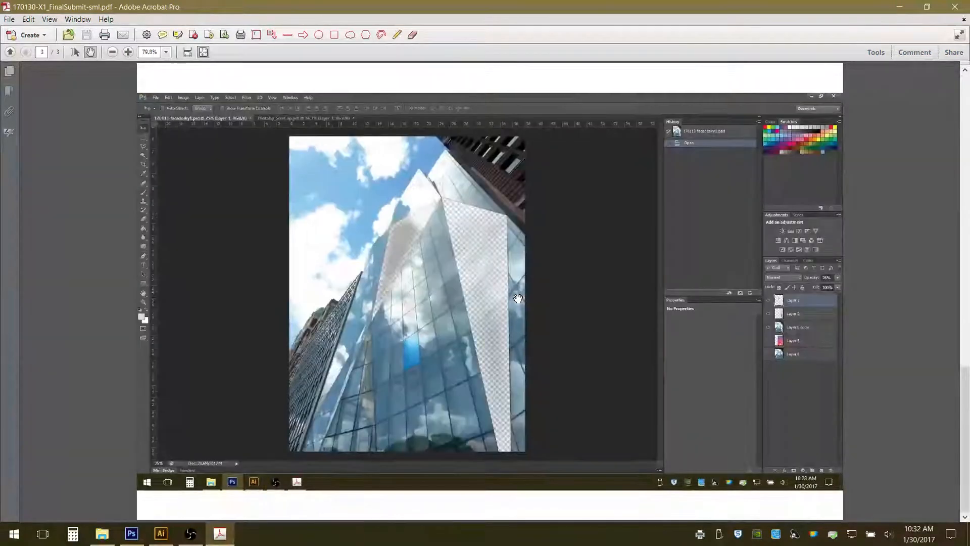
{"action": "scroll", "coordinate": [518, 298], "scroll_direction": "up", "scroll_amount": 1}
{"action": "scroll", "coordinate": [517, 298], "scroll_direction": "down", "scroll_amount": 1}
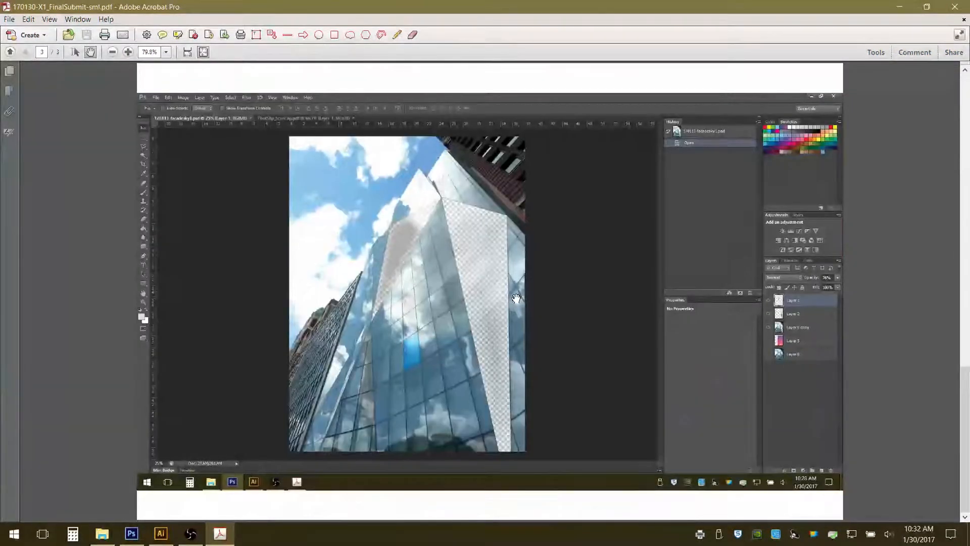
{"action": "scroll", "coordinate": [516, 298], "scroll_direction": "up", "scroll_amount": 2}
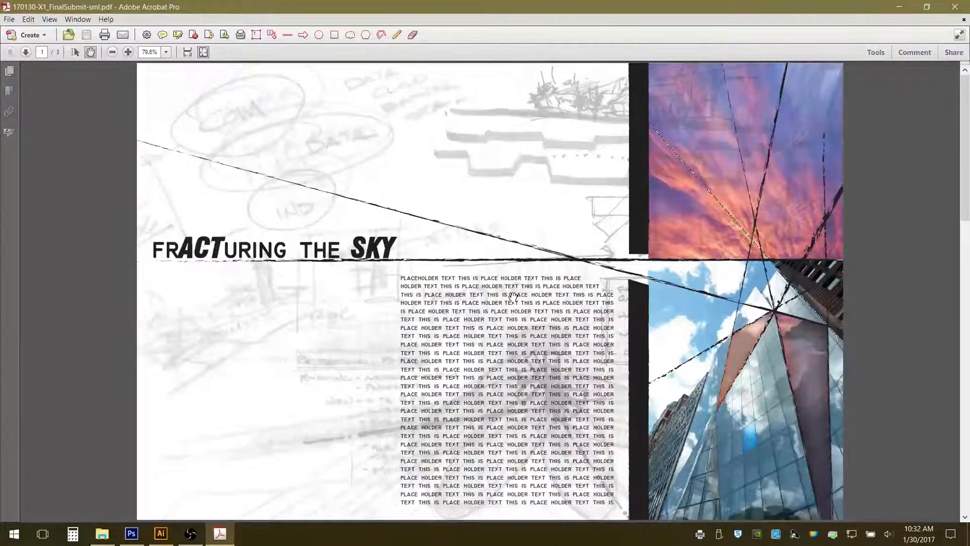
{"action": "scroll", "coordinate": [512, 296], "scroll_direction": "down", "scroll_amount": 2}
{"action": "scroll", "coordinate": [512, 296], "scroll_direction": "up", "scroll_amount": 2}
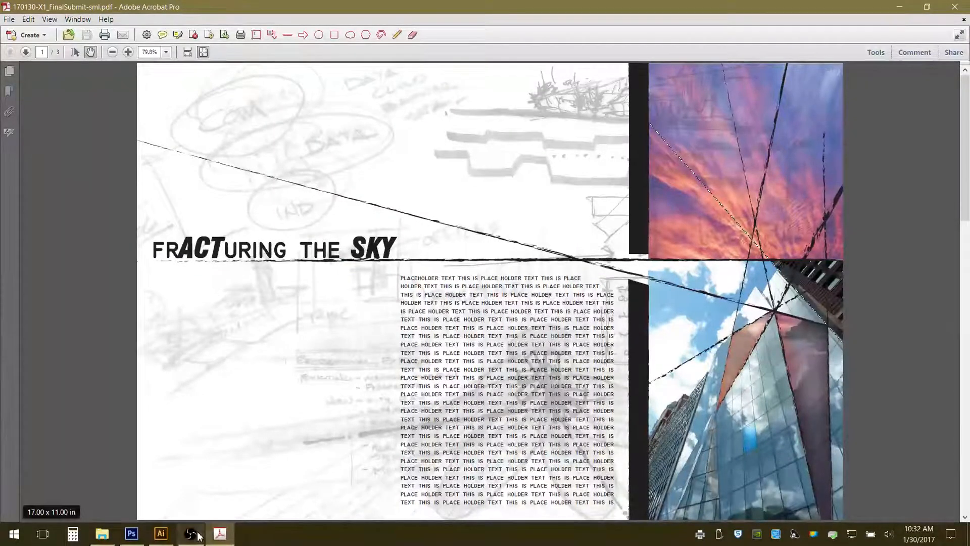
Switch to Illustrator and toggle the visibility of the Title Text and Text Body layers off and on to identify their contents
{"action": "left_click", "coordinate": [161, 534]}
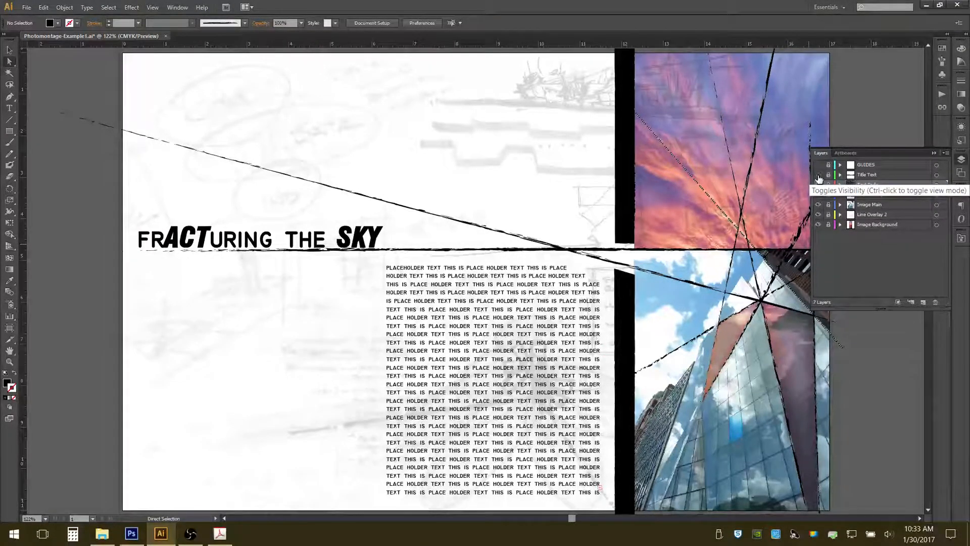
{"action": "left_click", "coordinate": [818, 175]}
{"action": "left_click", "coordinate": [818, 175]}
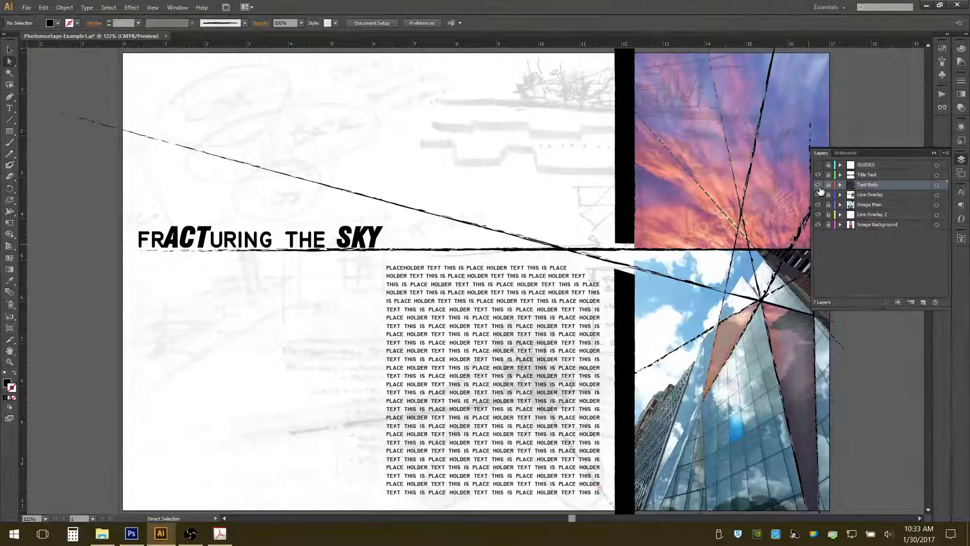
{"action": "left_click", "coordinate": [818, 185]}
{"action": "left_click", "coordinate": [818, 185]}
{"action": "left_click", "coordinate": [819, 185]}
{"action": "left_click", "coordinate": [818, 185]}
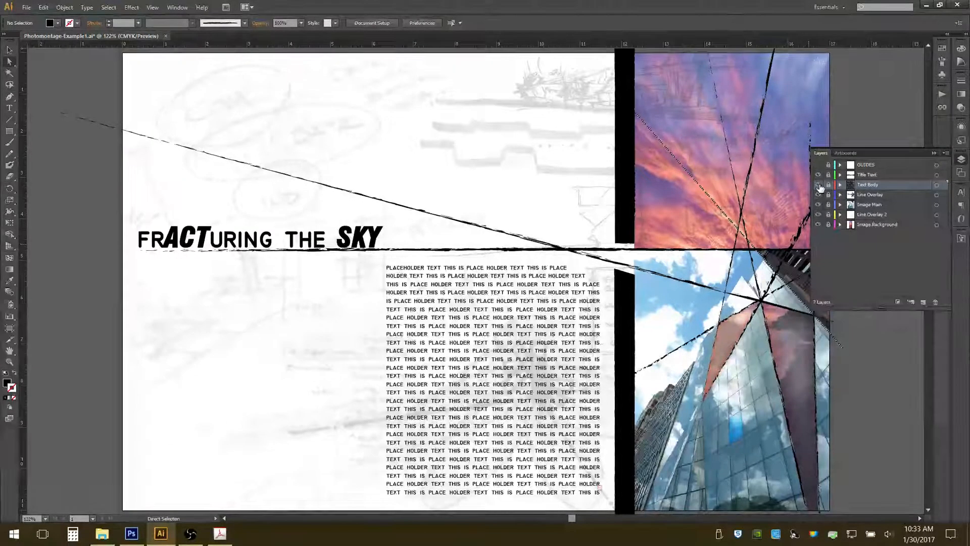
Unlock the Text Body layer and draw a rectangle about 3 by 1.8 inches above the placeholder text block
{"action": "left_click", "coordinate": [9, 96]}
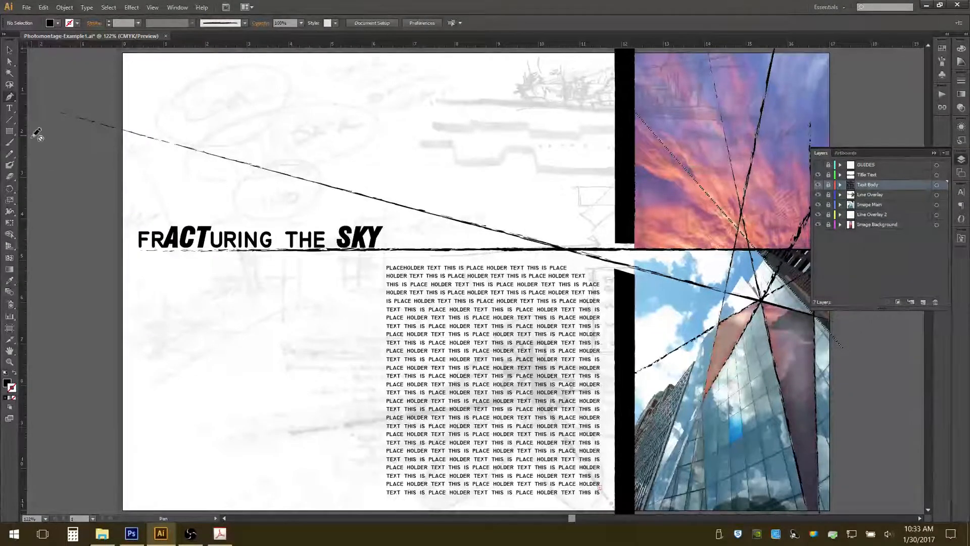
{"action": "left_click", "coordinate": [828, 185]}
{"action": "left_click", "coordinate": [9, 131]}
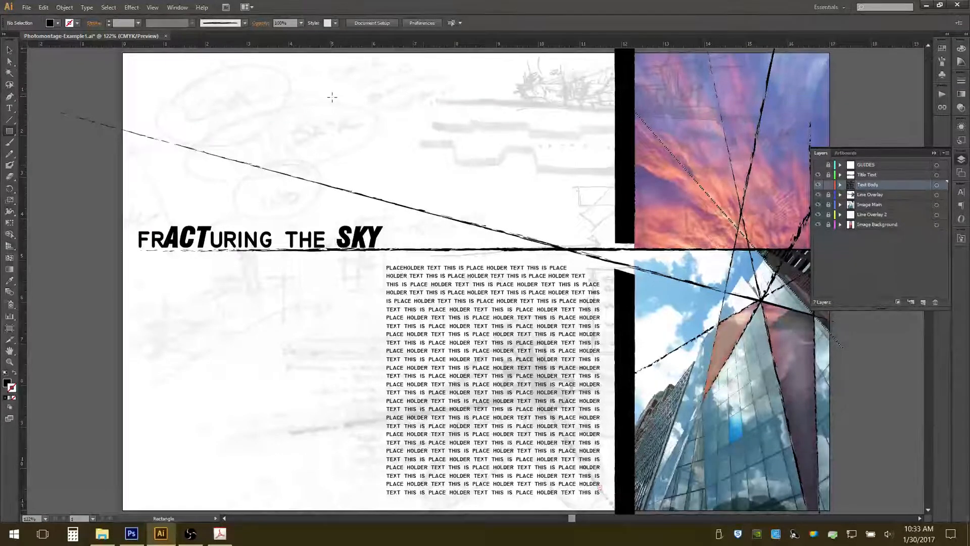
{"action": "left_click_drag", "start_coordinate": [332, 97], "coordinate": [458, 173]}
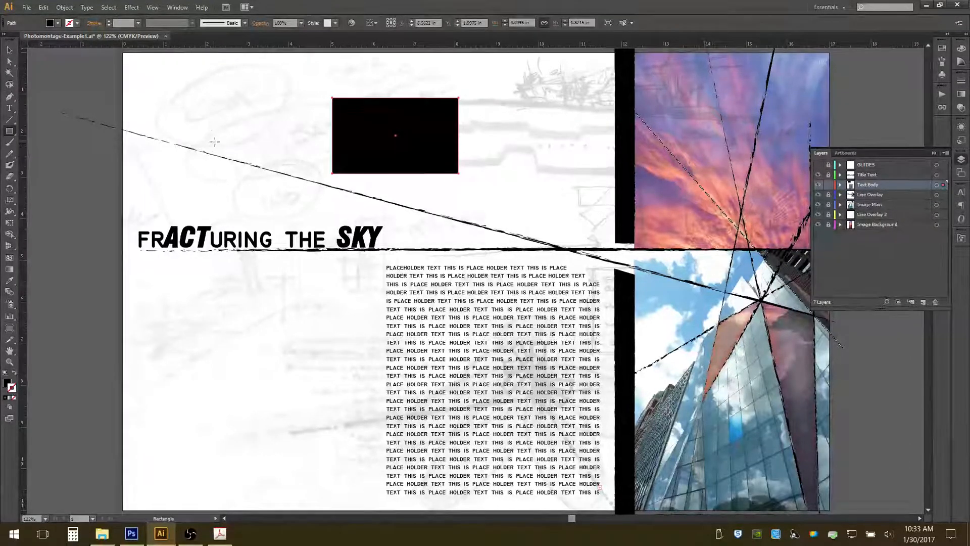
Convert the new rectangle to an area type frame and enter the sample text VFGFFGDGDGVDF
{"action": "left_click", "coordinate": [14, 112]}
{"action": "left_click_drag", "start_coordinate": [14, 112], "coordinate": [47, 117]}
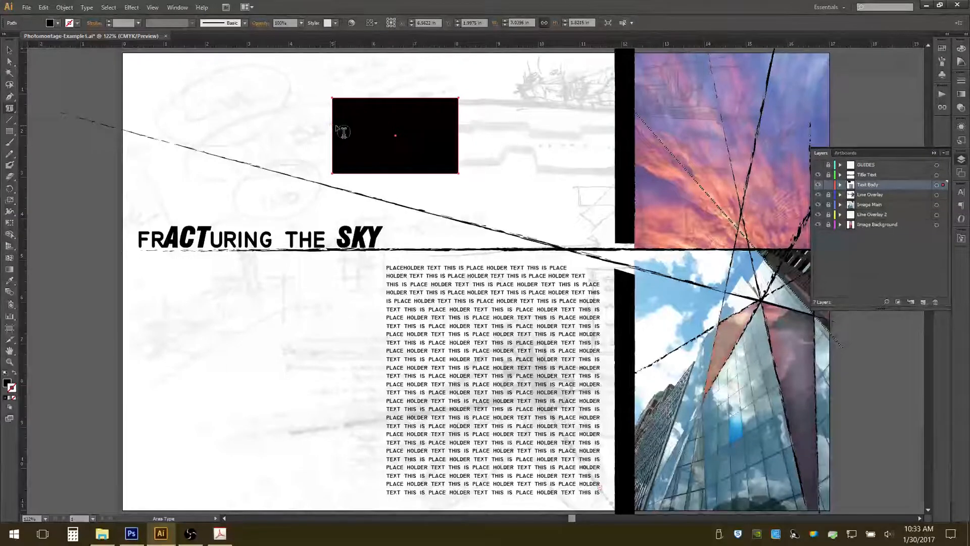
{"action": "left_click", "coordinate": [339, 131]}
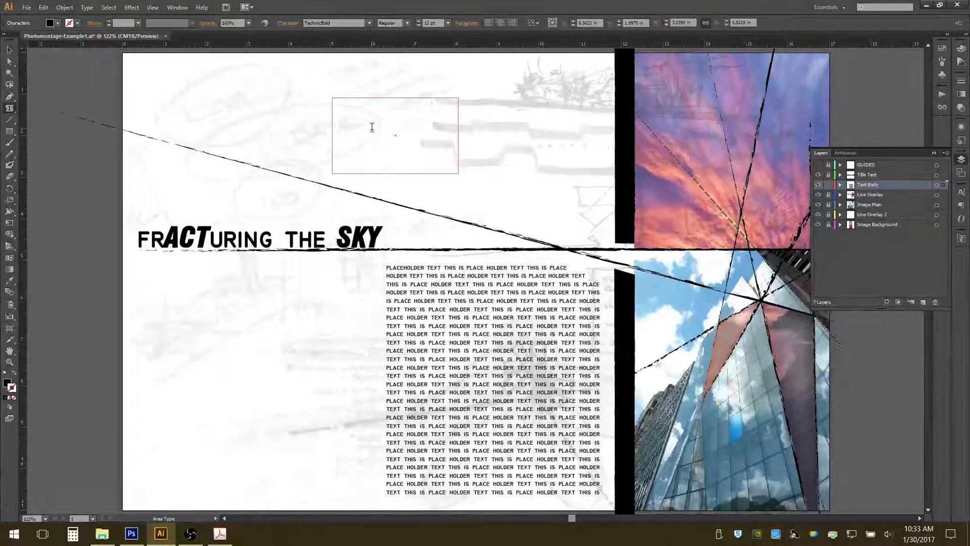
{"action": "type", "text": "VFGFFGDGD"}
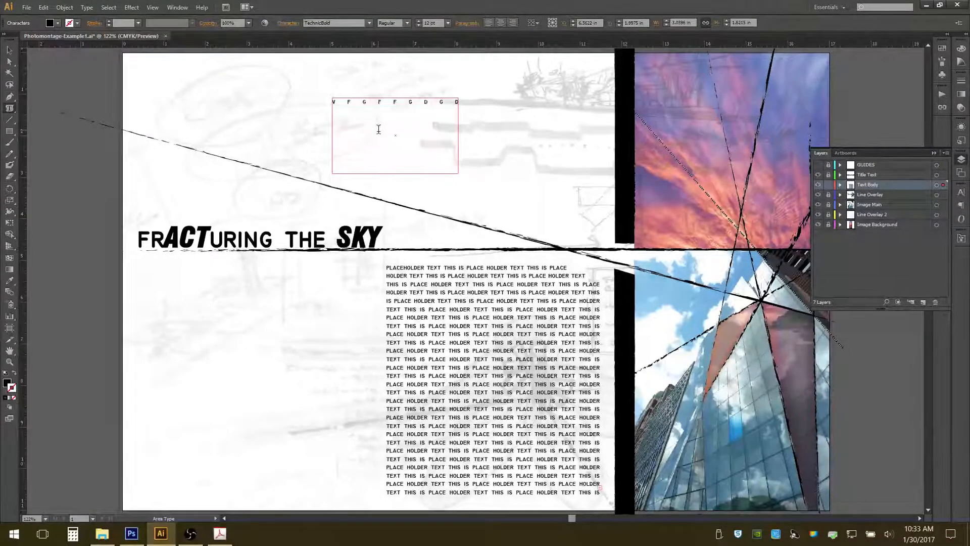
{"action": "type", "text": "GVDF"}
Reshape the sample text frame by moving its upper-left anchor point outward, up and to the left
{"action": "left_click", "coordinate": [9, 61]}
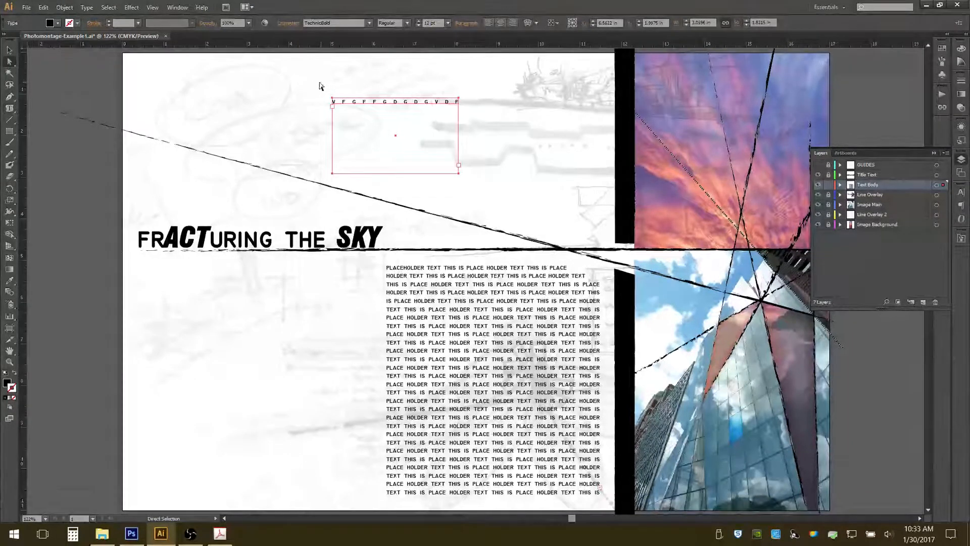
{"action": "left_click", "coordinate": [363, 92]}
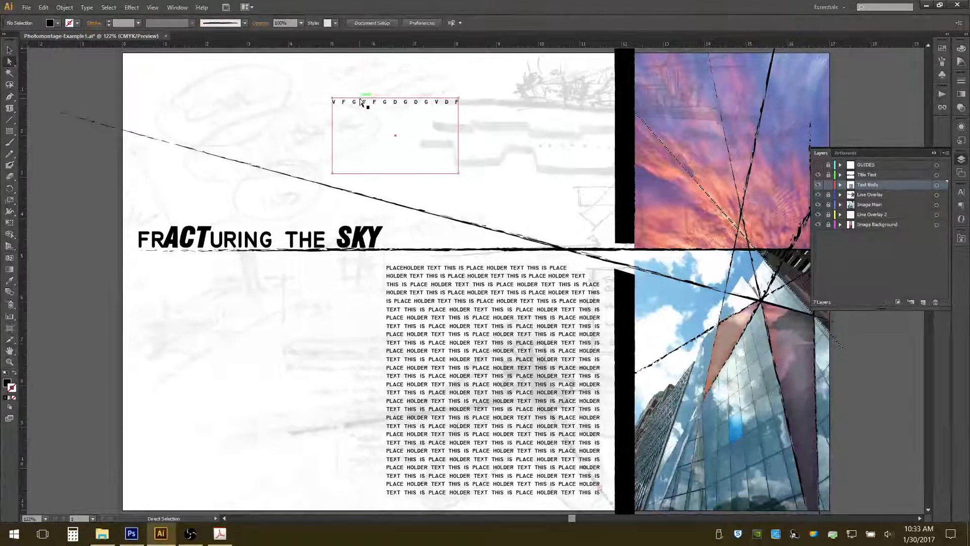
{"action": "left_click_drag", "start_coordinate": [332, 98], "coordinate": [269, 75]}
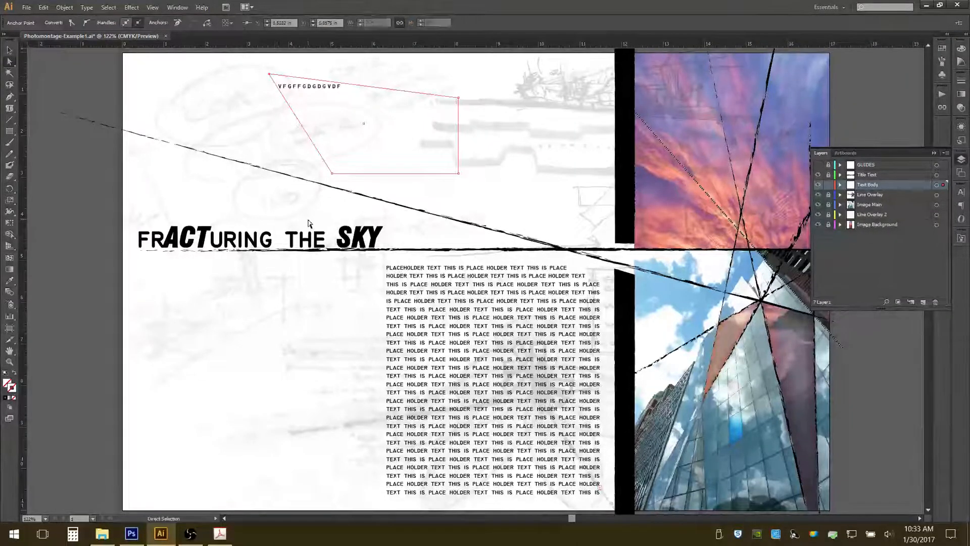
Delete the reshaped sample text frame together with its text
{"action": "left_click", "coordinate": [600, 283]}
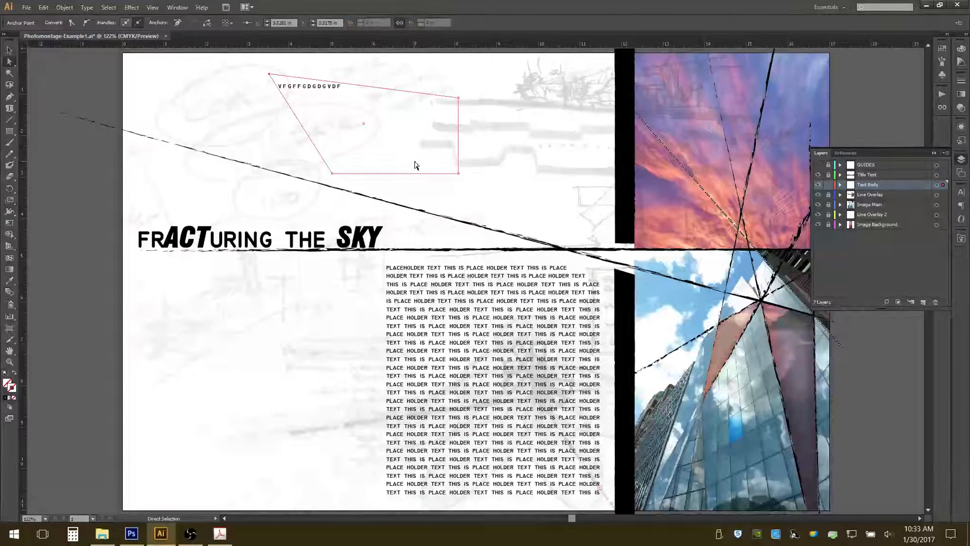
{"action": "key", "text": "Delete"}
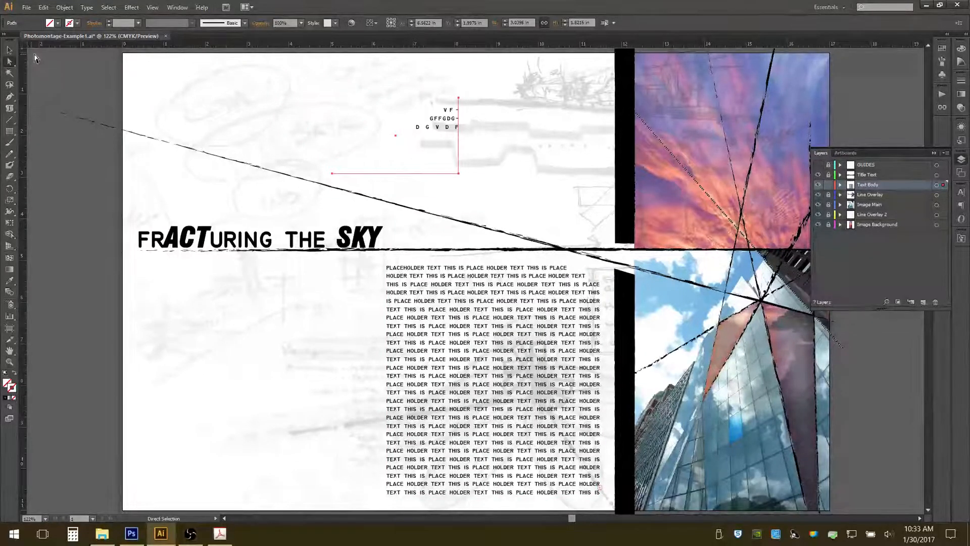
{"action": "key", "text": "v"}
{"action": "key", "text": "Delete"}
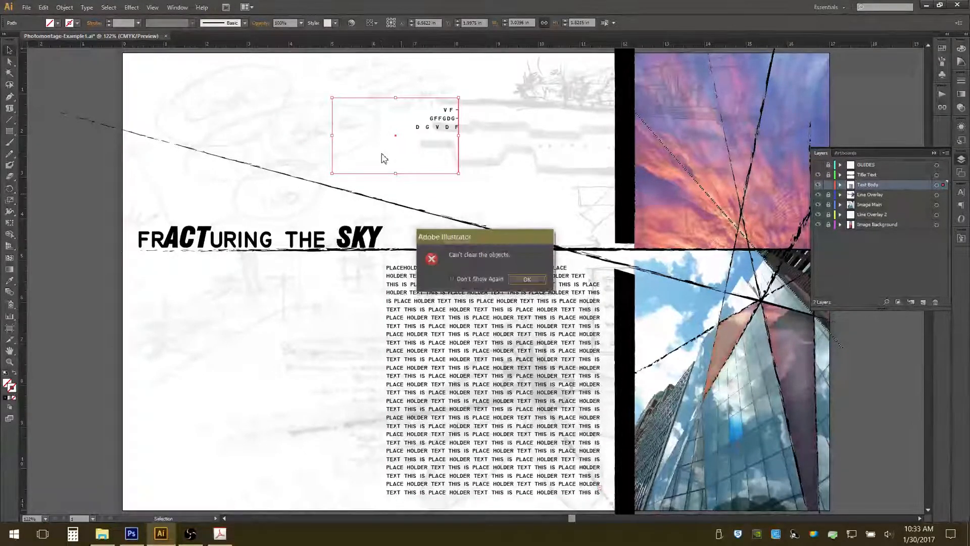
{"action": "left_click", "coordinate": [536, 283]}
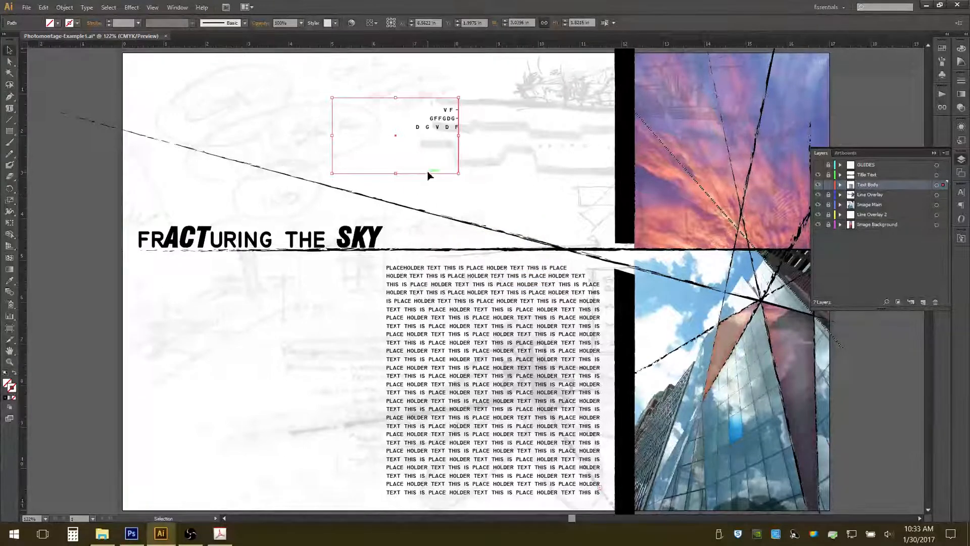
{"action": "left_click", "coordinate": [427, 171]}
{"action": "left_click", "coordinate": [428, 174]}
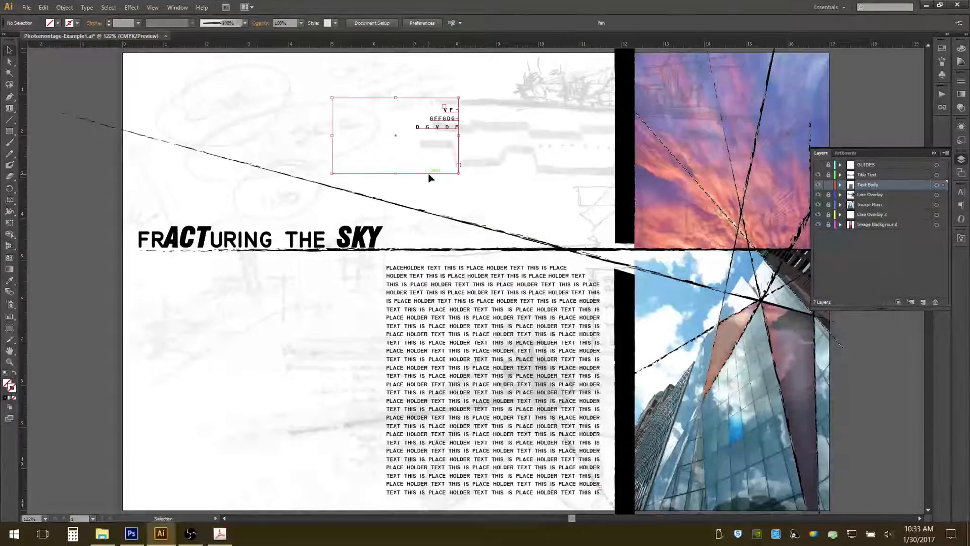
{"action": "key", "text": "Delete"}
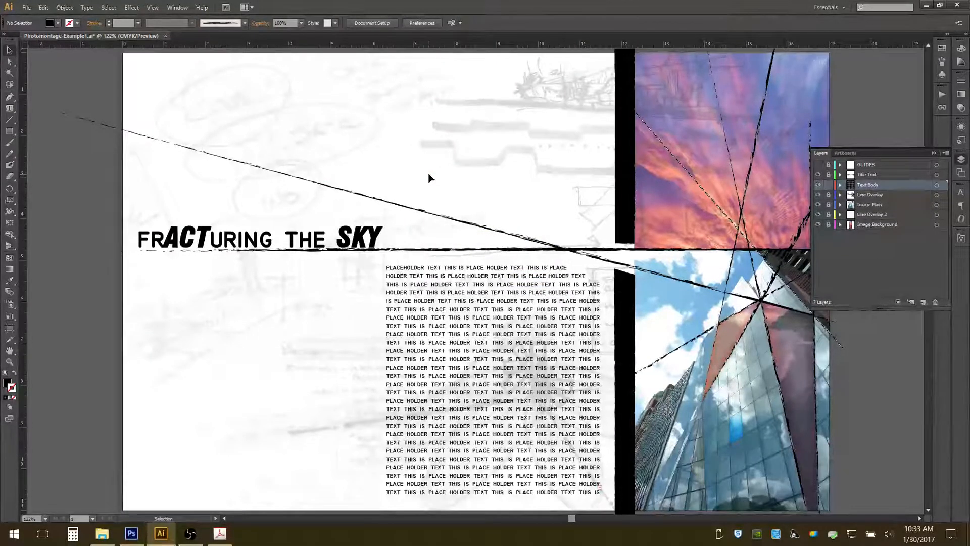
Draw a closed black shape about 1.5 by 1.4 inches above the title, a square with a cut upper-right corner, using the Pen tool
{"action": "left_click", "coordinate": [9, 96]}
{"action": "left_click", "coordinate": [289, 78]}
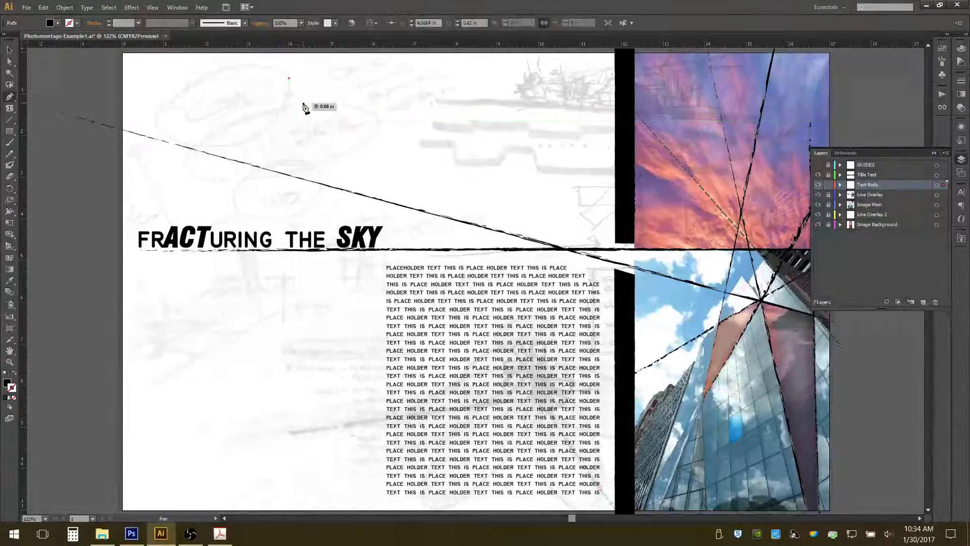
{"action": "left_click", "coordinate": [289, 136]}
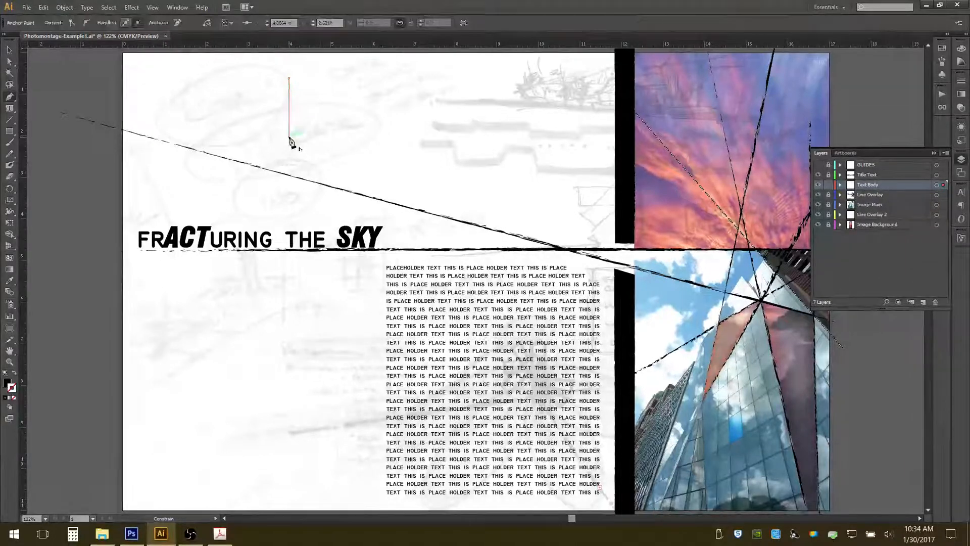
{"action": "left_click", "coordinate": [351, 136]}
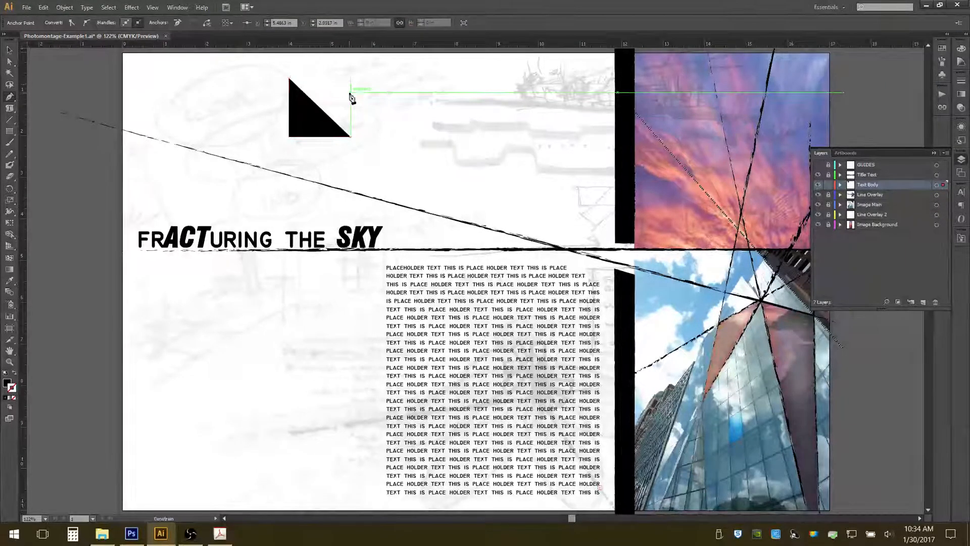
{"action": "left_click", "coordinate": [351, 92]}
{"action": "left_click", "coordinate": [335, 76]}
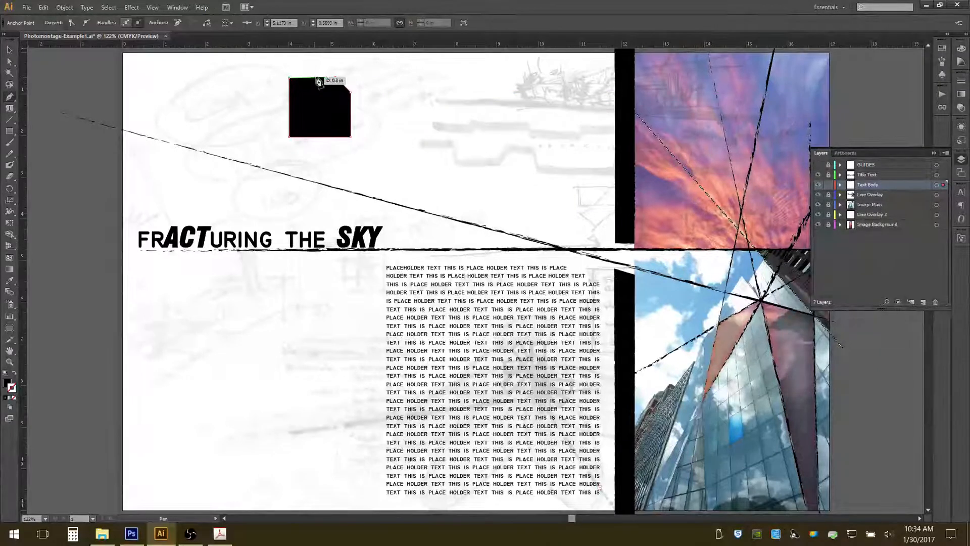
{"action": "left_click", "coordinate": [292, 79]}
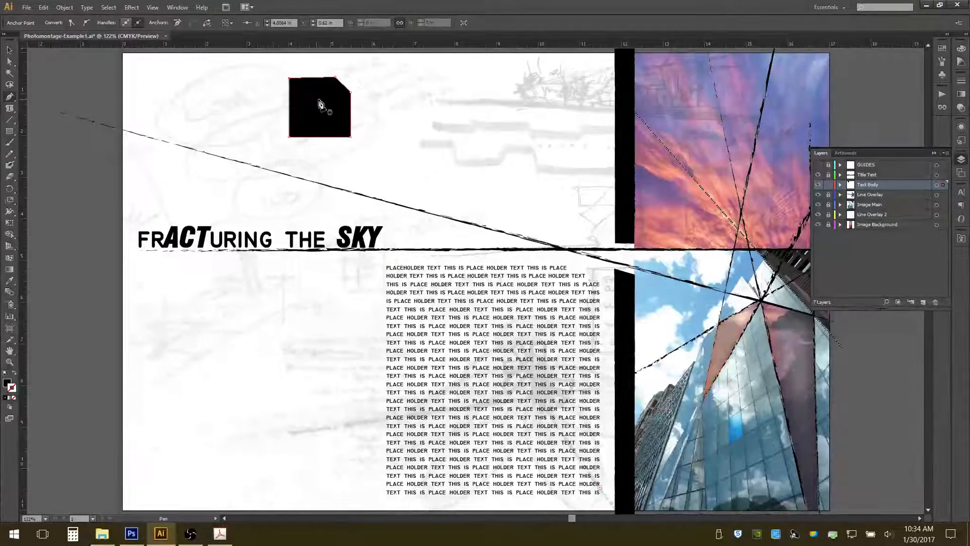
Move the cut-corner shape's upper-left anchor point slightly up and to the right, then deselect the shape
{"action": "left_click", "coordinate": [9, 61]}
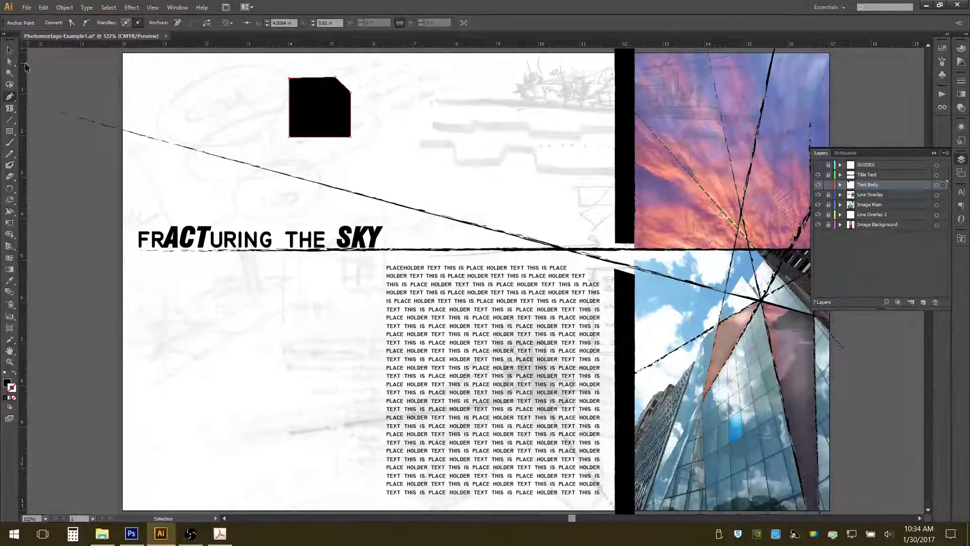
{"action": "left_click", "coordinate": [311, 75]}
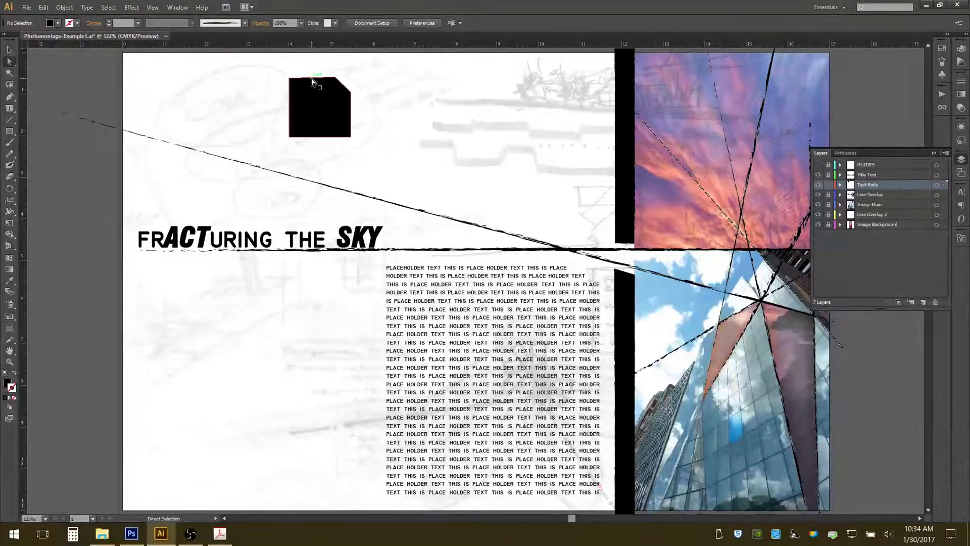
{"action": "left_click", "coordinate": [311, 80]}
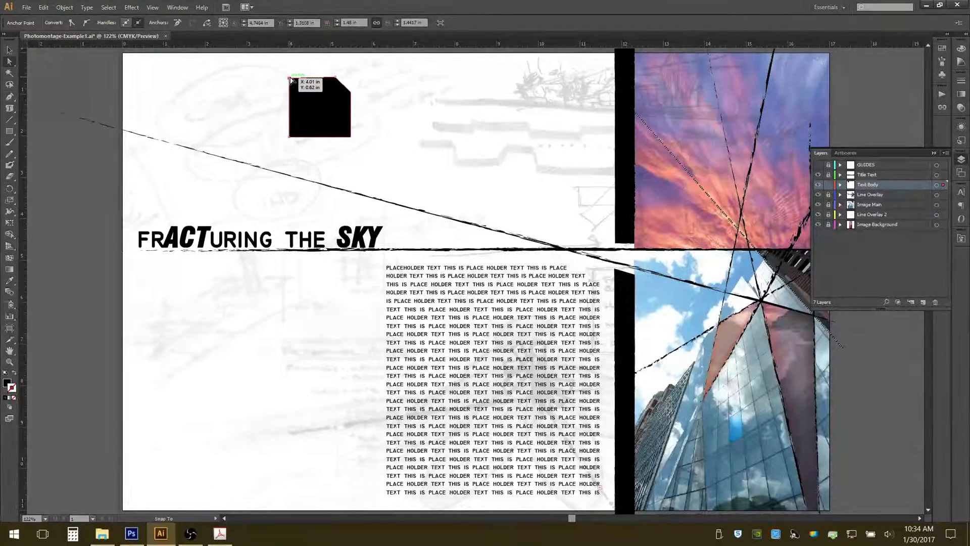
{"action": "left_click_drag", "start_coordinate": [290, 78], "coordinate": [292, 76]}
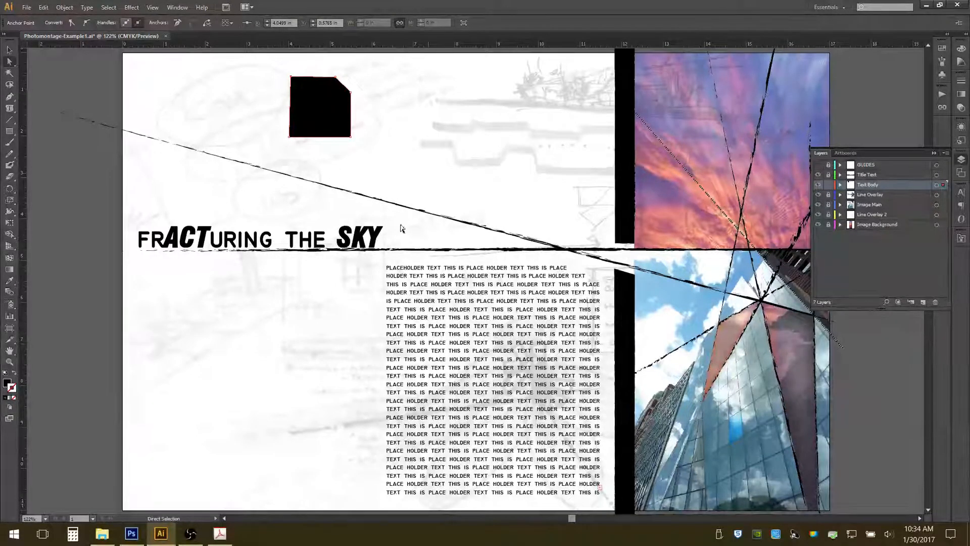
{"action": "left_click", "coordinate": [380, 131]}
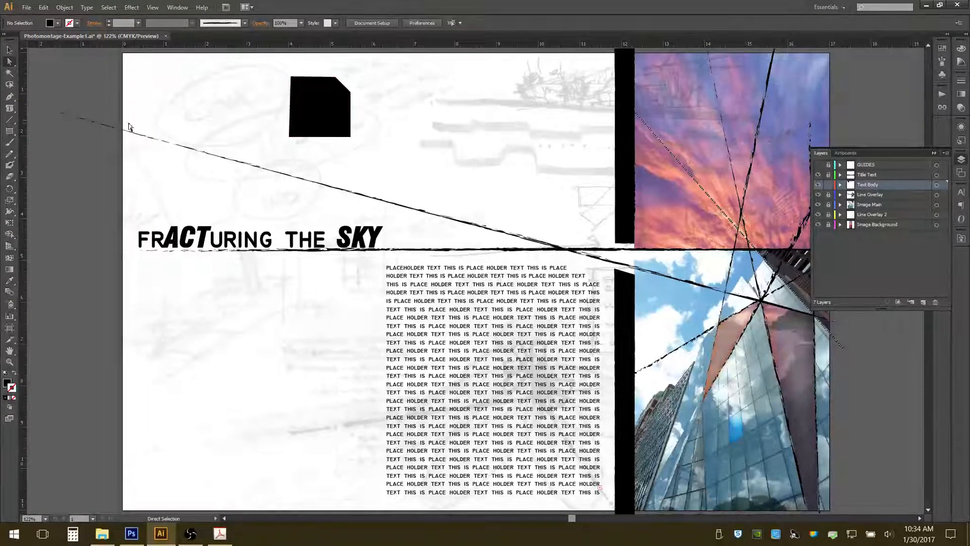
Convert the cut-corner shape to an area type frame and enter the sample text FDADFAGFDG
{"action": "left_click", "coordinate": [9, 108]}
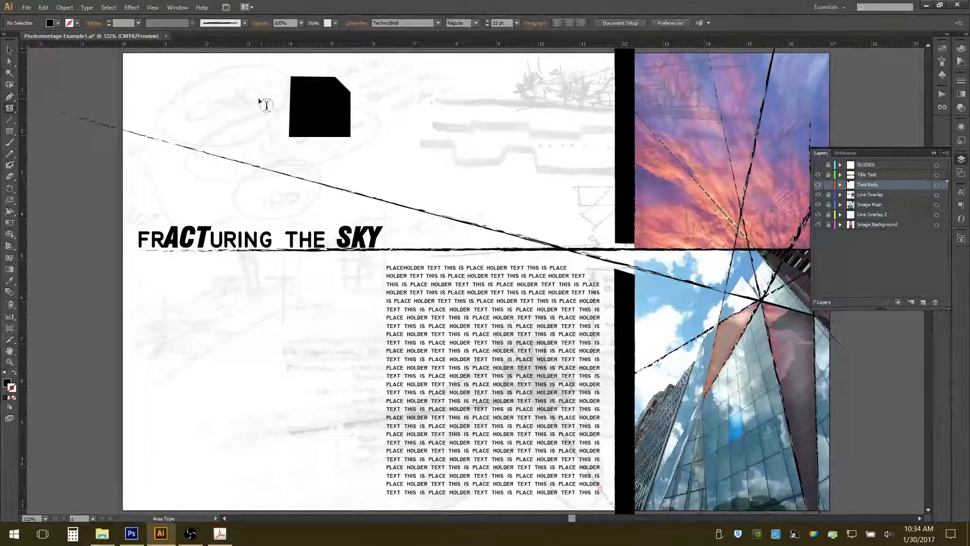
{"action": "left_click", "coordinate": [298, 104]}
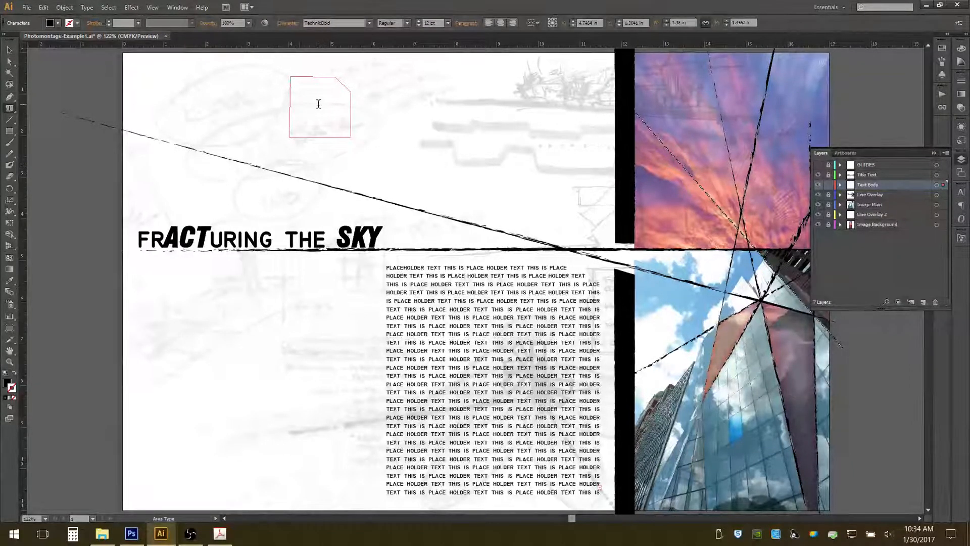
{"action": "type", "text": "FDADFAGFDG"}
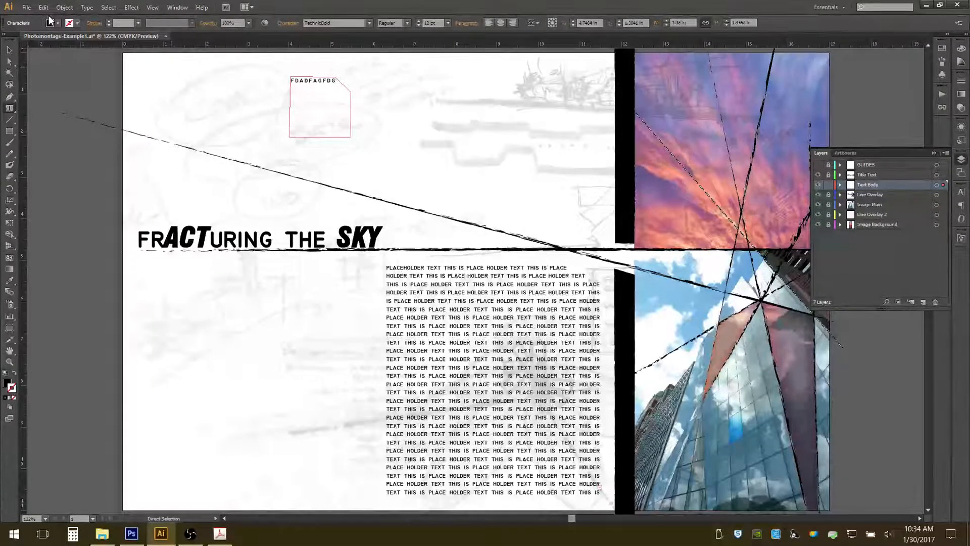
Delete the cut-corner text frame with its sample text and lock the Text Body layer
{"action": "left_click", "coordinate": [9, 50]}
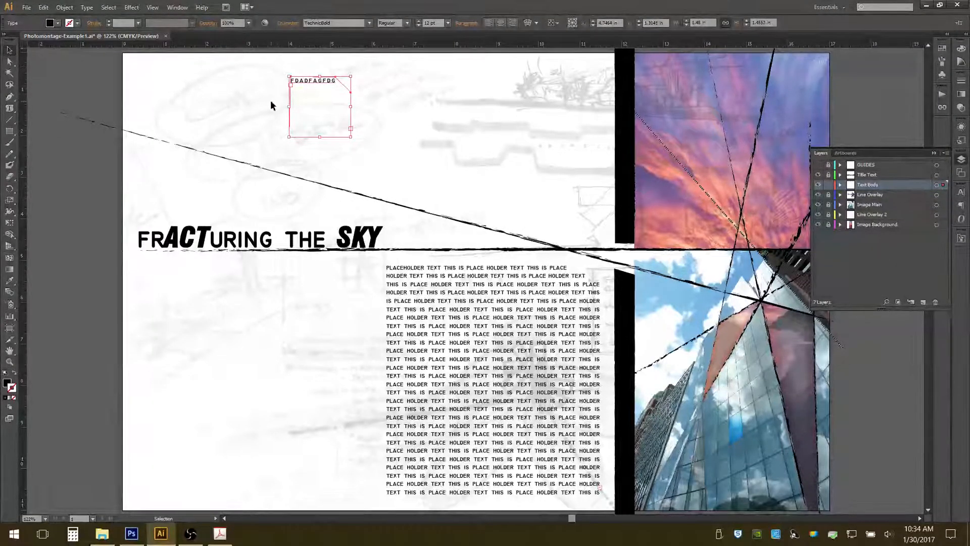
{"action": "key", "text": "Delete"}
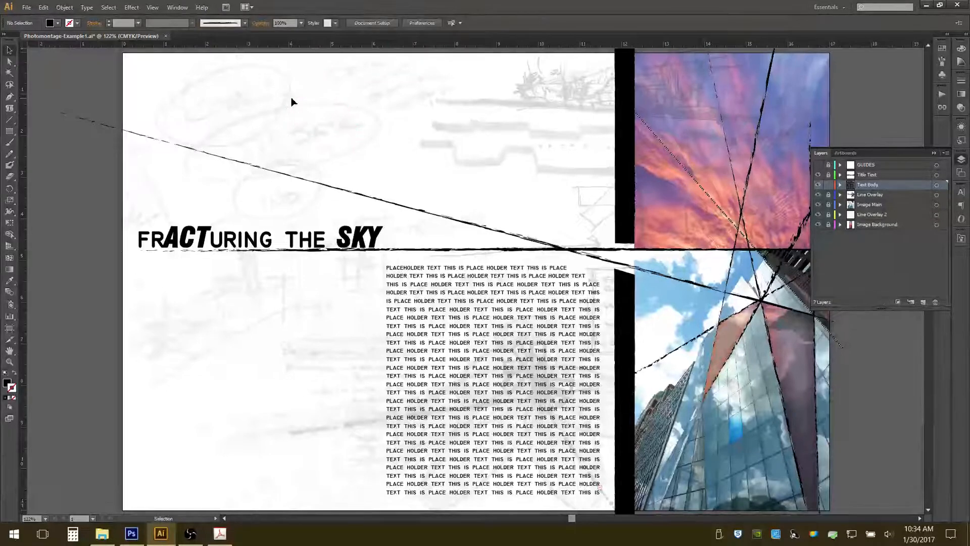
{"action": "left_click", "coordinate": [827, 185]}
Hide and show the Line Overlay and Image Main layers in turn to examine what each contributes to the page
{"action": "left_click", "coordinate": [818, 194]}
{"action": "left_click", "coordinate": [818, 194]}
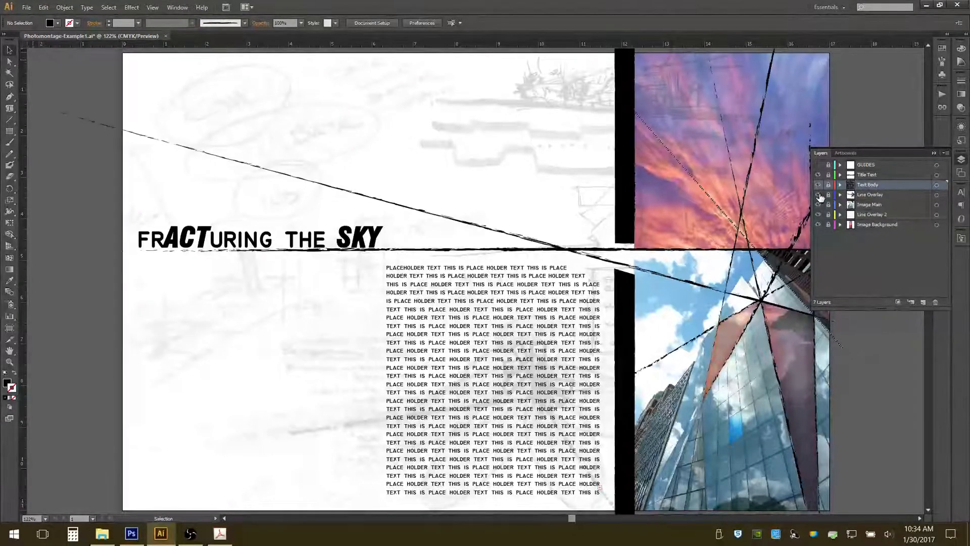
{"action": "left_click", "coordinate": [817, 195]}
{"action": "left_click", "coordinate": [818, 195]}
{"action": "left_click", "coordinate": [818, 205]}
{"action": "left_click", "coordinate": [818, 205]}
{"action": "left_click", "coordinate": [818, 205]}
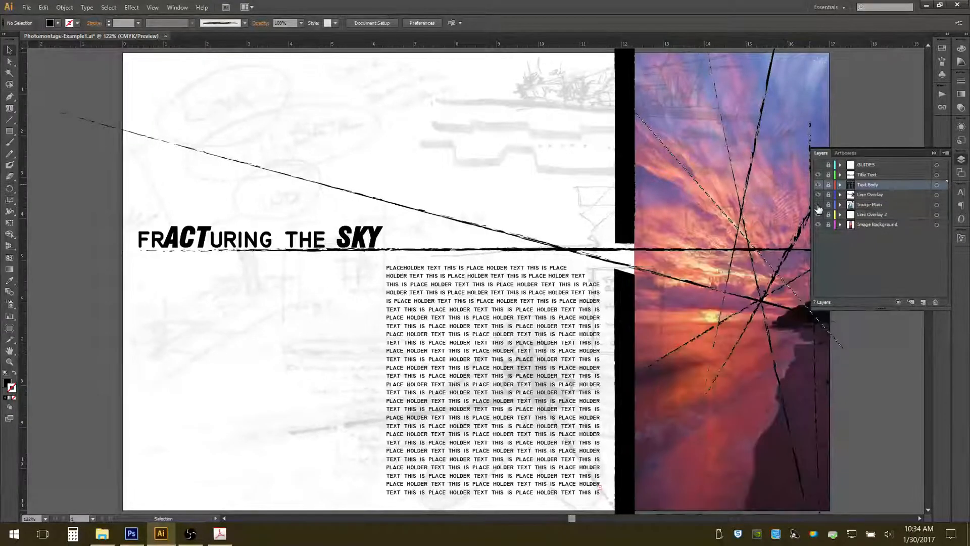
{"action": "left_click", "coordinate": [818, 205]}
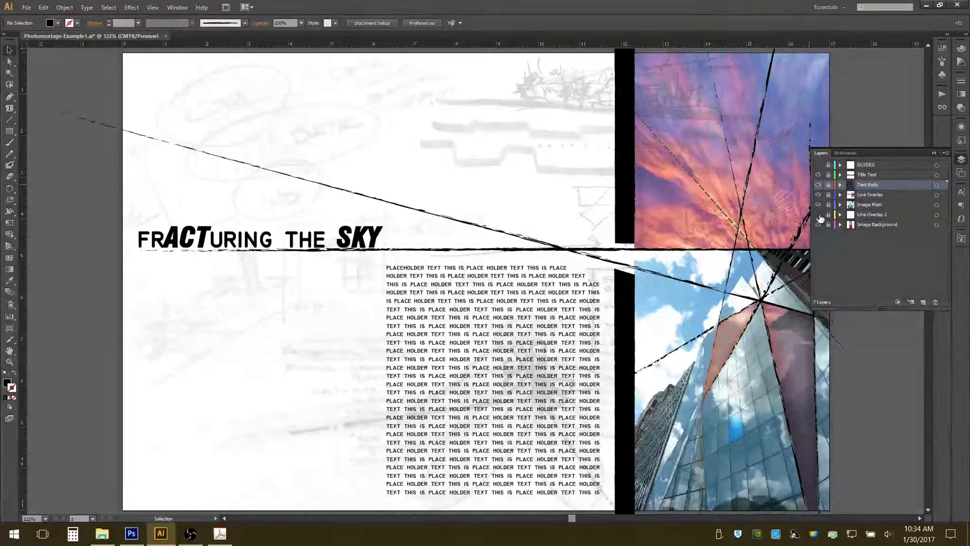
Hide and show the Line Overlay 2 and Image Background layers in turn to examine how the lines sit over the background
{"action": "left_click", "coordinate": [818, 215]}
{"action": "left_click", "coordinate": [819, 215]}
{"action": "left_click", "coordinate": [819, 215]}
{"action": "left_click", "coordinate": [818, 216]}
{"action": "left_click", "coordinate": [842, 217]}
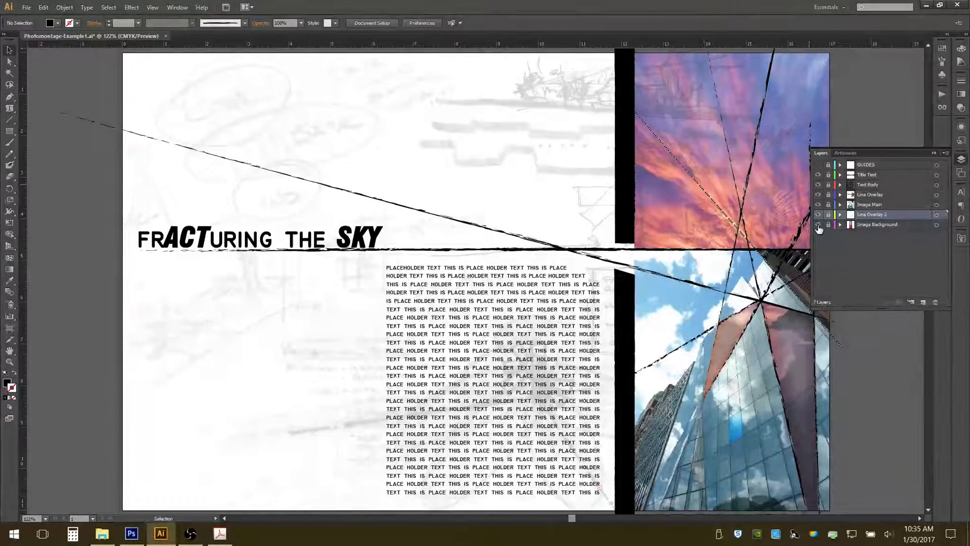
{"action": "left_click", "coordinate": [818, 225]}
{"action": "left_click", "coordinate": [819, 225]}
{"action": "left_click", "coordinate": [820, 226]}
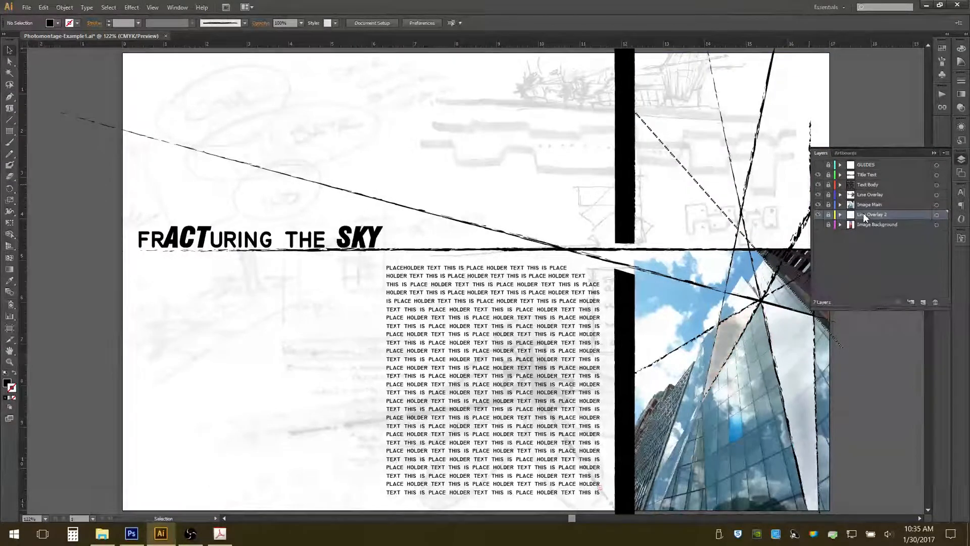
{"action": "left_click", "coordinate": [820, 225]}
{"action": "left_click", "coordinate": [819, 216]}
{"action": "left_click", "coordinate": [819, 215]}
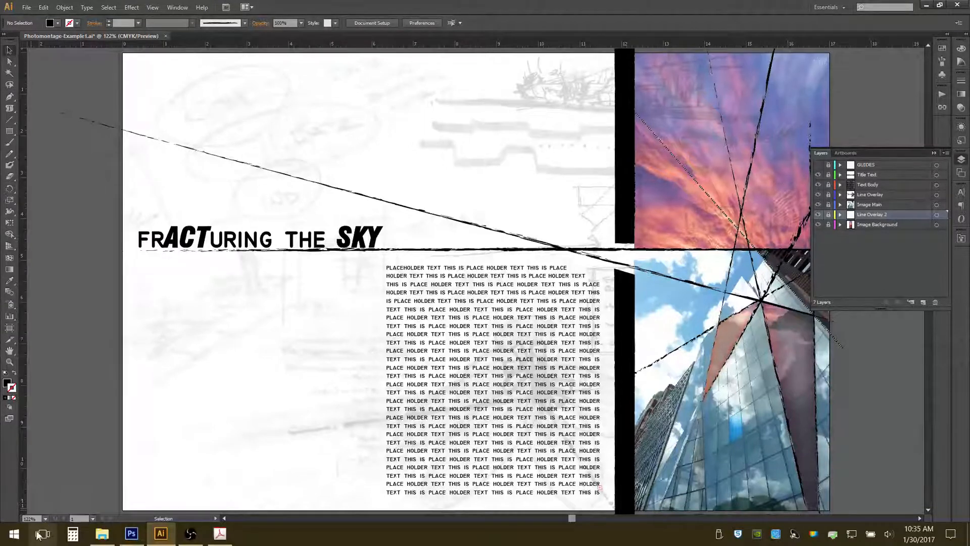
Switch to Chrome and open the Microsoft Office Home site's sign-in page
{"action": "left_click", "coordinate": [14, 534]}
{"action": "left_click", "coordinate": [229, 185]}
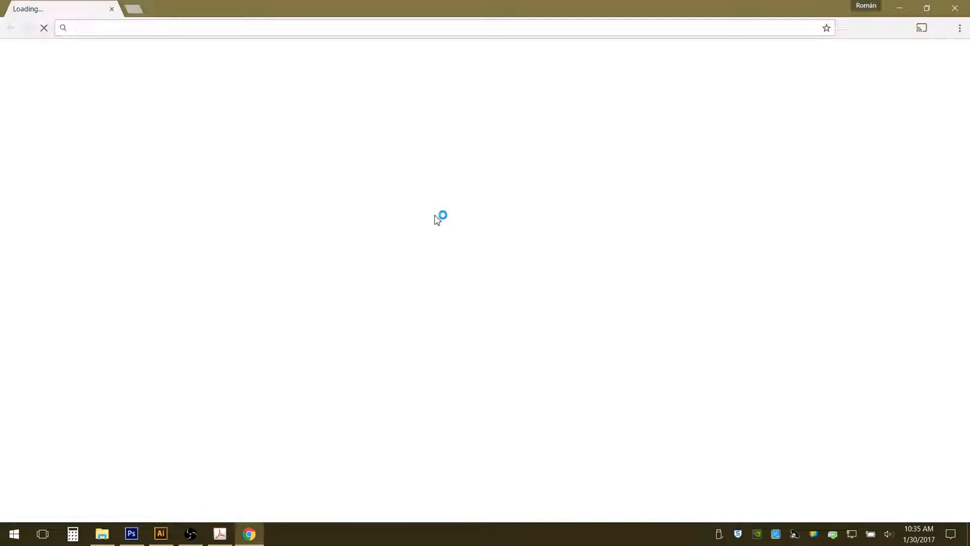
{"action": "type", "text": "o"}
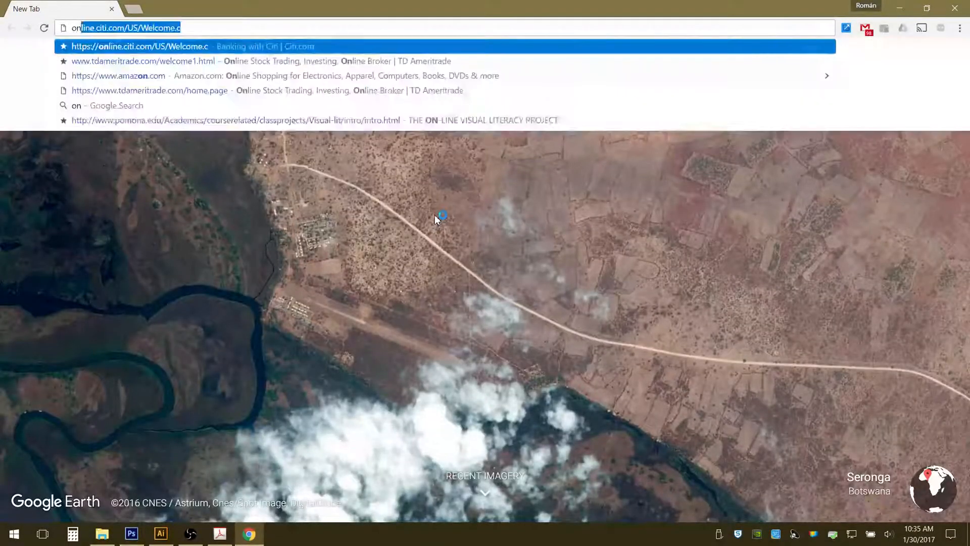
{"action": "key", "text": "Delete"}
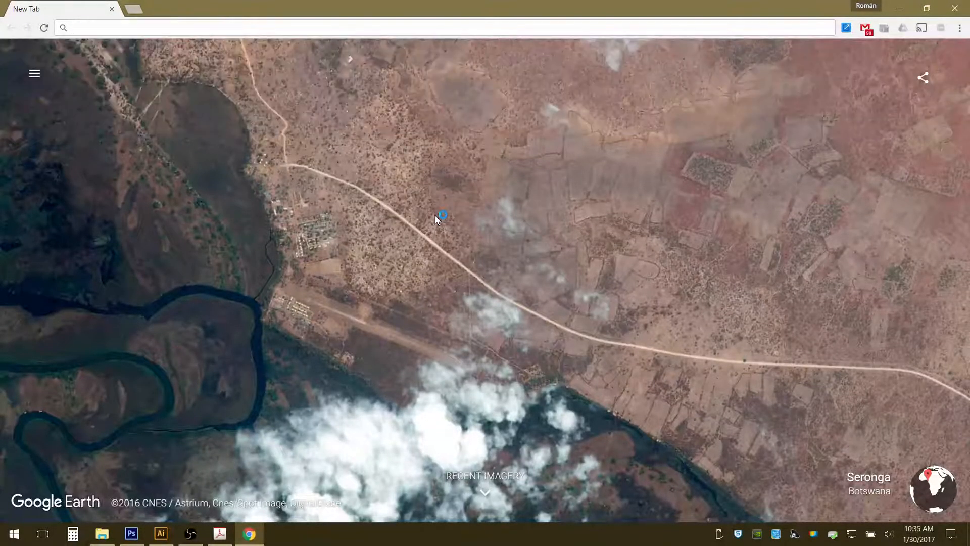
{"action": "type", "text": "ff"}
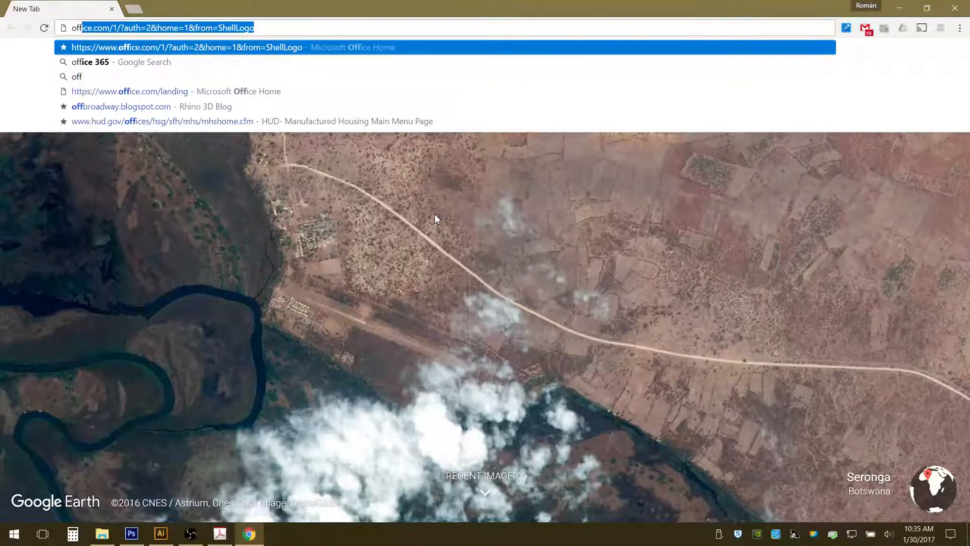
{"action": "left_click", "coordinate": [247, 43]}
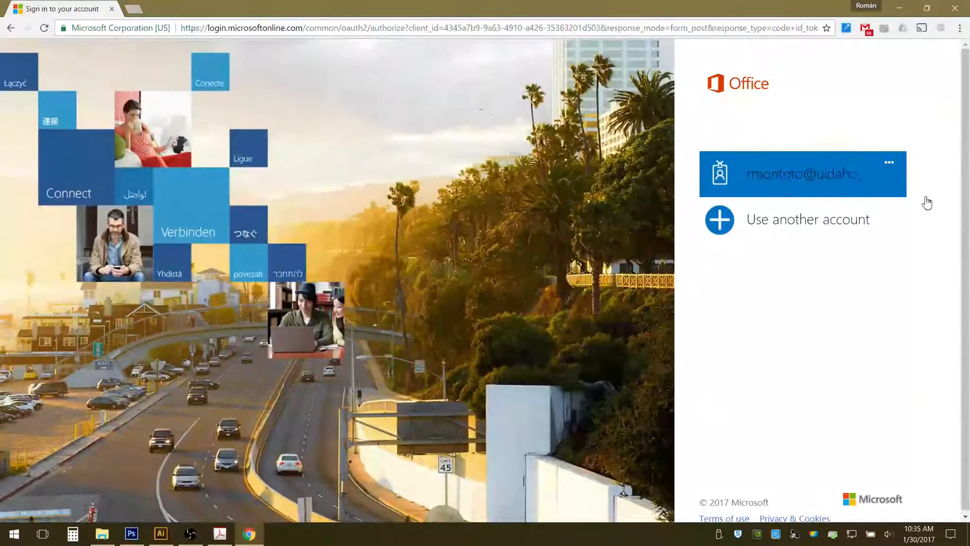
Sign in with the saved university account and open the ARCH243-SPRING17-SHARED folder in OneDrive
{"action": "left_click", "coordinate": [796, 178]}
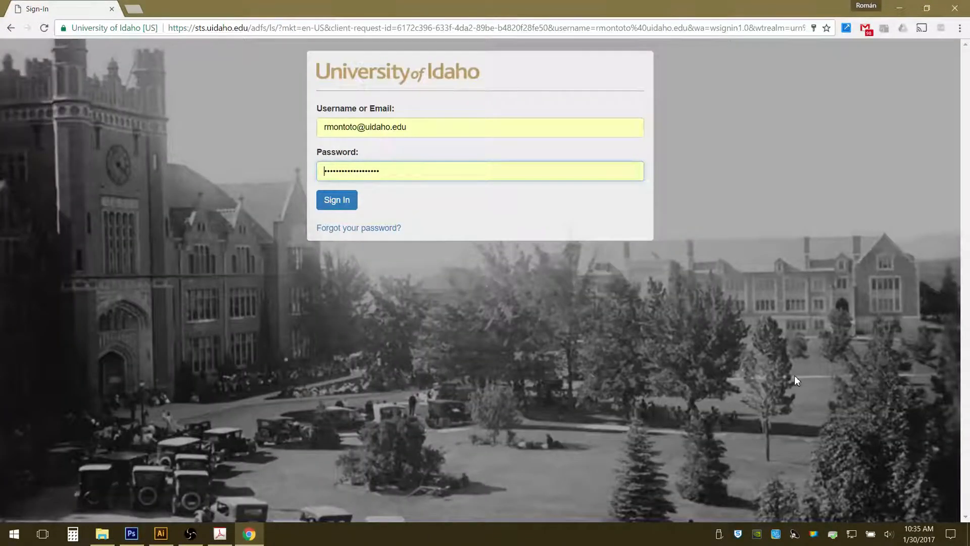
{"action": "left_click", "coordinate": [335, 205]}
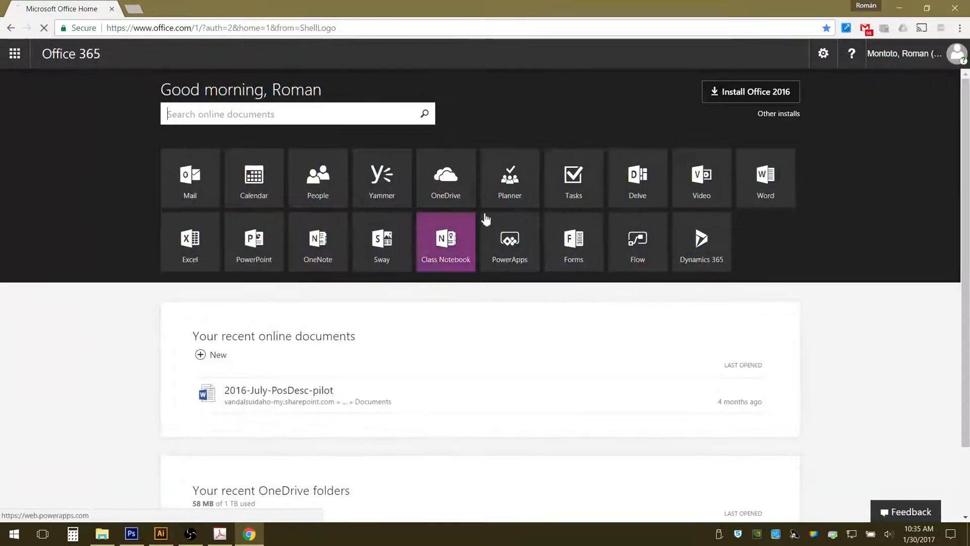
{"action": "left_click", "coordinate": [446, 183]}
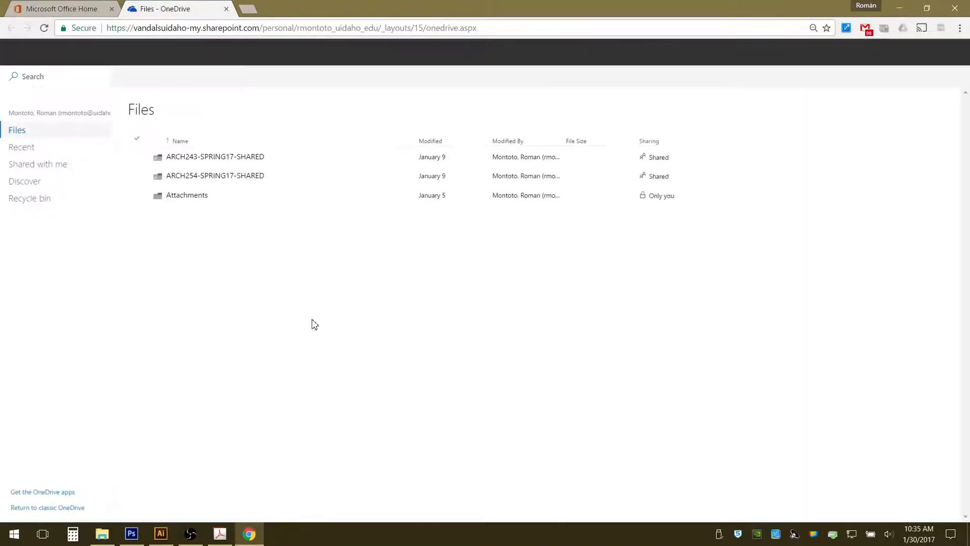
{"action": "left_click", "coordinate": [206, 158]}
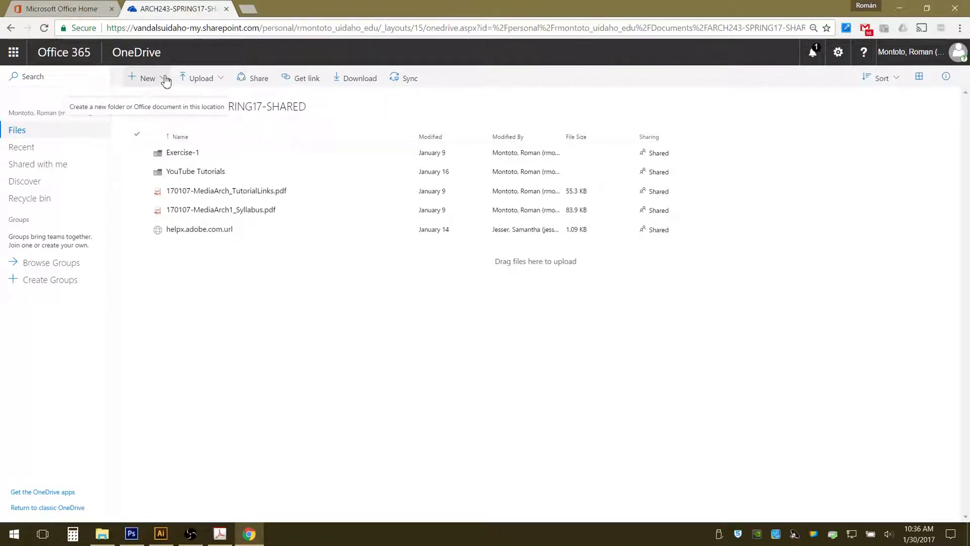
Create a new folder named "student work" inside ARCH243-SPRING17-SHARED
{"action": "left_click", "coordinate": [164, 80]}
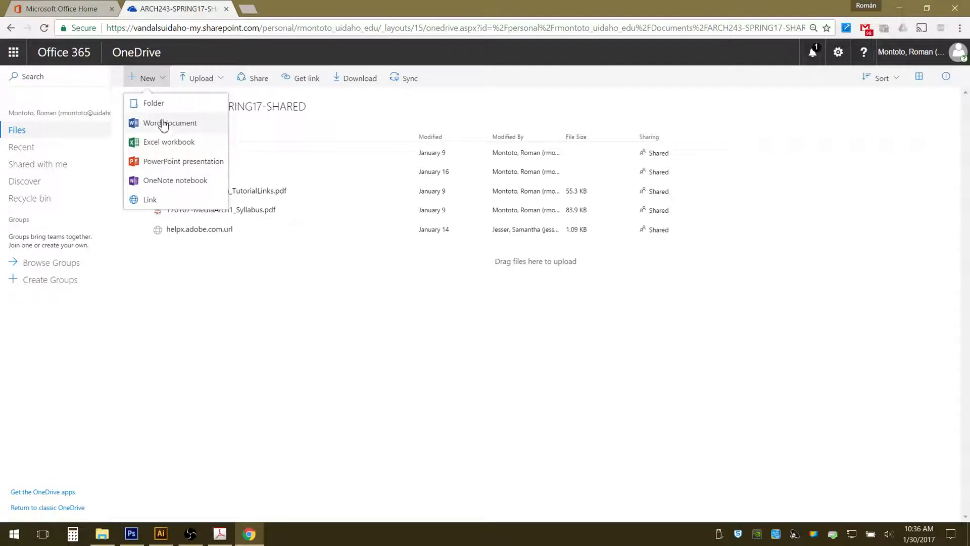
{"action": "left_click", "coordinate": [160, 107]}
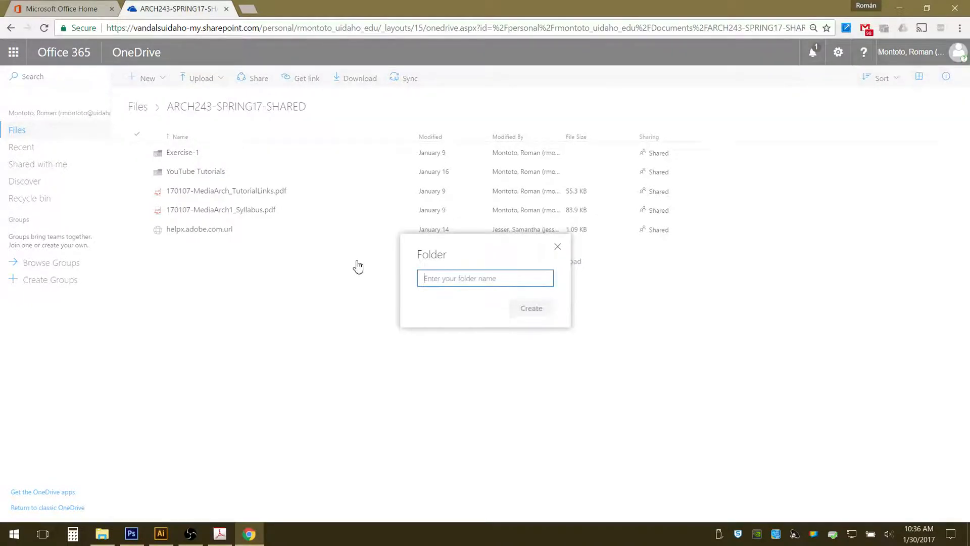
{"action": "type", "text": "stude"}
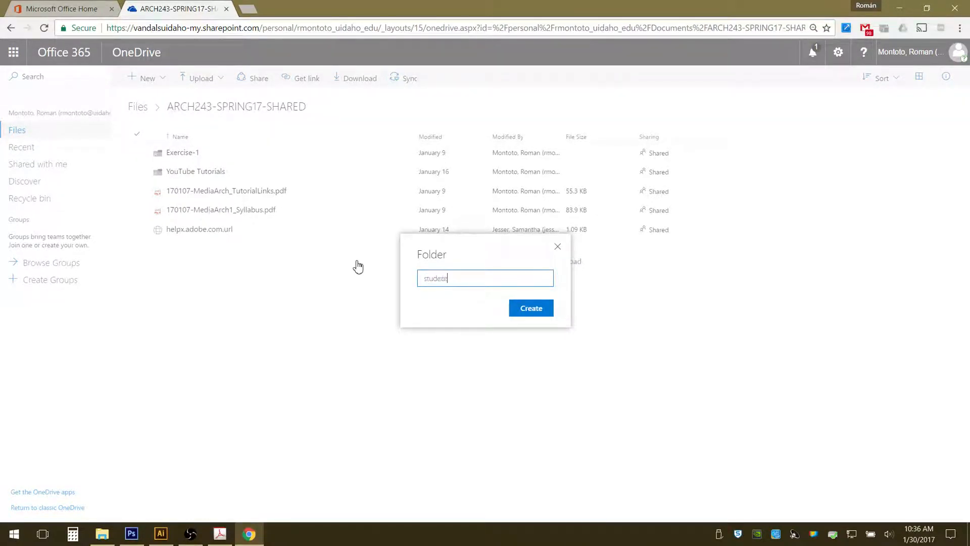
{"action": "type", "text": "nt work"}
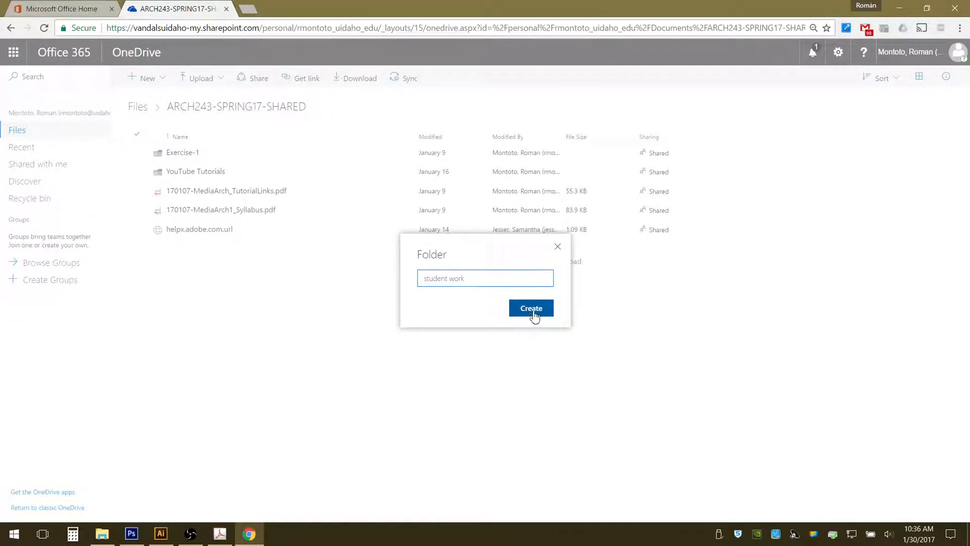
{"action": "left_click", "coordinate": [534, 314]}
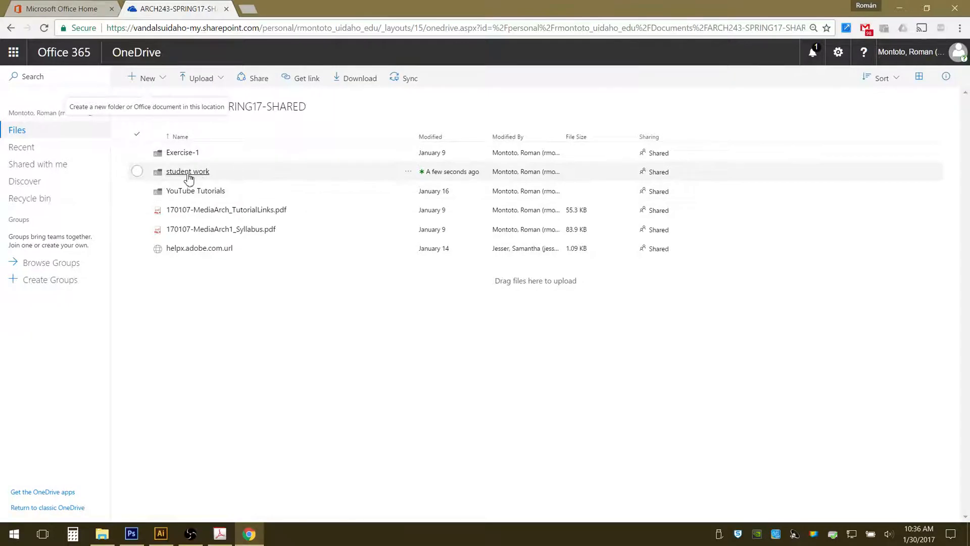
Open the "student work" folder and create a folder inside it named with the student's username
{"action": "left_click", "coordinate": [190, 172]}
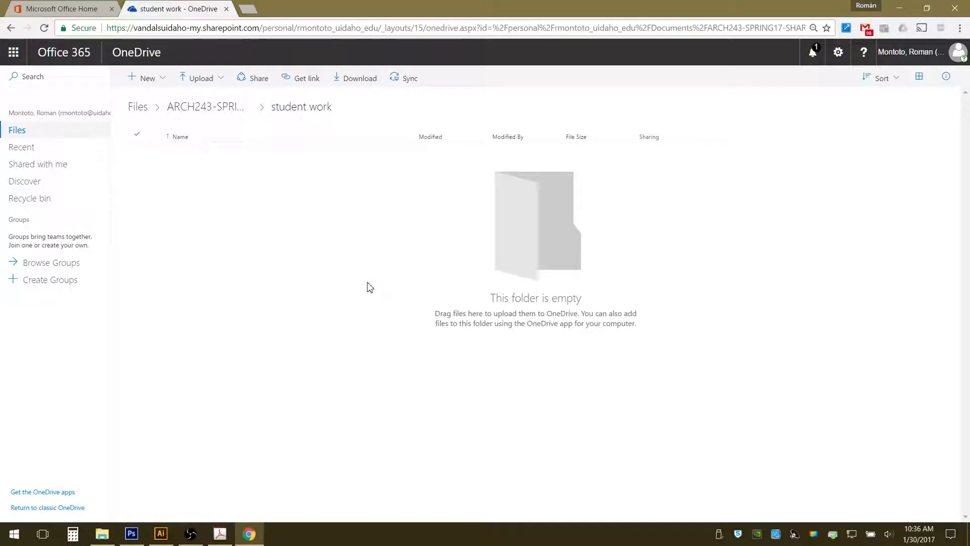
{"action": "left_click", "coordinate": [154, 78]}
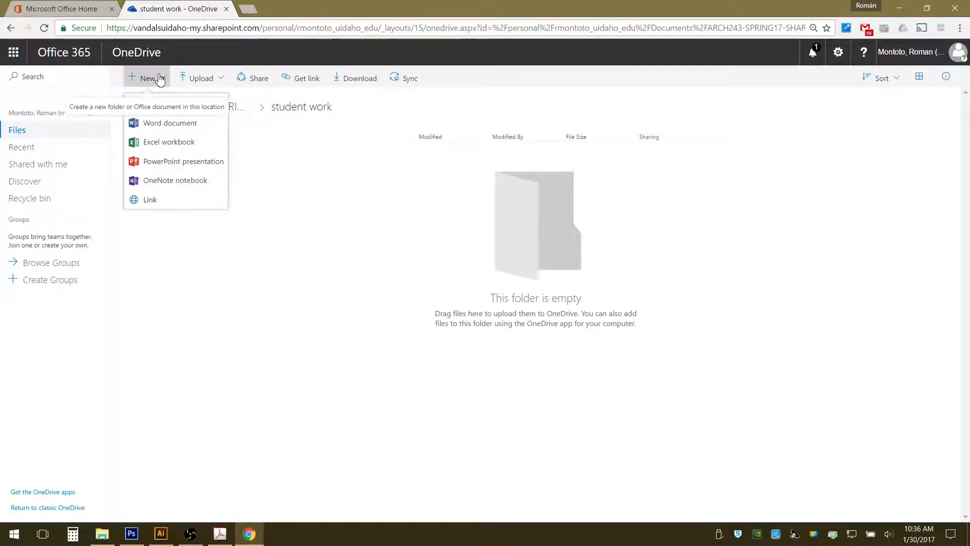
{"action": "left_click", "coordinate": [157, 104]}
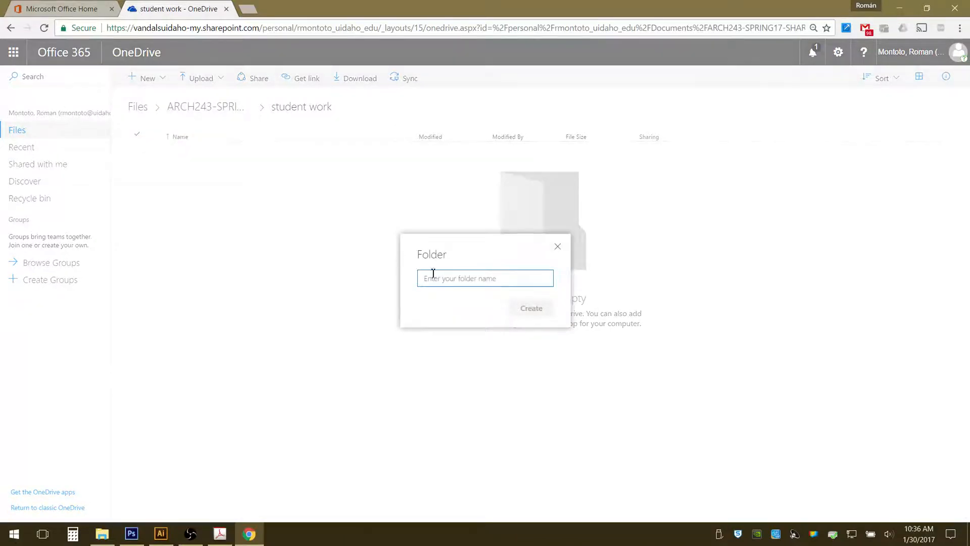
{"action": "type", "text": "in"}
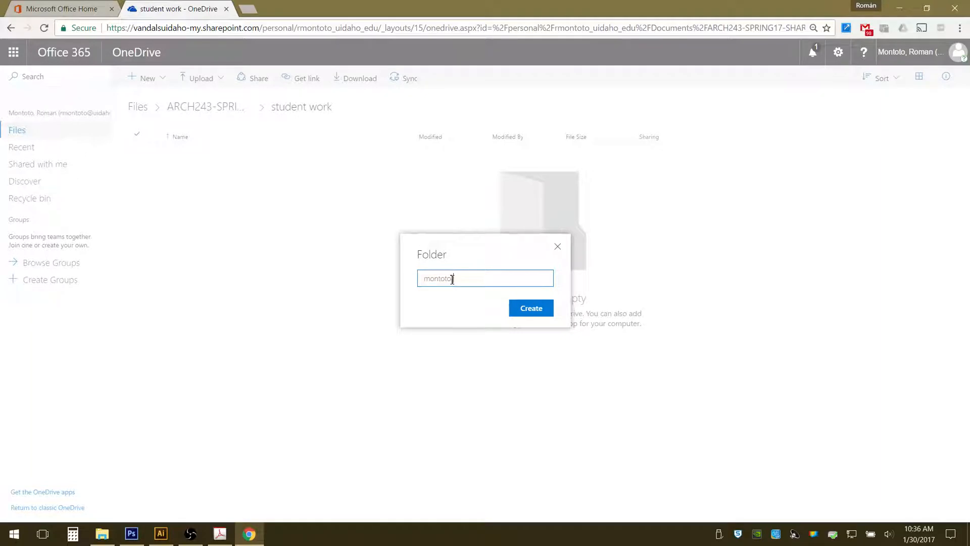
{"action": "left_click", "coordinate": [531, 309]}
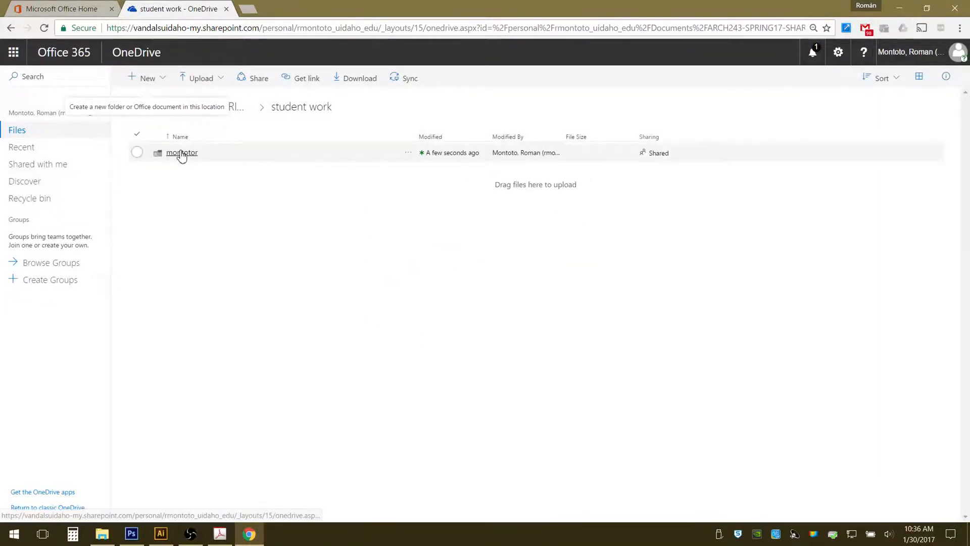
Create a subfolder named "X-1" inside the student's username folder
{"action": "left_click", "coordinate": [181, 152]}
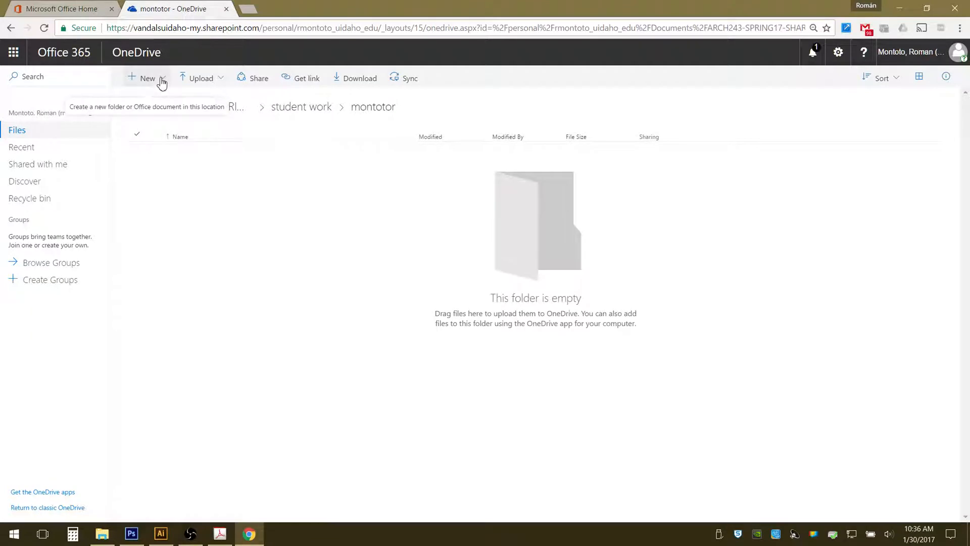
{"action": "left_click", "coordinate": [151, 79]}
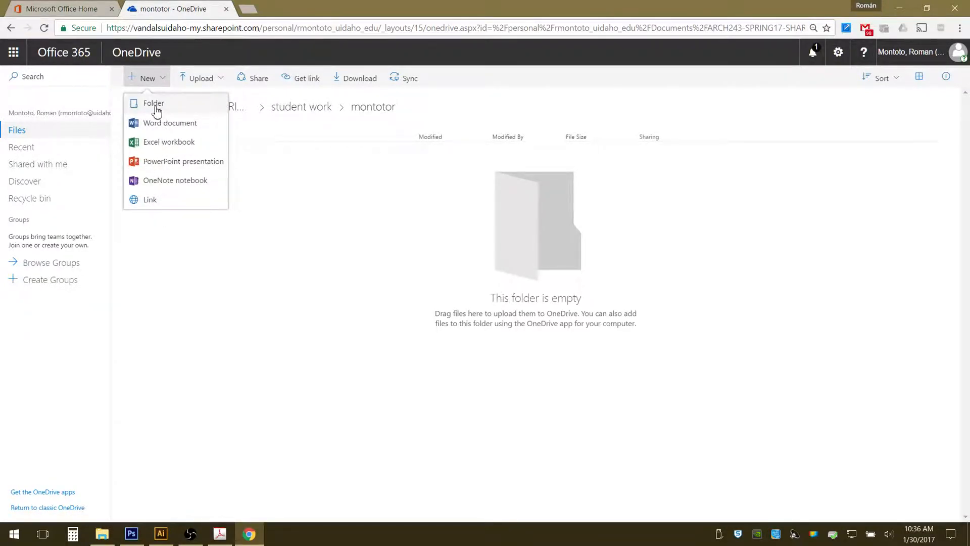
{"action": "left_click", "coordinate": [153, 104]}
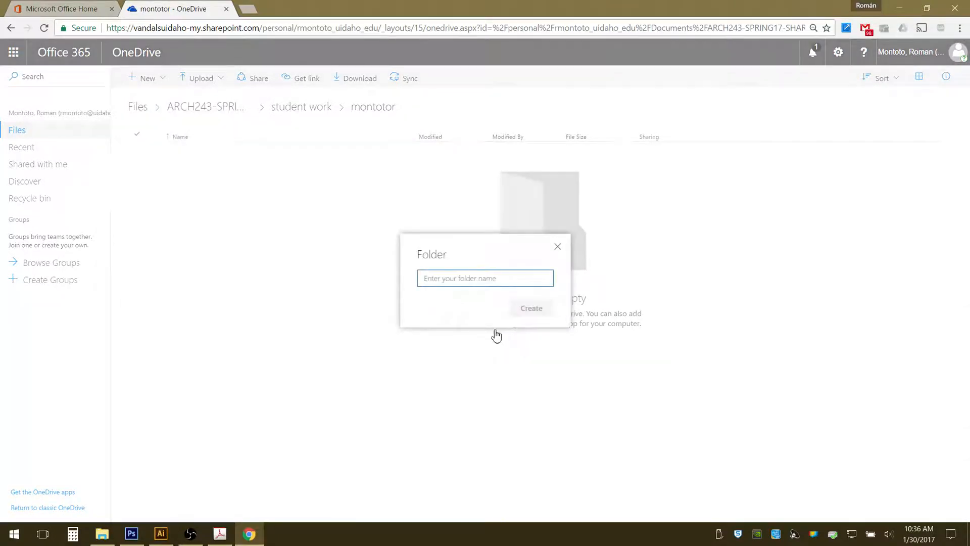
{"action": "type", "text": "x-"}
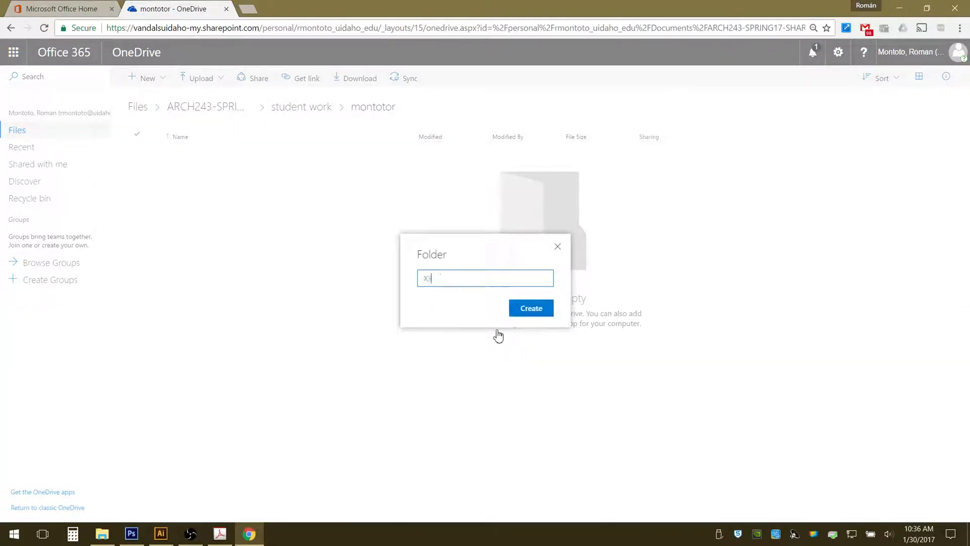
{"action": "type", "text": "1"}
{"action": "left_click", "coordinate": [545, 307]}
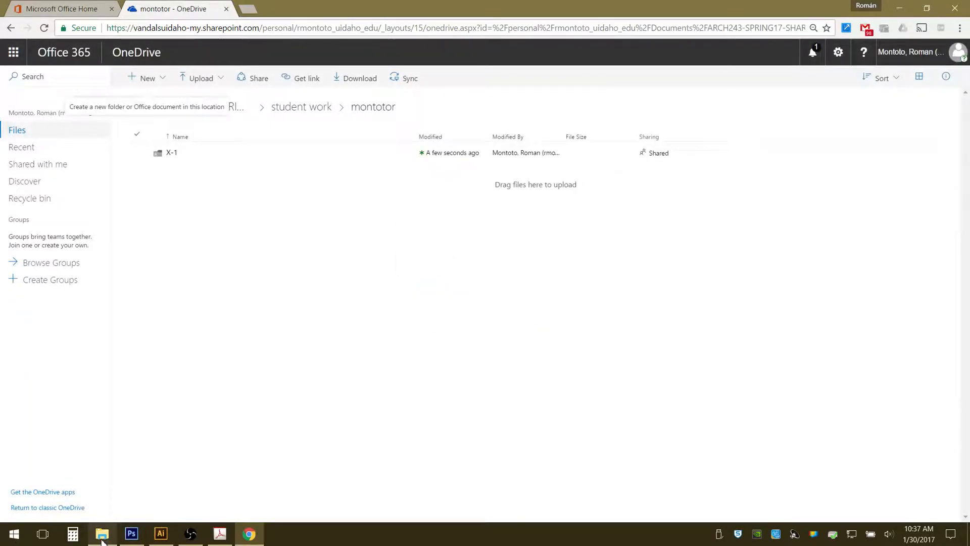
Upload 170130-X1_FinalSubmit-sml.pdf from the local FINAL FOR PRINT folder into the OneDrive X-1 folder and open X-1
{"action": "left_click", "coordinate": [102, 534]}
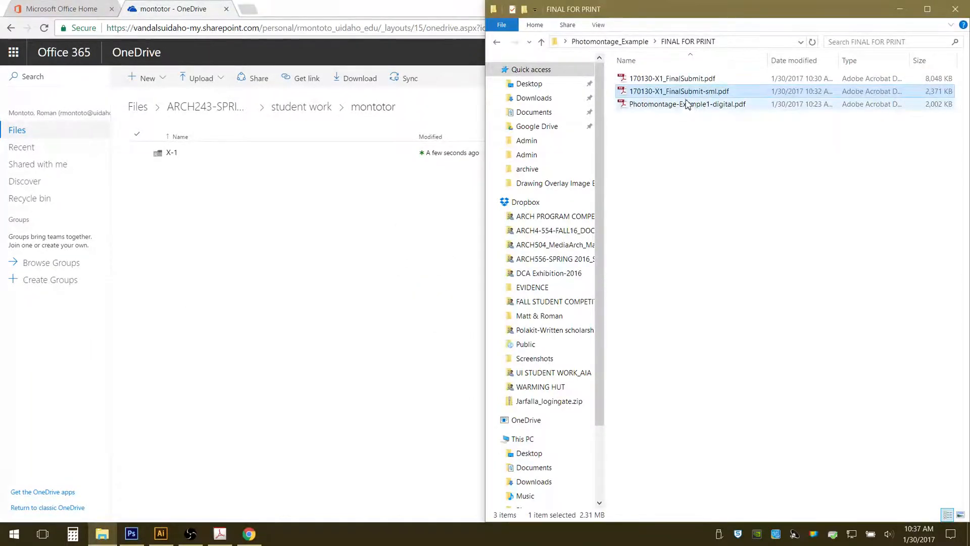
{"action": "left_click_drag", "start_coordinate": [682, 95], "coordinate": [193, 162]}
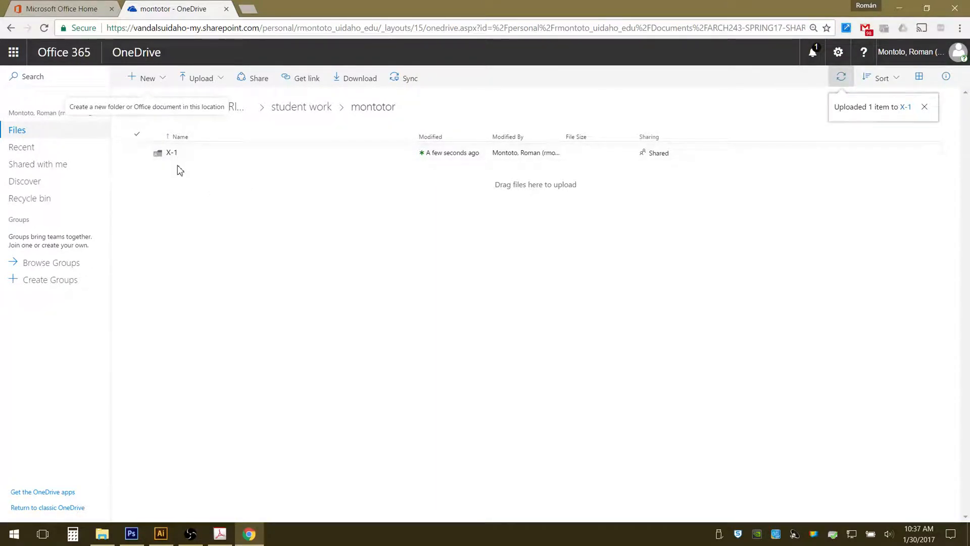
{"action": "left_click", "coordinate": [173, 159]}
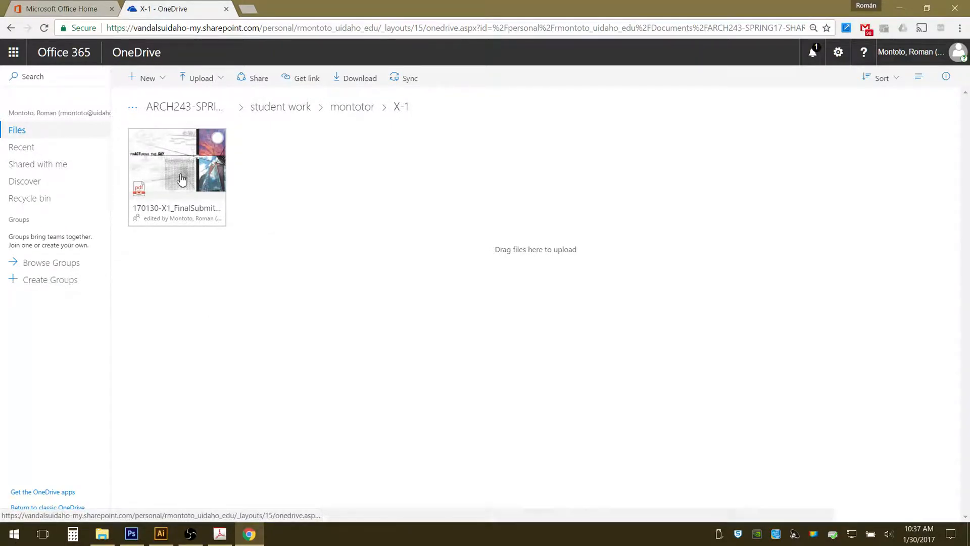
Preview the uploaded submission PDF, close it and return to the student's username folder
{"action": "left_click", "coordinate": [182, 179]}
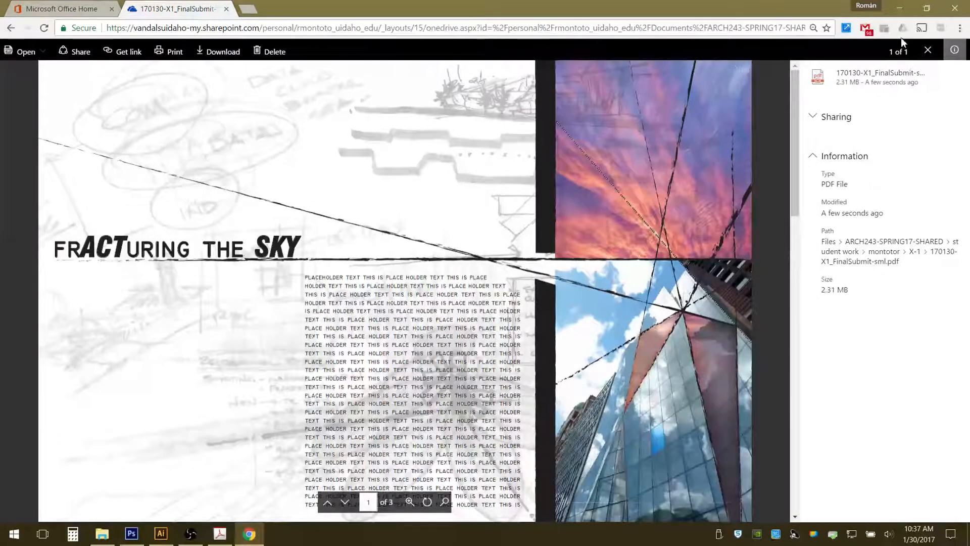
{"action": "left_click", "coordinate": [929, 52]}
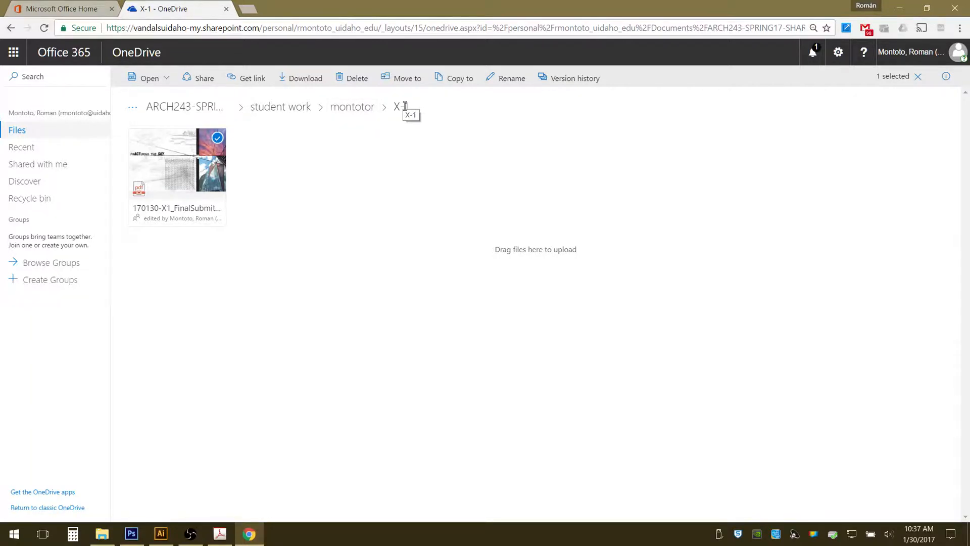
{"action": "left_click", "coordinate": [347, 107]}
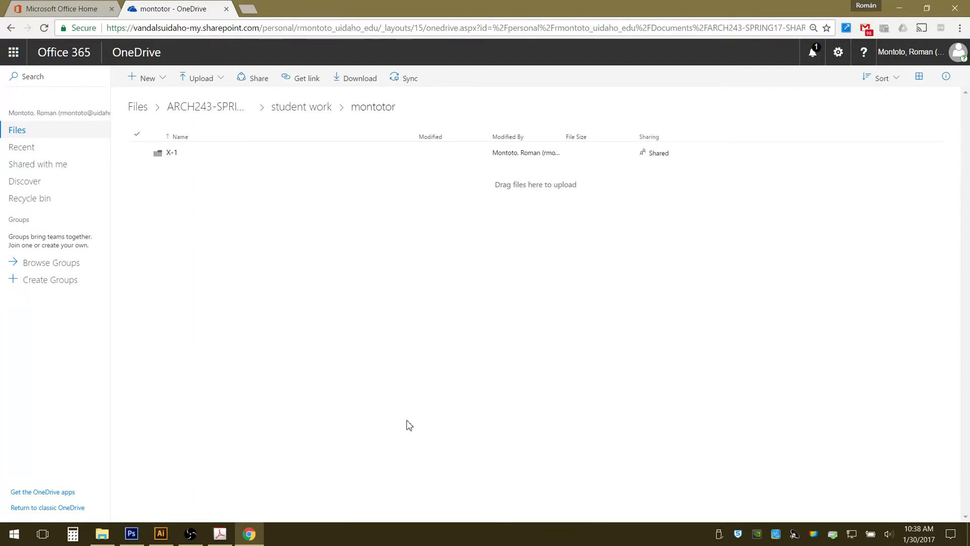
{"action": "left_click", "coordinate": [191, 533]}
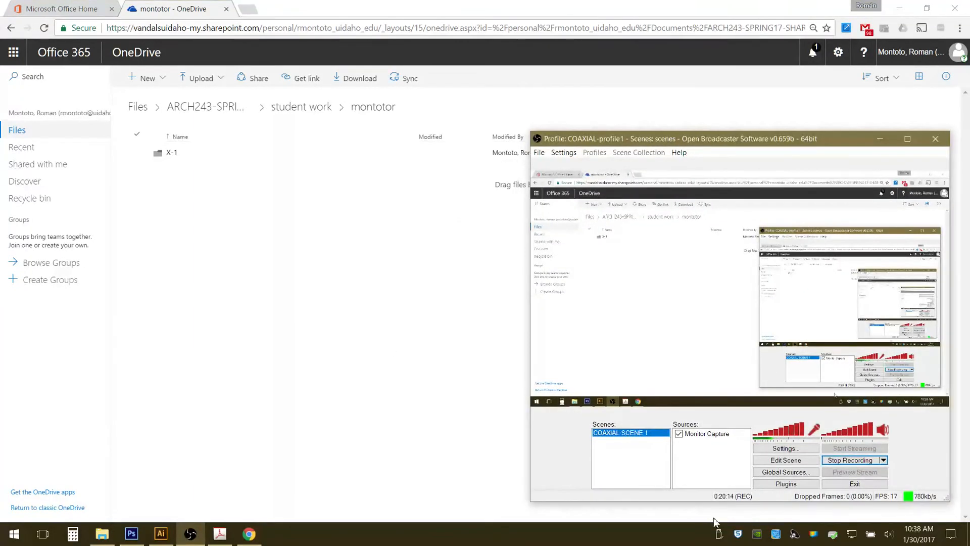